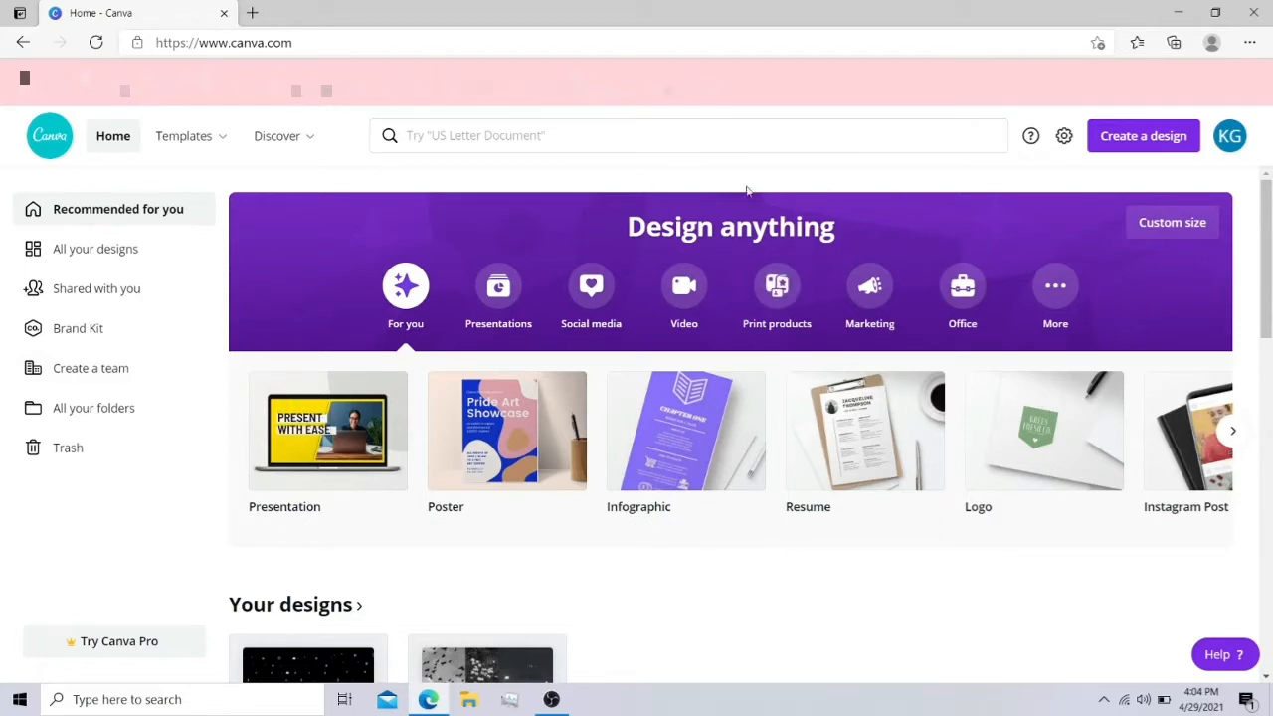
- Search the templates for "colourful patterned classroom calendar" and open the Colourful Birthday Calendar template for editing
click(557, 140)
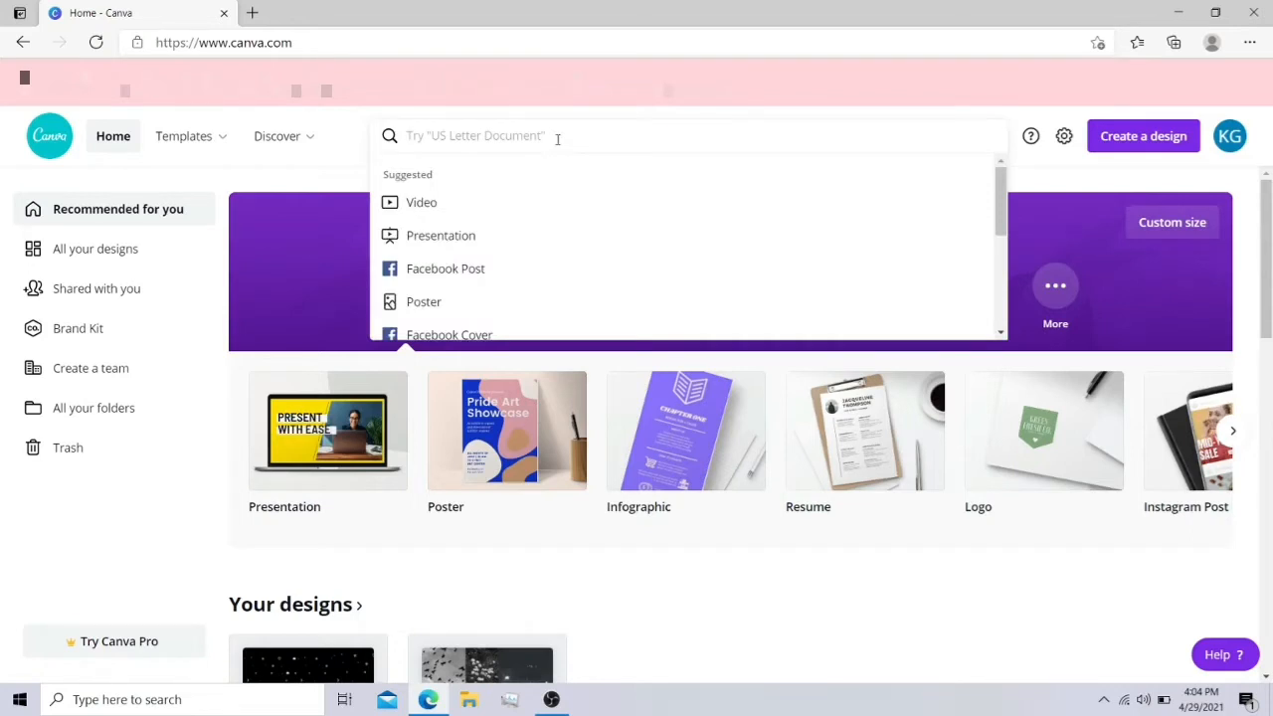
text(colo)
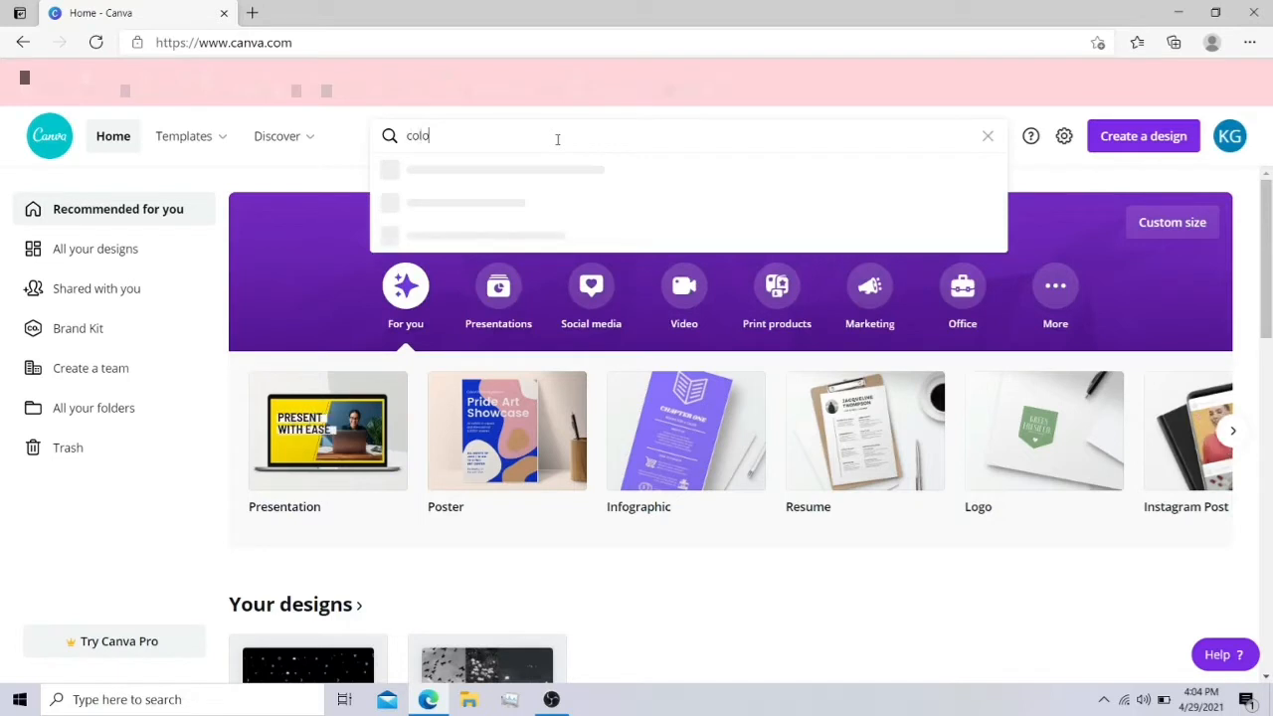
text(urful pa)
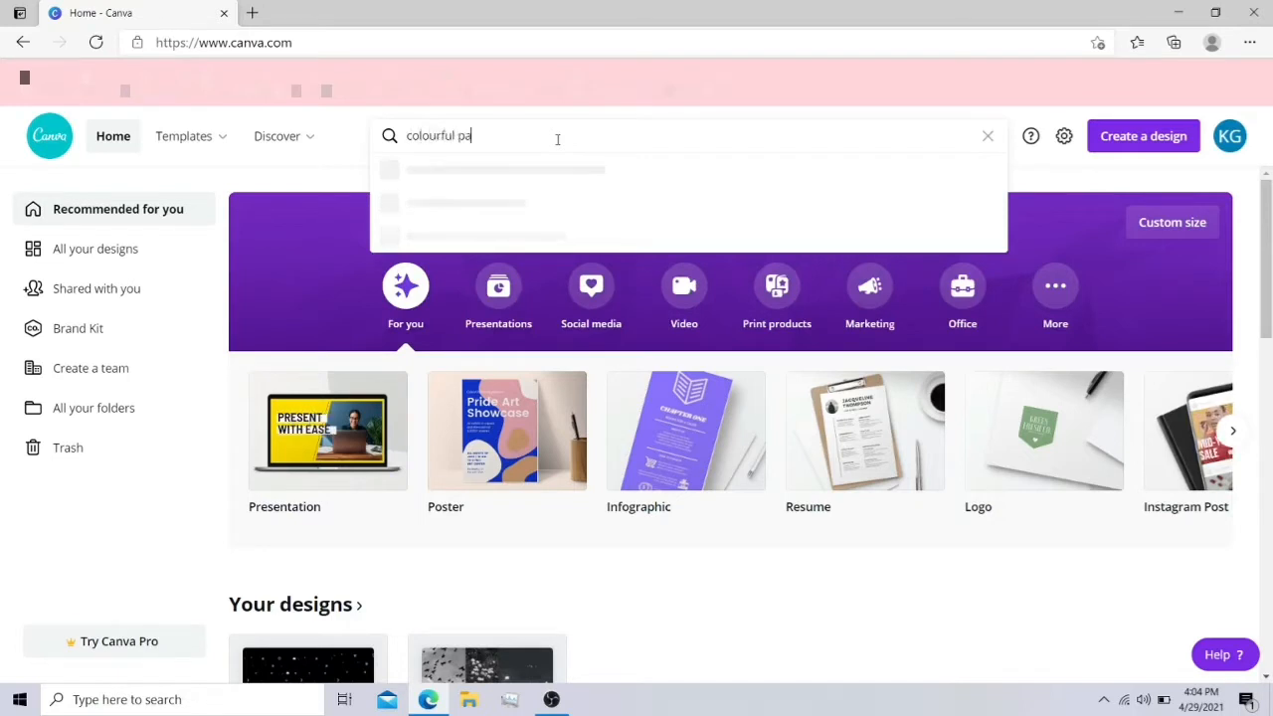
text(tterned classroom calend)
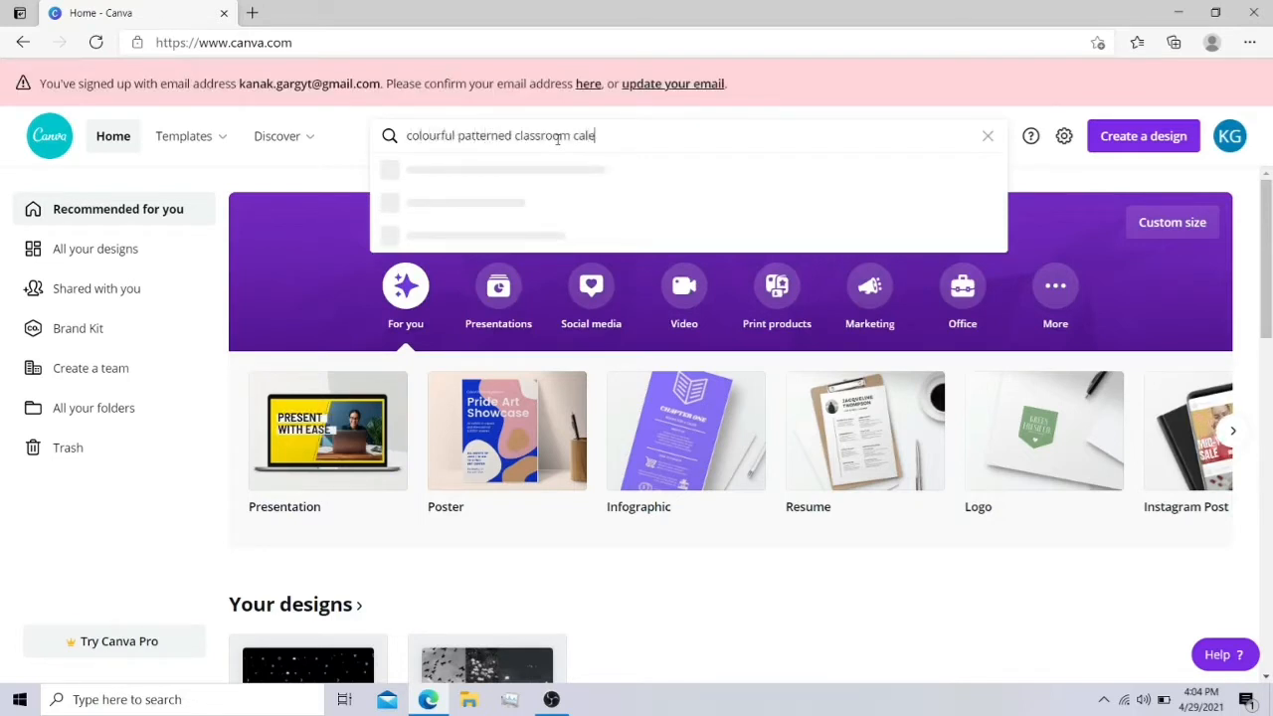
text(ar)
key(Return)
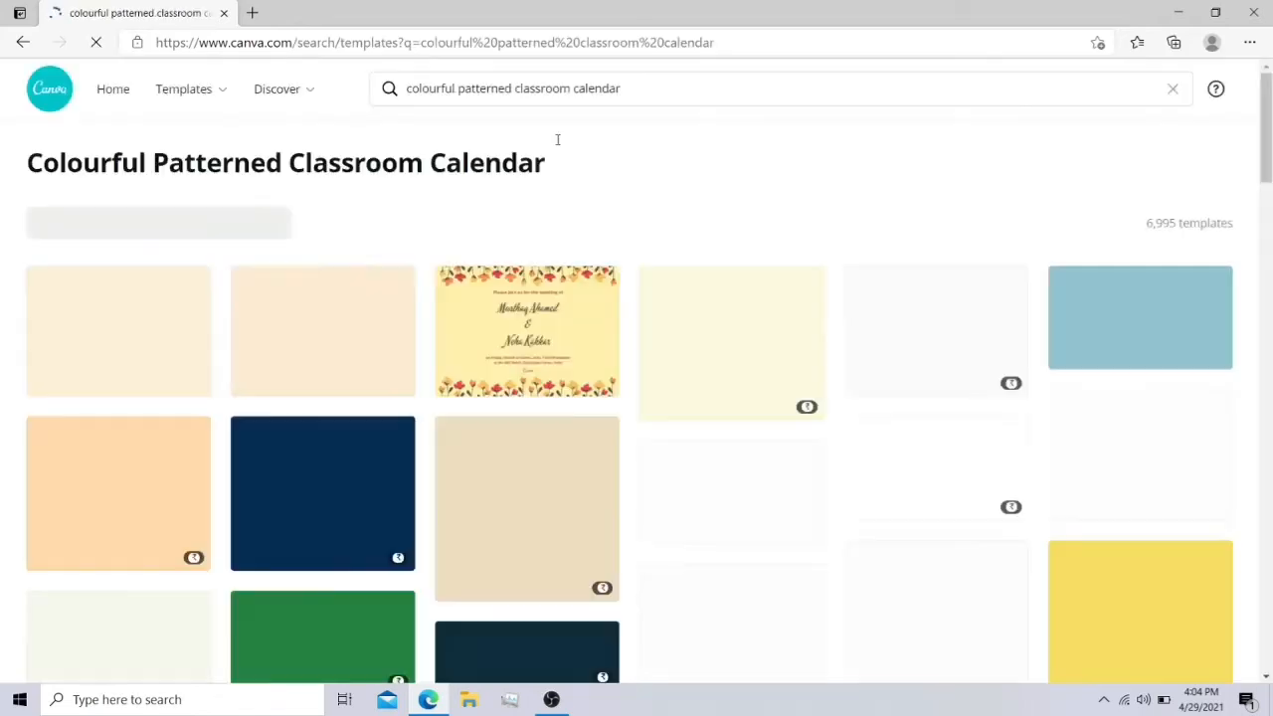
drag(1267, 179, 1267, 522)
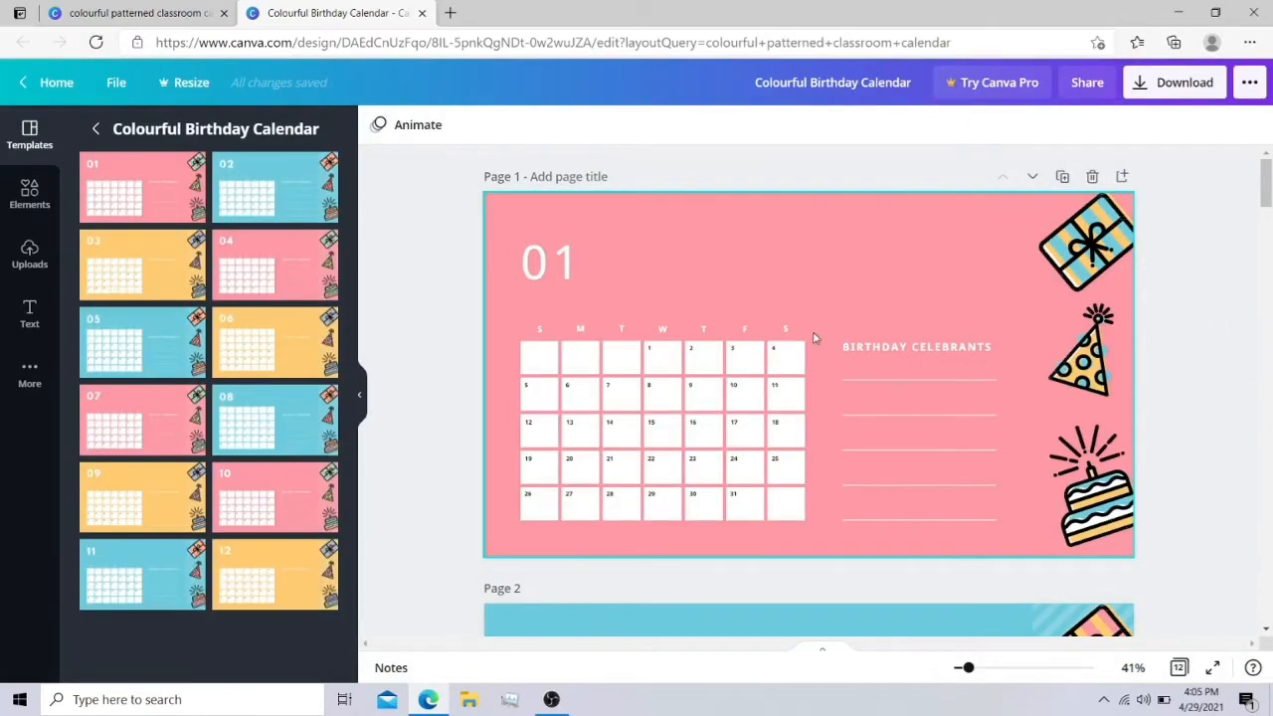
- Replace the 01 heading on page 1 with JANUARY and widen its text box to fit one line
click(586, 278)
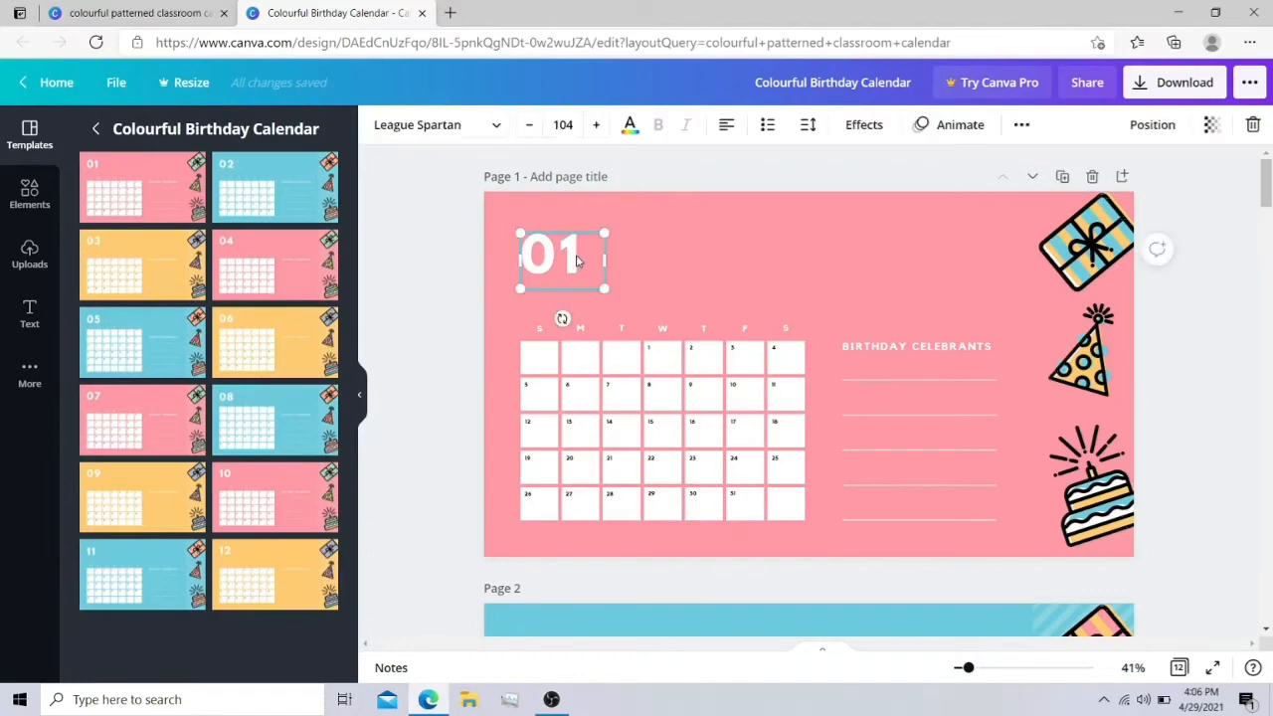
click(577, 256)
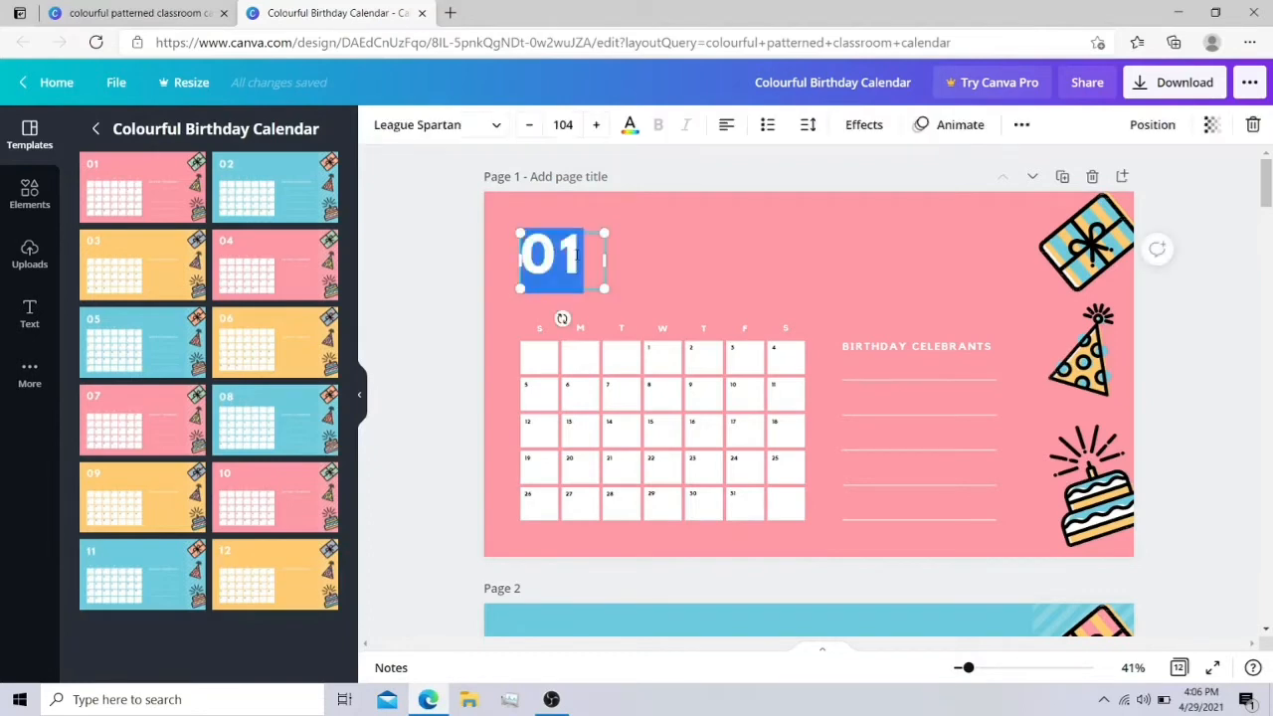
key(BackSpace)
text(JAN)
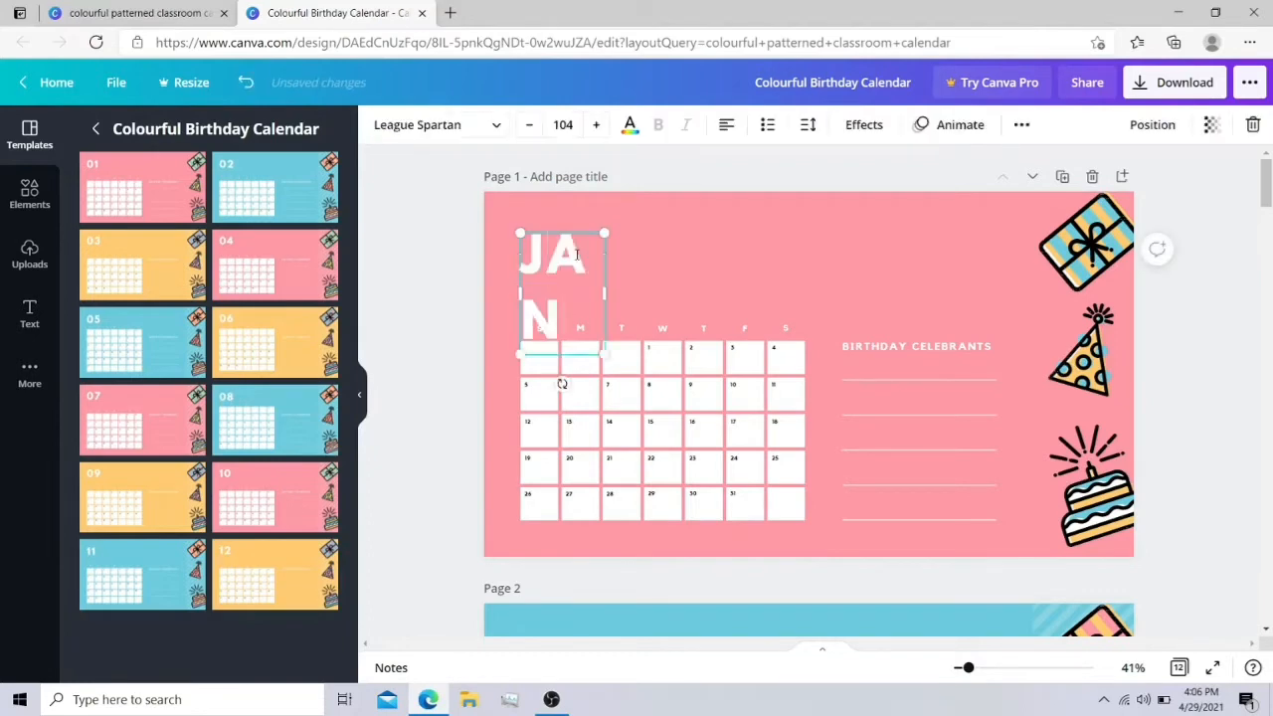
text(UARY)
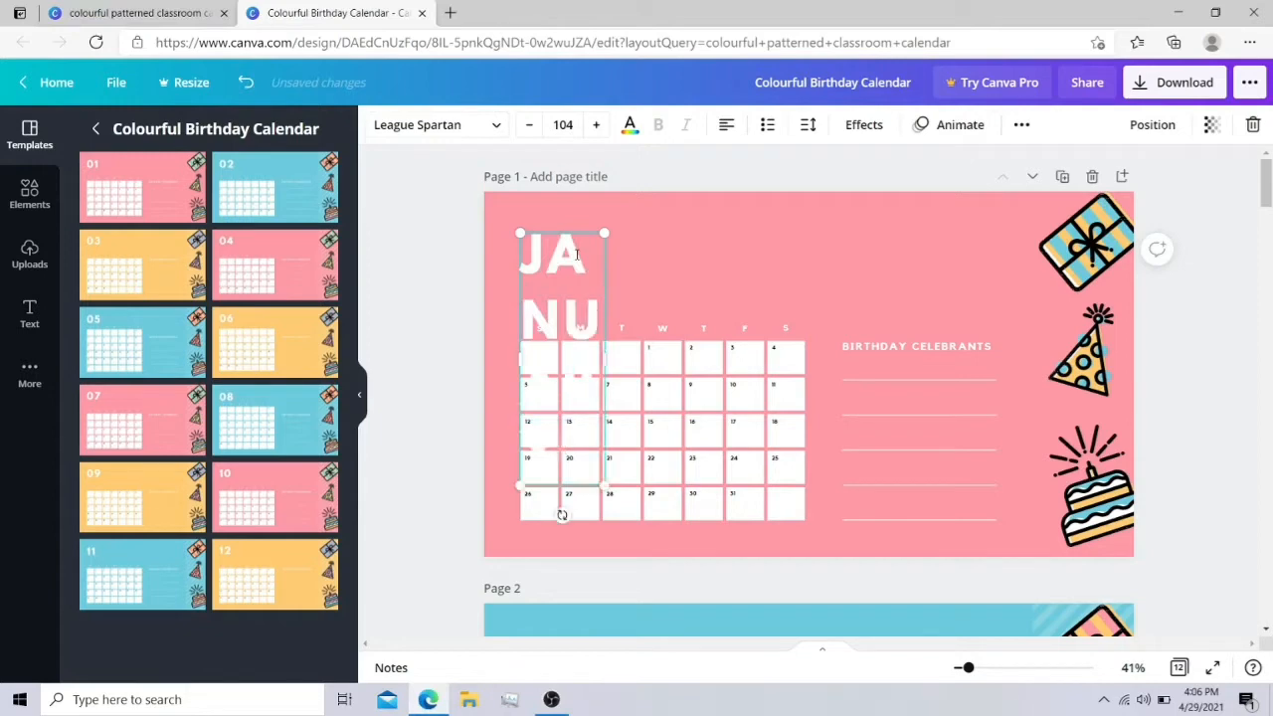
drag(607, 357, 816, 295)
click(851, 286)
- Replace the 02 heading on page 2 with FEBRUARY and widen its text box to fit one line
scroll(696, 417, down, 1)
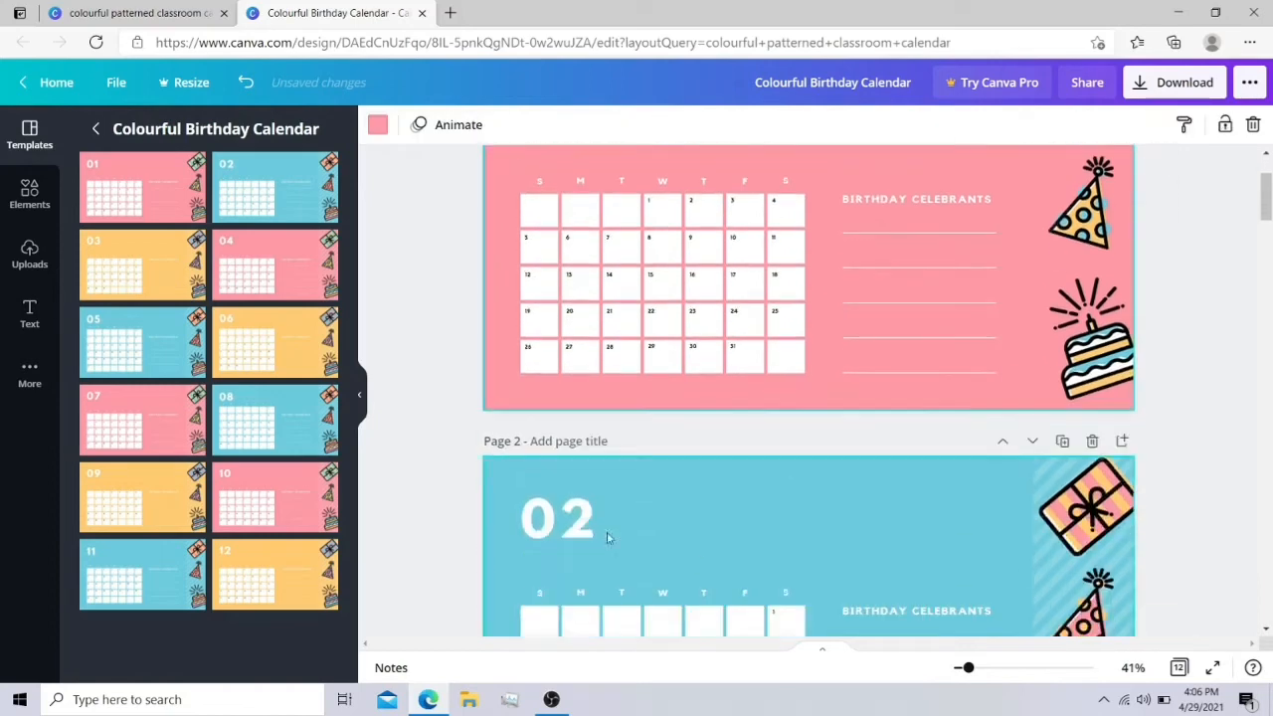
double_click(599, 530)
text(FEBRUARY)
scroll(606, 534, down, 1)
drag(606, 498, 832, 446)
click(898, 343)
- Replace the 03 heading on page 3 with MARCH and widen its text box to fit one line
scroll(899, 339, down, 4)
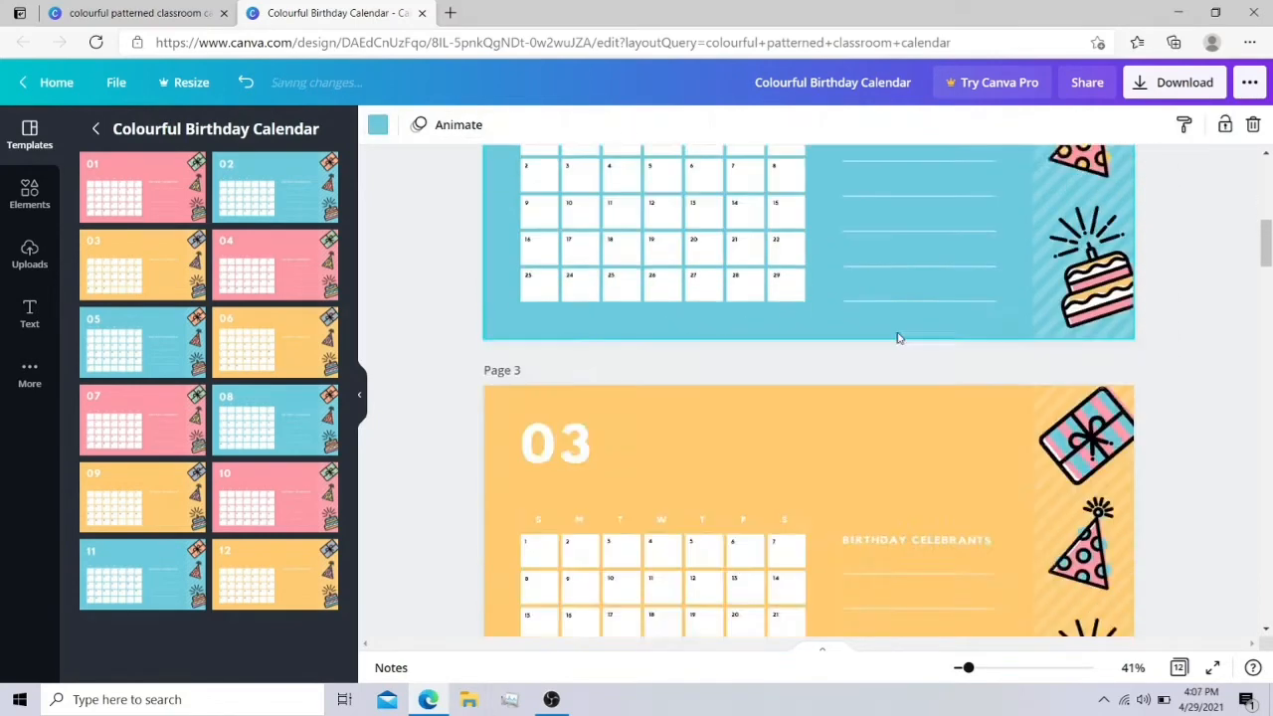
double_click(577, 378)
key(BackSpace)
text(MARCH)
drag(608, 435, 779, 406)
- Replace the 04 heading on page 4 with APRIL and widen its text box to fit one line
scroll(747, 443, down, 2)
scroll(747, 443, down, 2)
double_click(580, 346)
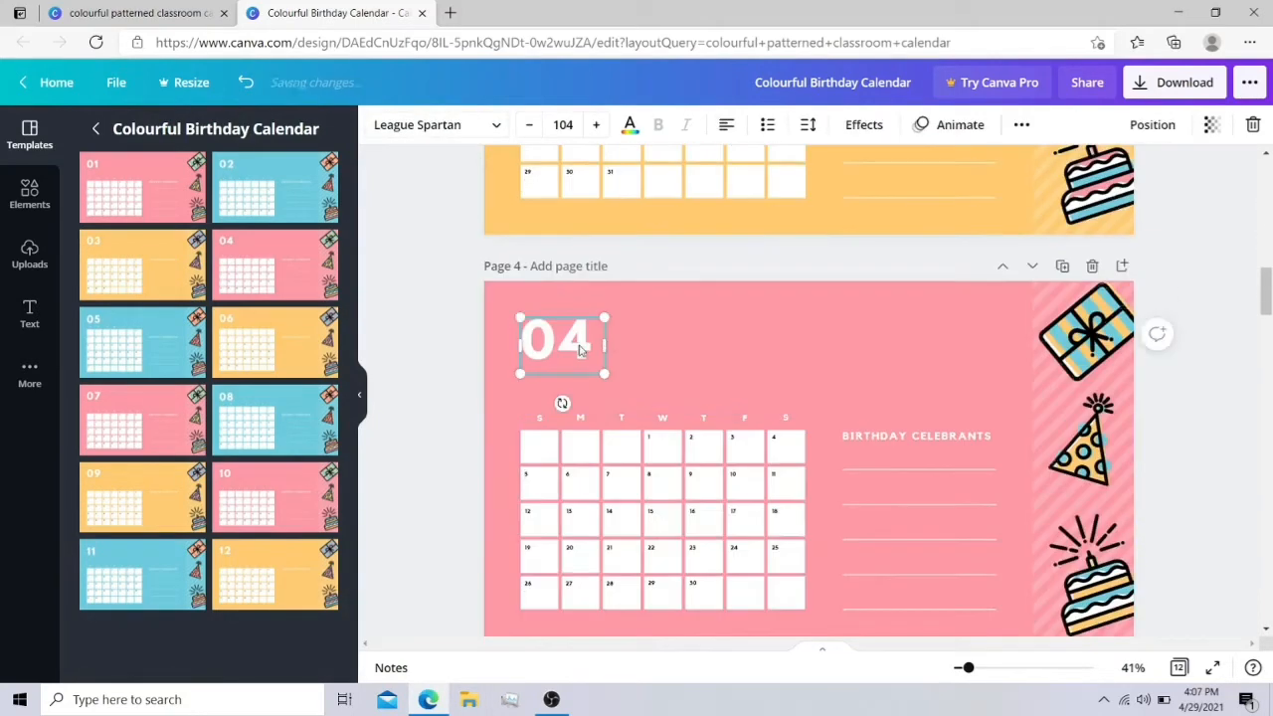
text(APRIL)
drag(606, 370, 746, 410)
scroll(602, 252, down, 4)
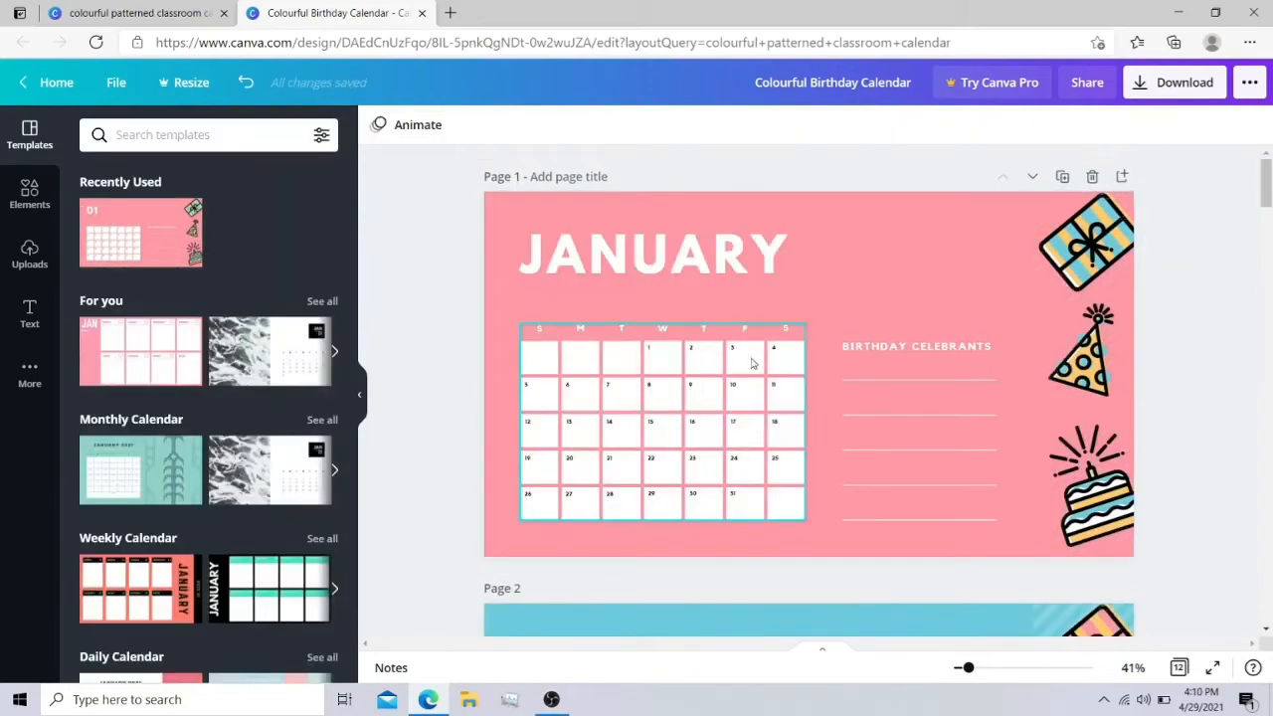
- Replace the BIRTHDAY CELEBRANTS title on the January page with SPECIAL DAYS
click(29, 316)
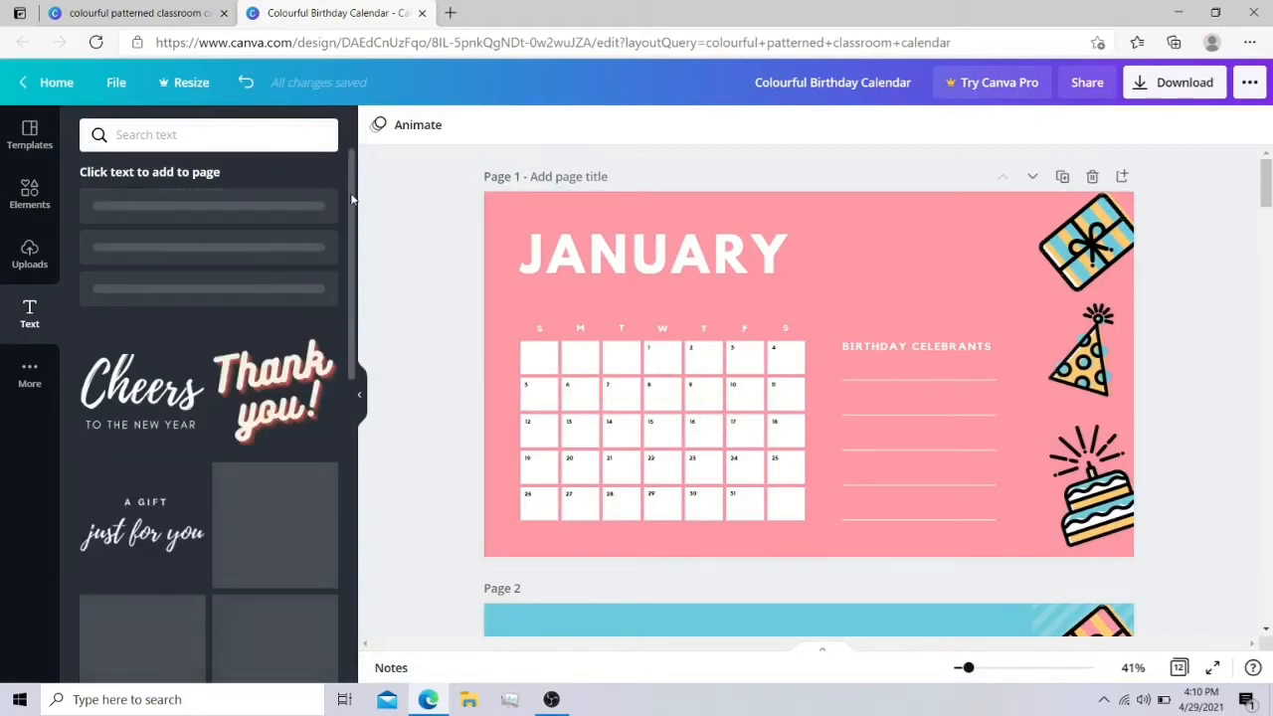
mouse_move(351, 199)
mouse_down()
mouse_move(335, 362)
mouse_move(356, 203)
mouse_up()
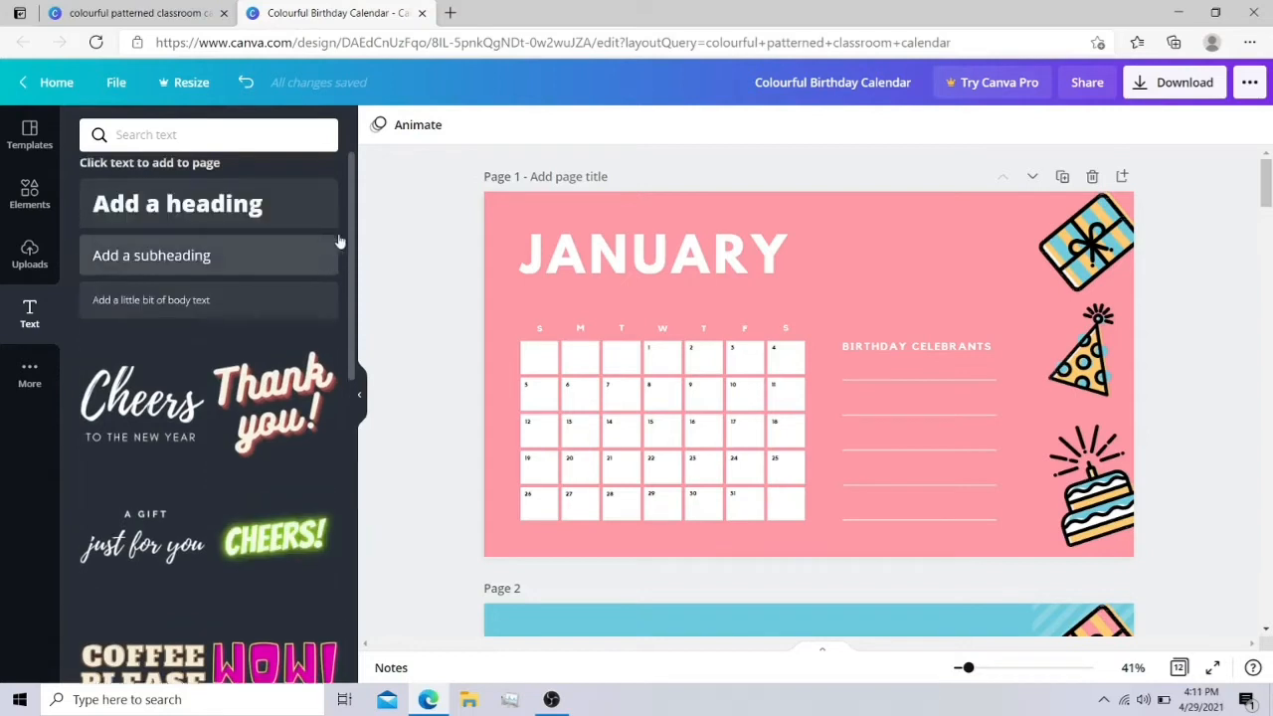
double_click(970, 346)
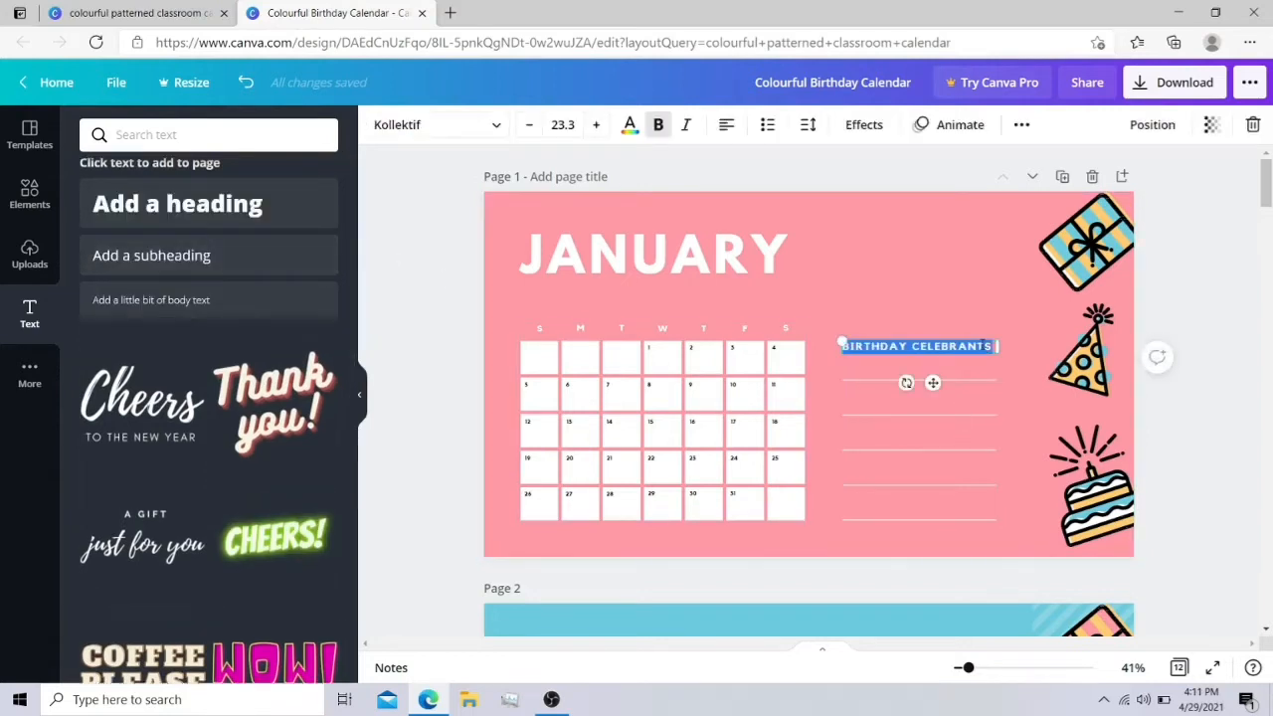
key(BackSpace)
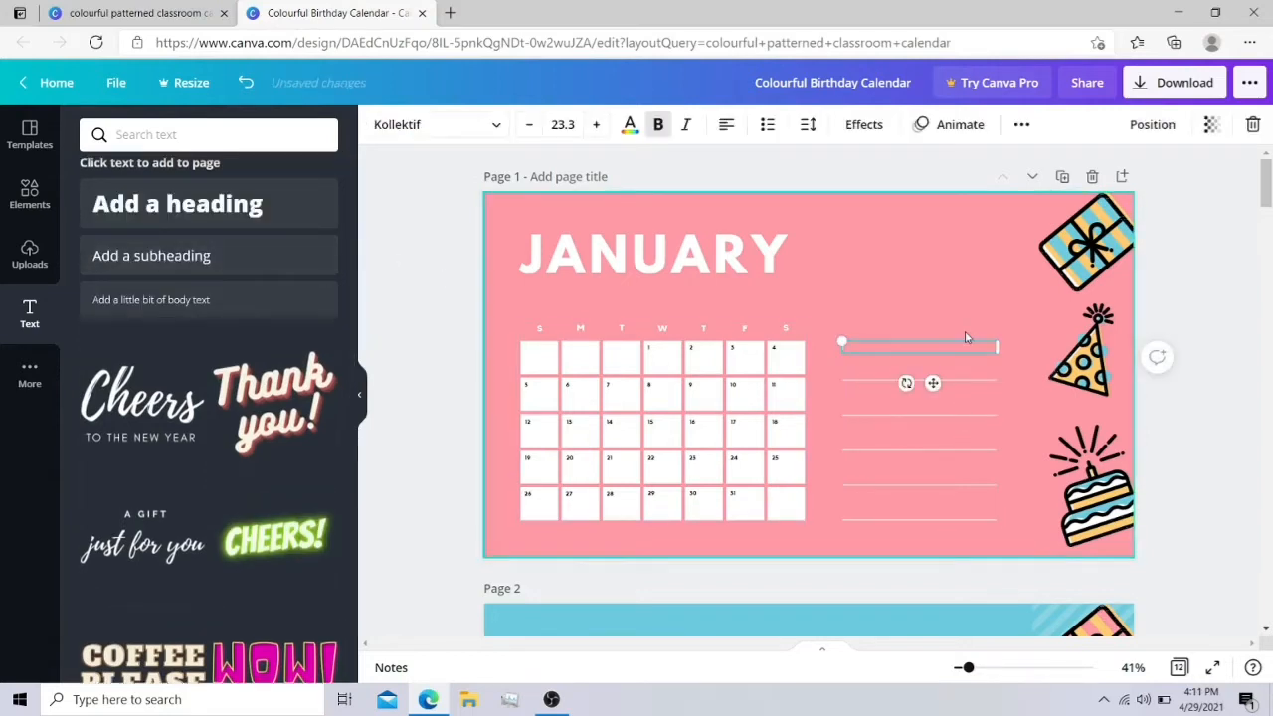
text(SPECIAL DAYS)
click(962, 310)
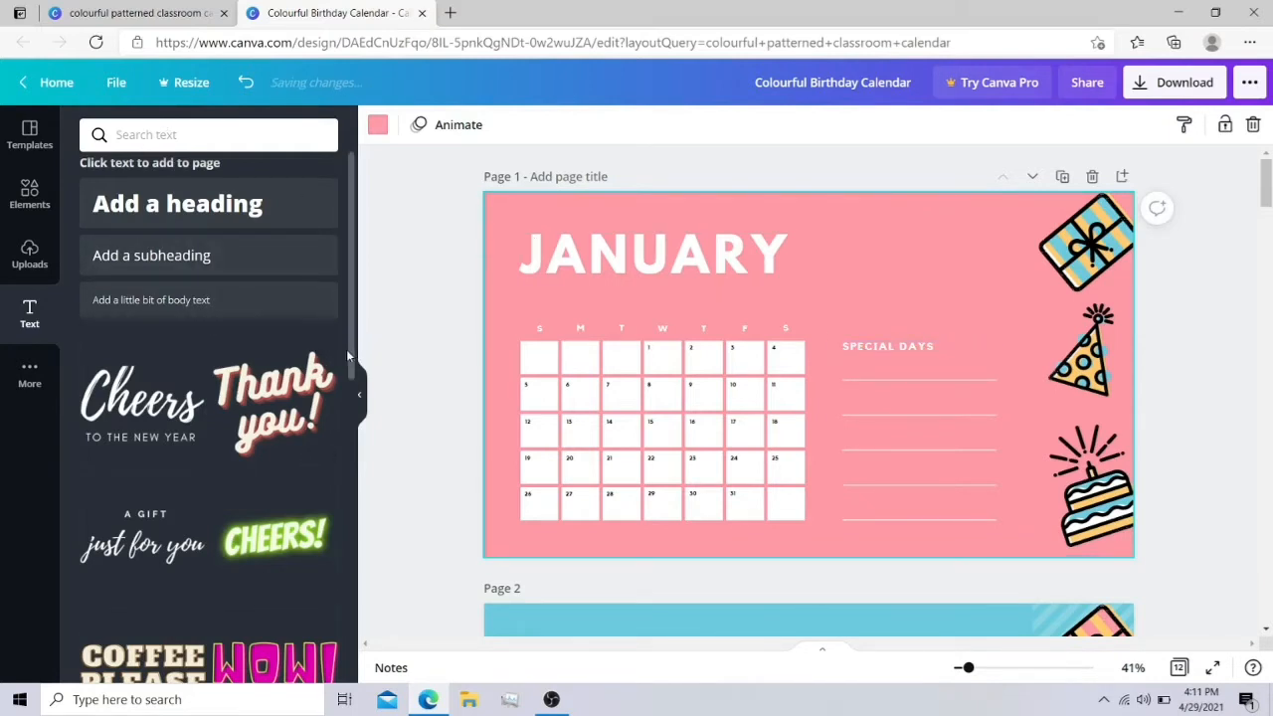
drag(353, 365, 338, 435)
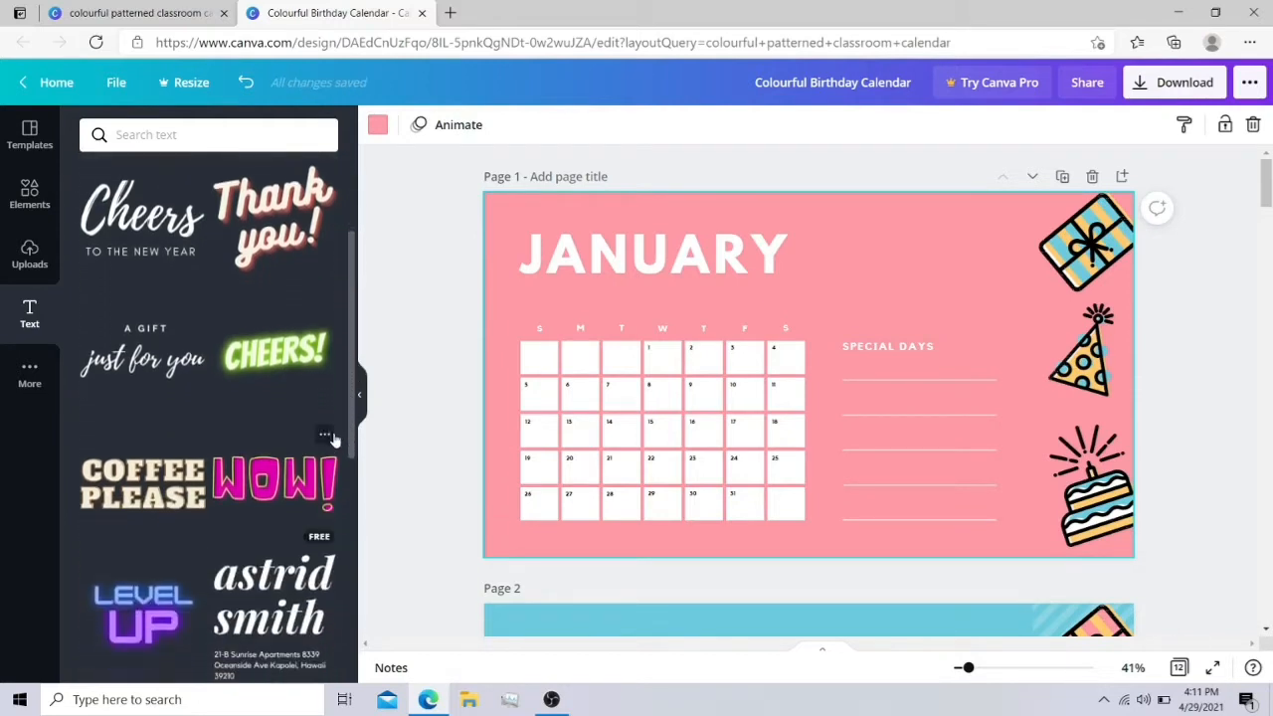
mouse_move(350, 382)
mouse_down()
mouse_move(357, 470)
mouse_move(330, 531)
mouse_move(329, 584)
mouse_move(356, 368)
mouse_up()
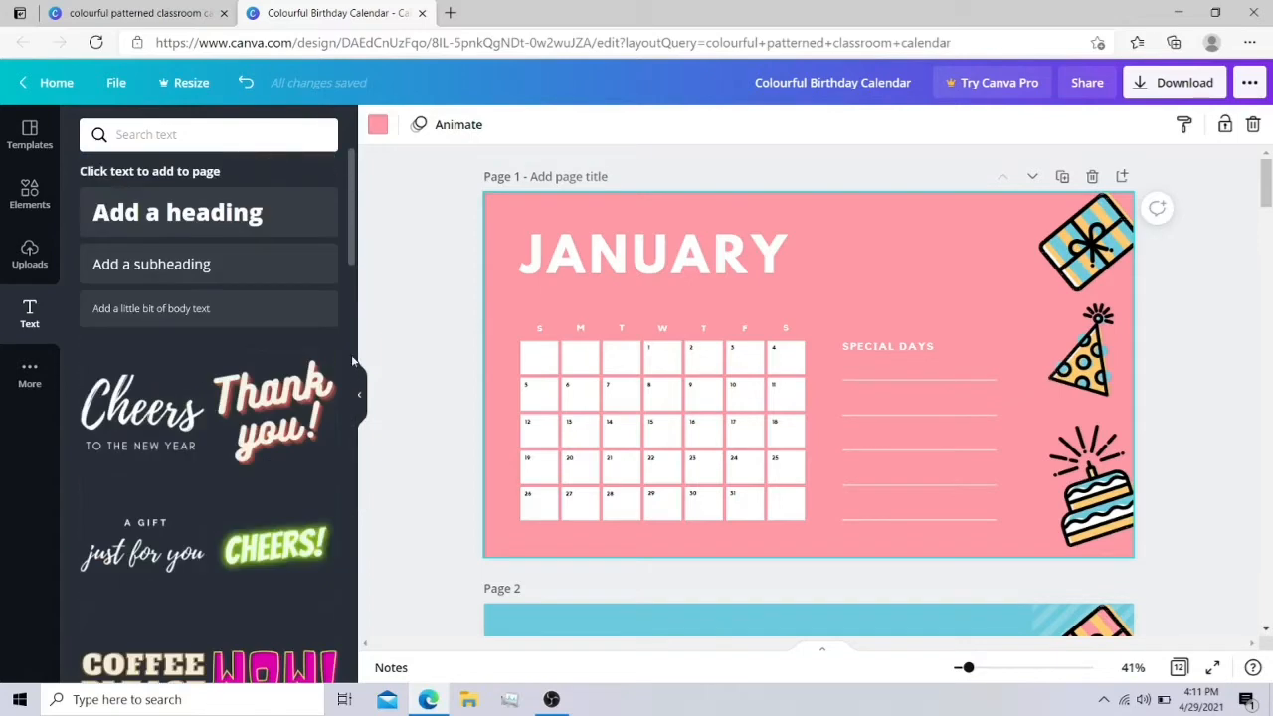
click(662, 360)
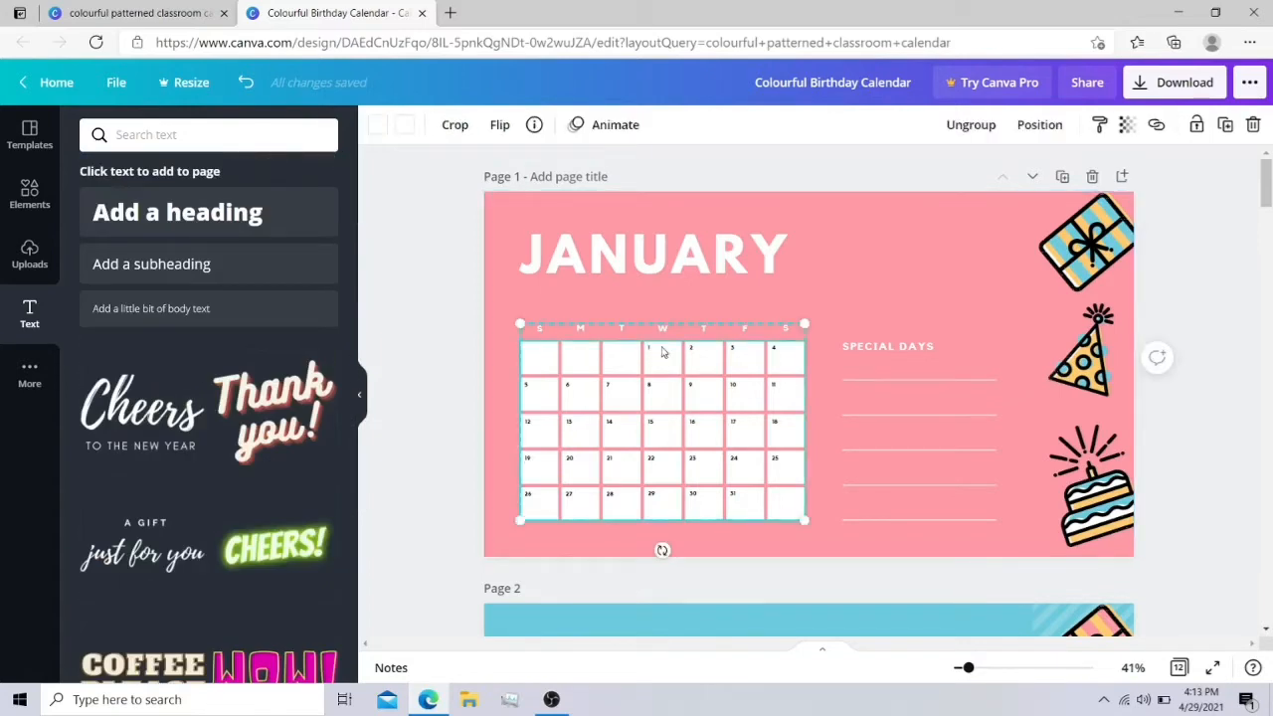
click(807, 294)
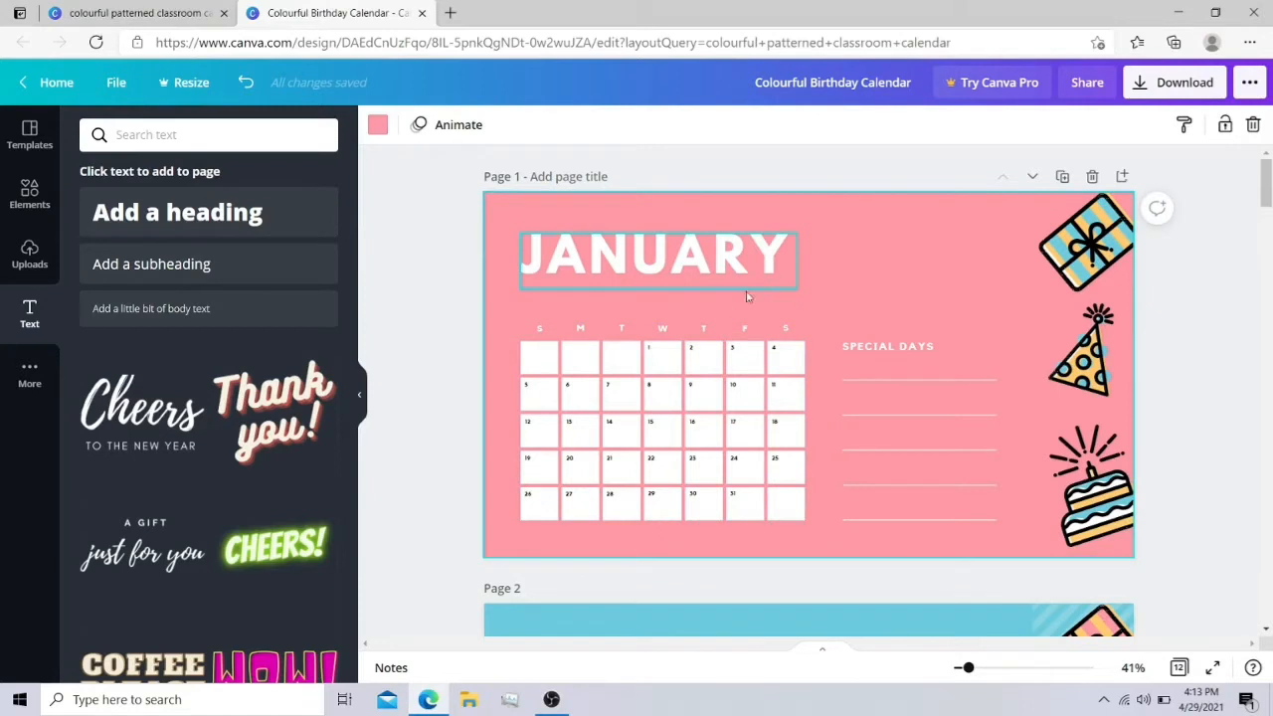
- Replace the dates 1 to 4 in the January grid with the Roman numerals I, II, III and IV
click(647, 351)
click(650, 350)
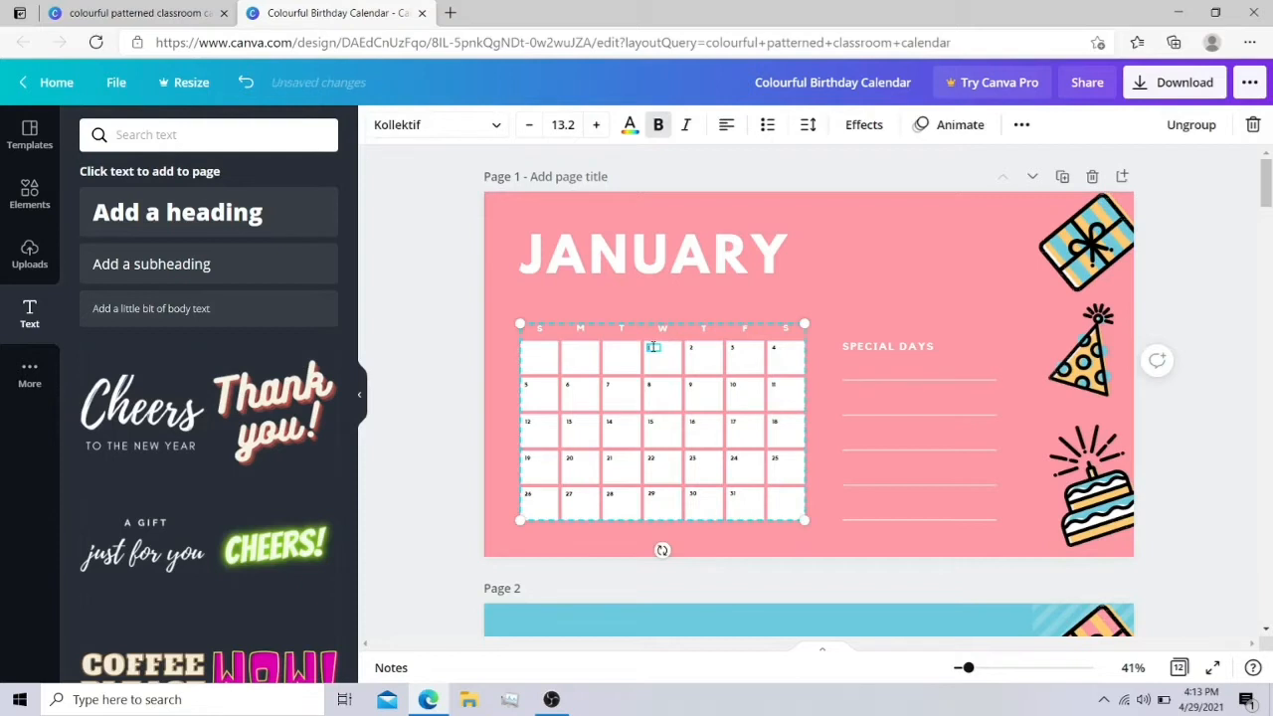
double_click(694, 349)
text(II)
double_click(734, 349)
text(III)
double_click(776, 349)
text(IV)
- Replace the dates 5 to 11 in January's second week with the Roman numerals V to XI
double_click(527, 386)
text(VVI)
double_click(610, 385)
text(VII)
double_click(650, 385)
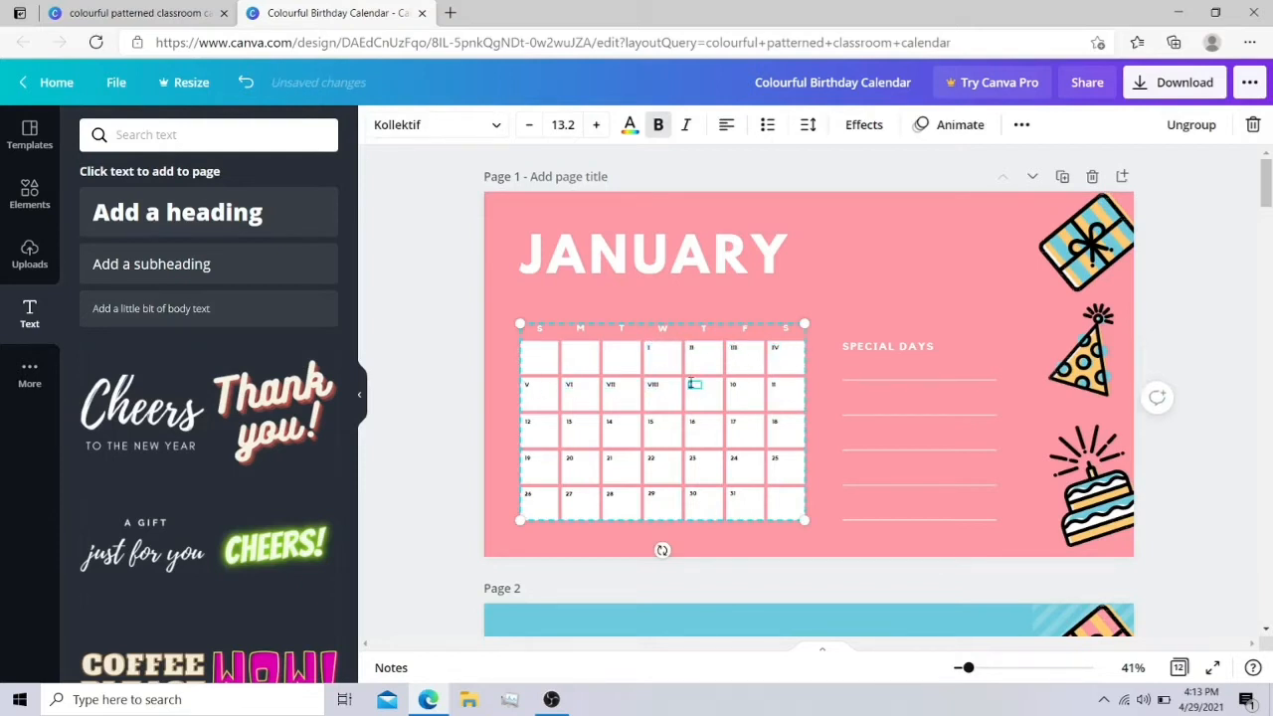
text(IX)
double_click(734, 385)
text(X)
double_click(776, 385)
text(XI)
- Replace the dates 12 to 17 in January's third week with the Roman numerals XII to XVII
double_click(527, 422)
text(XII)
double_click(569, 421)
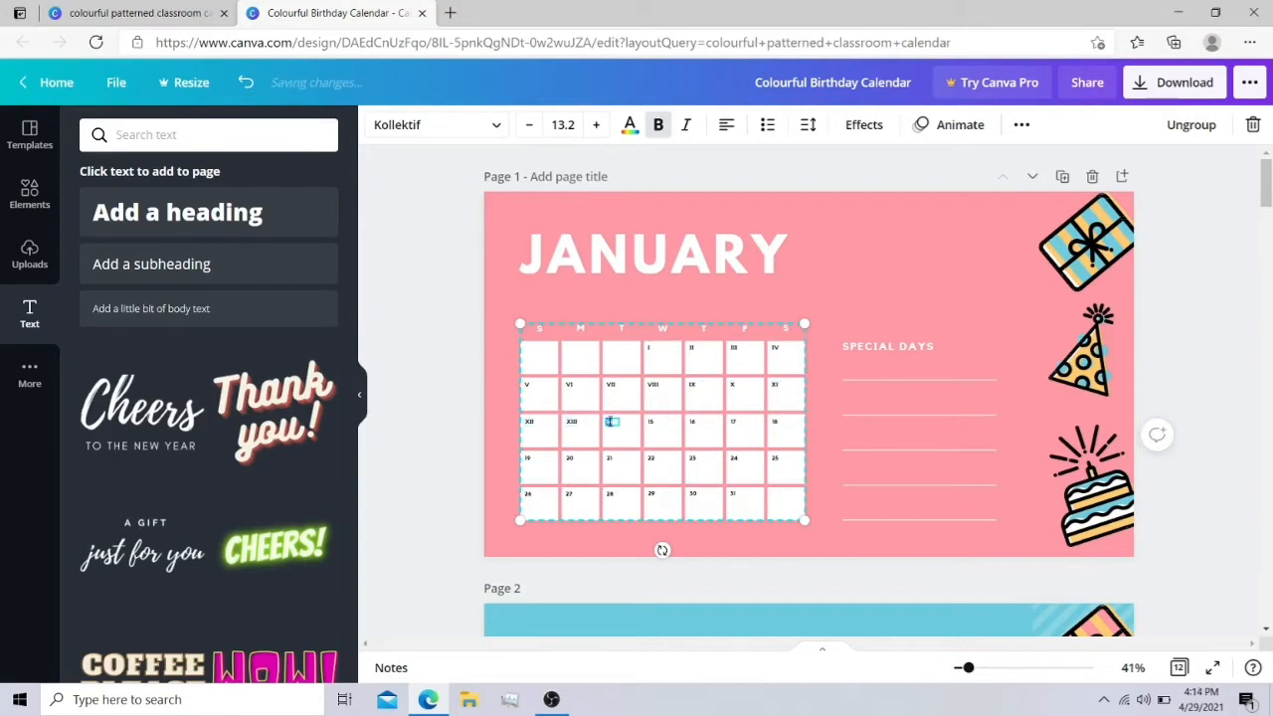
text(XIV)
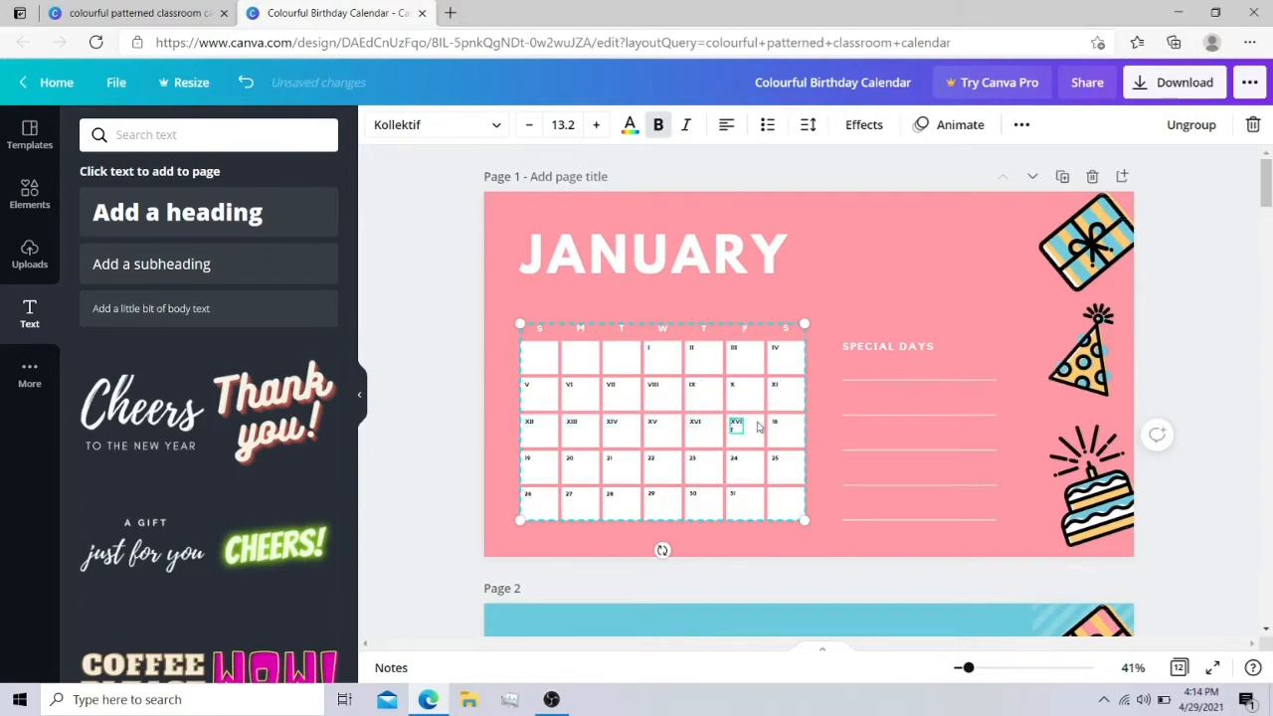
- Change the font of the XVII date to fit it on one line, and replace the date 18 with XVIII
click(741, 424)
double_click(741, 424)
double_click(741, 425)
click(658, 125)
click(658, 124)
click(438, 125)
click(234, 213)
click(647, 299)
double_click(779, 425)
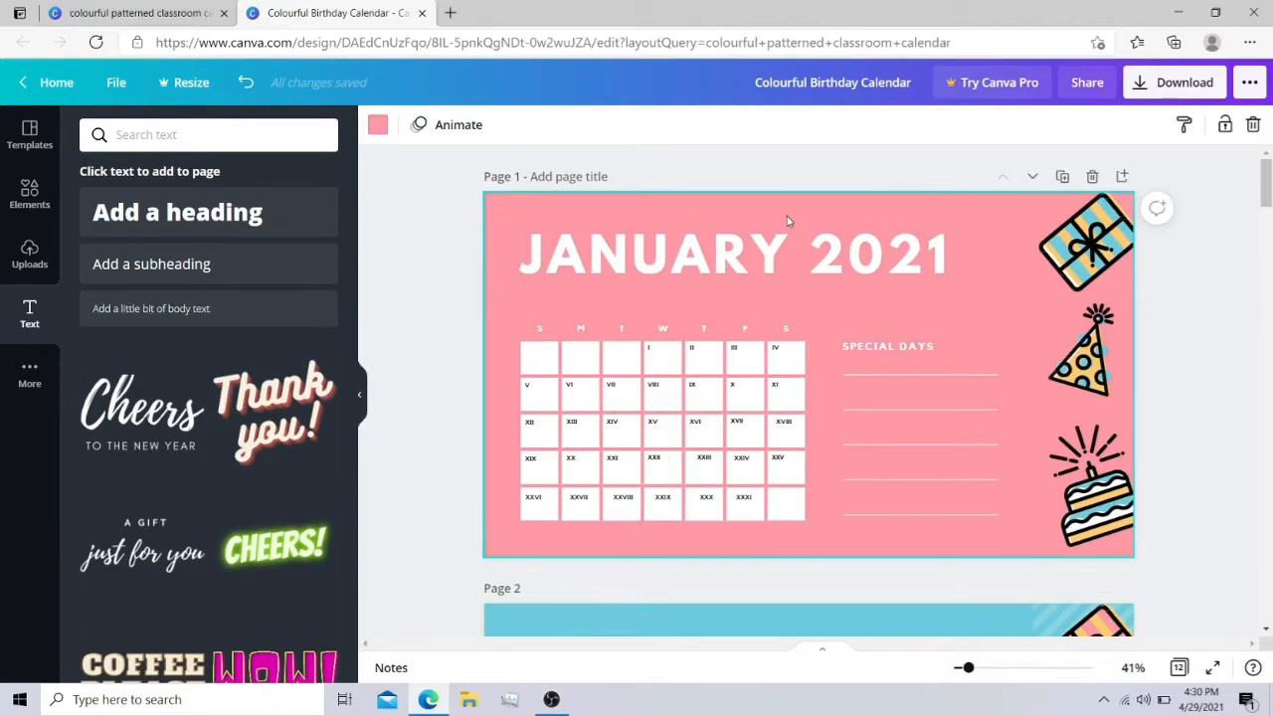
- Try purple, red, violet, blue, turquoise and teal default colours as the January page's background
click(378, 126)
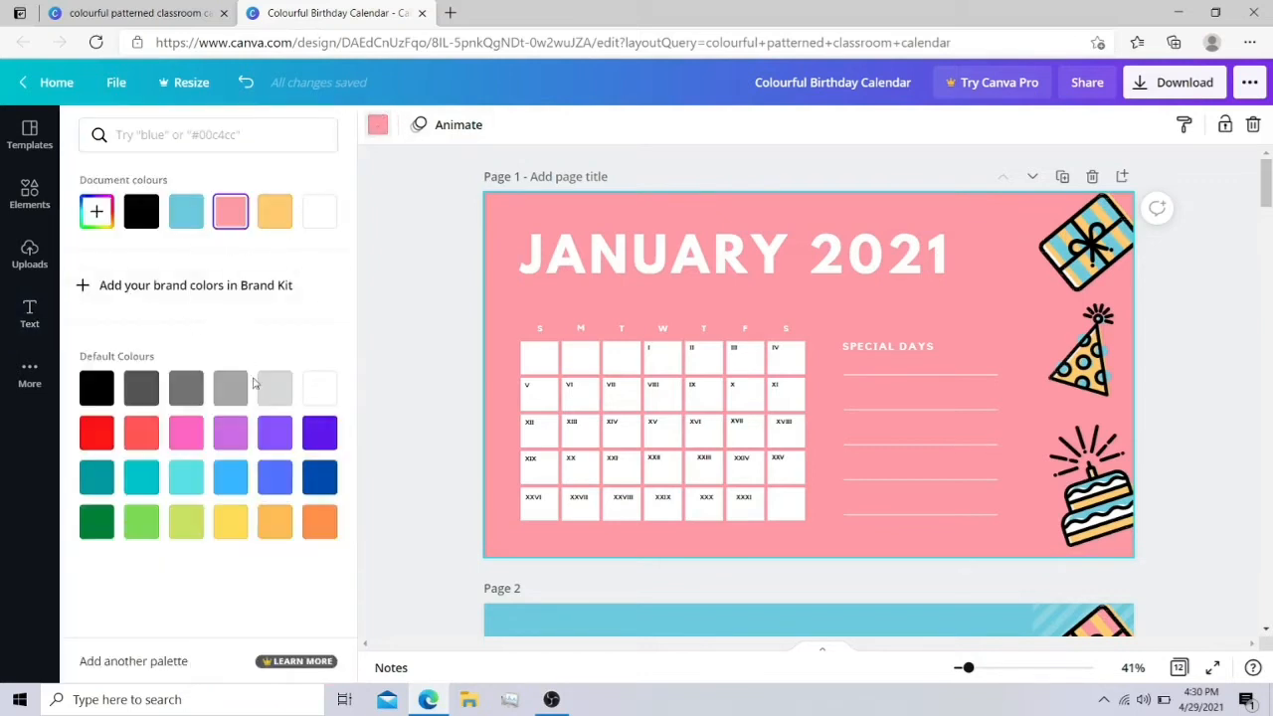
click(274, 436)
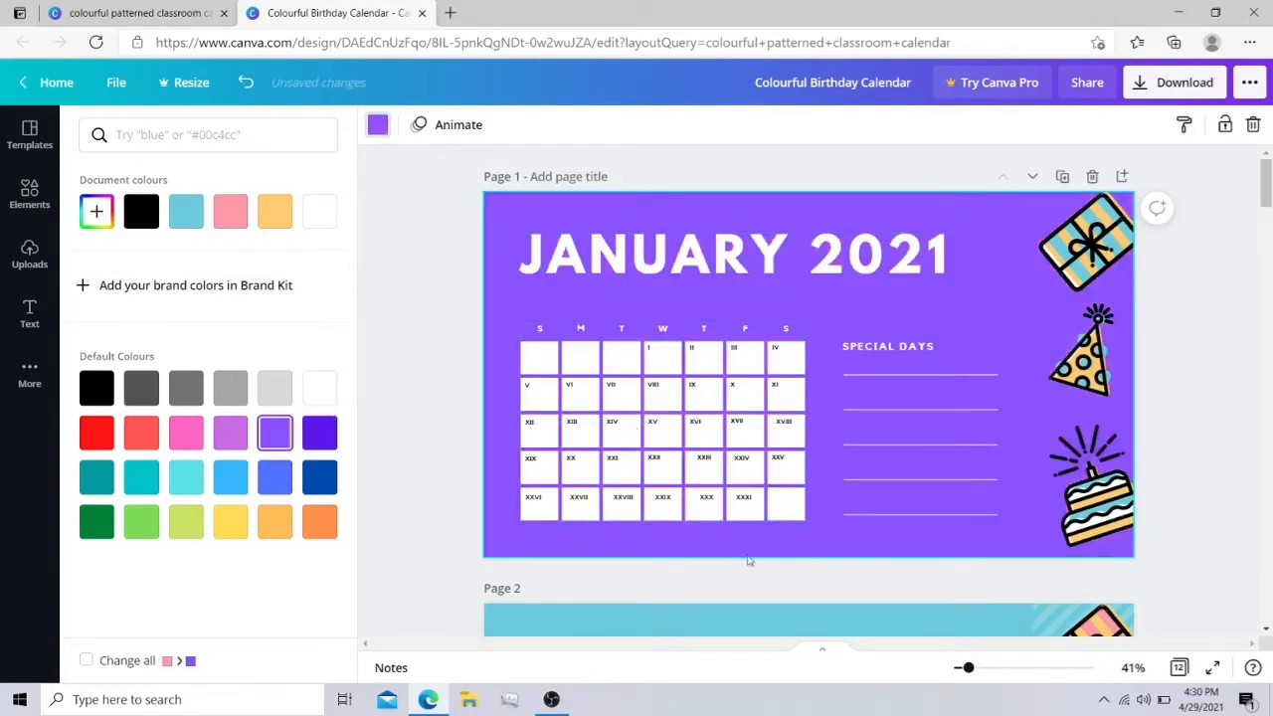
click(96, 433)
click(319, 434)
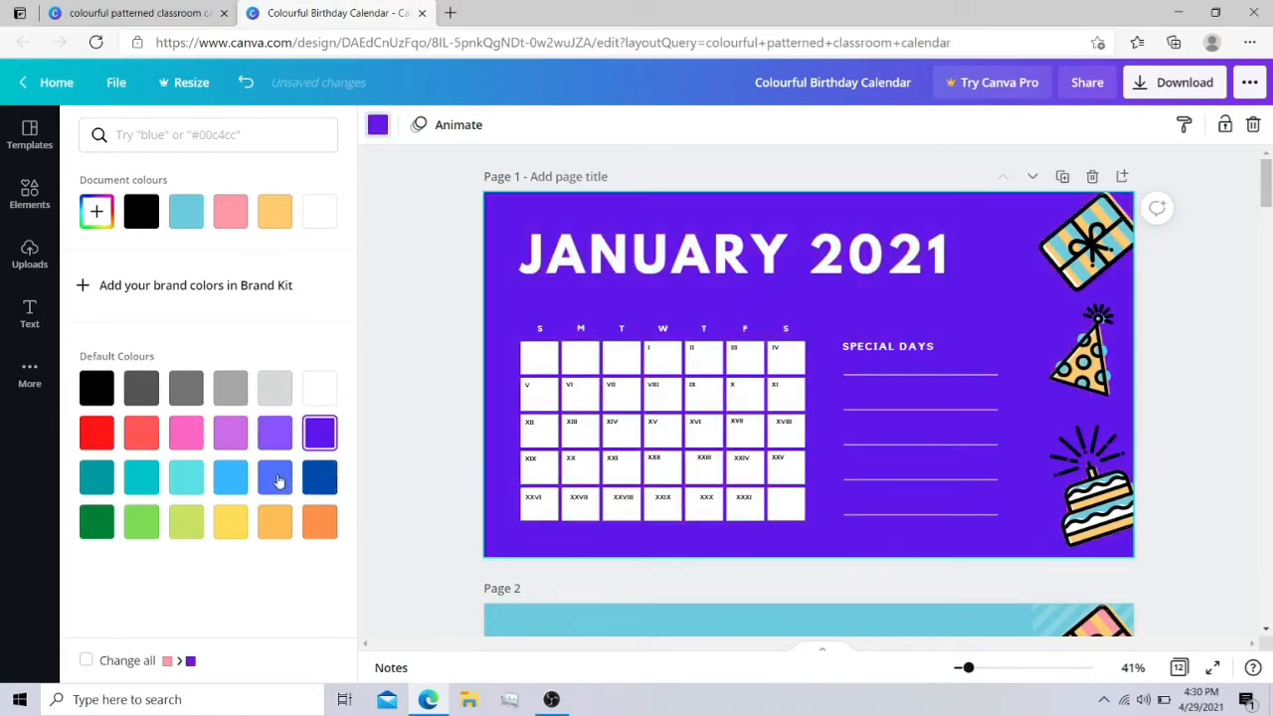
click(275, 479)
click(229, 480)
click(186, 479)
click(141, 478)
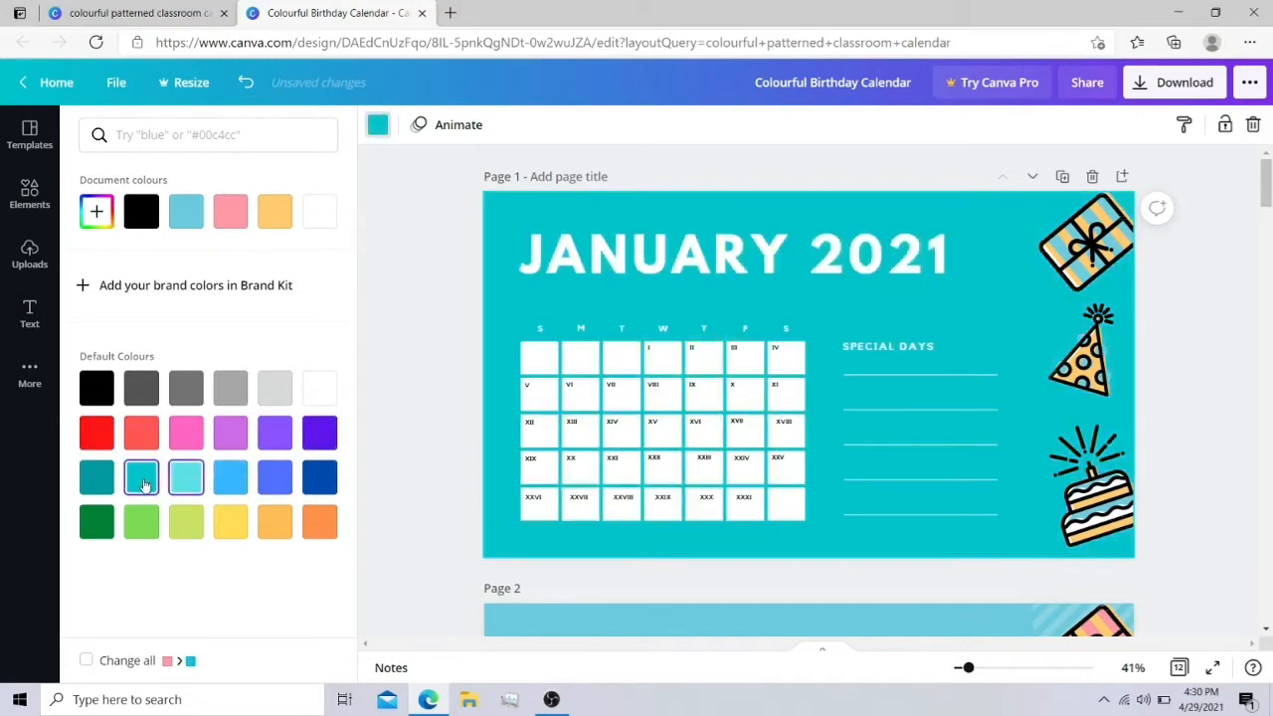
click(99, 480)
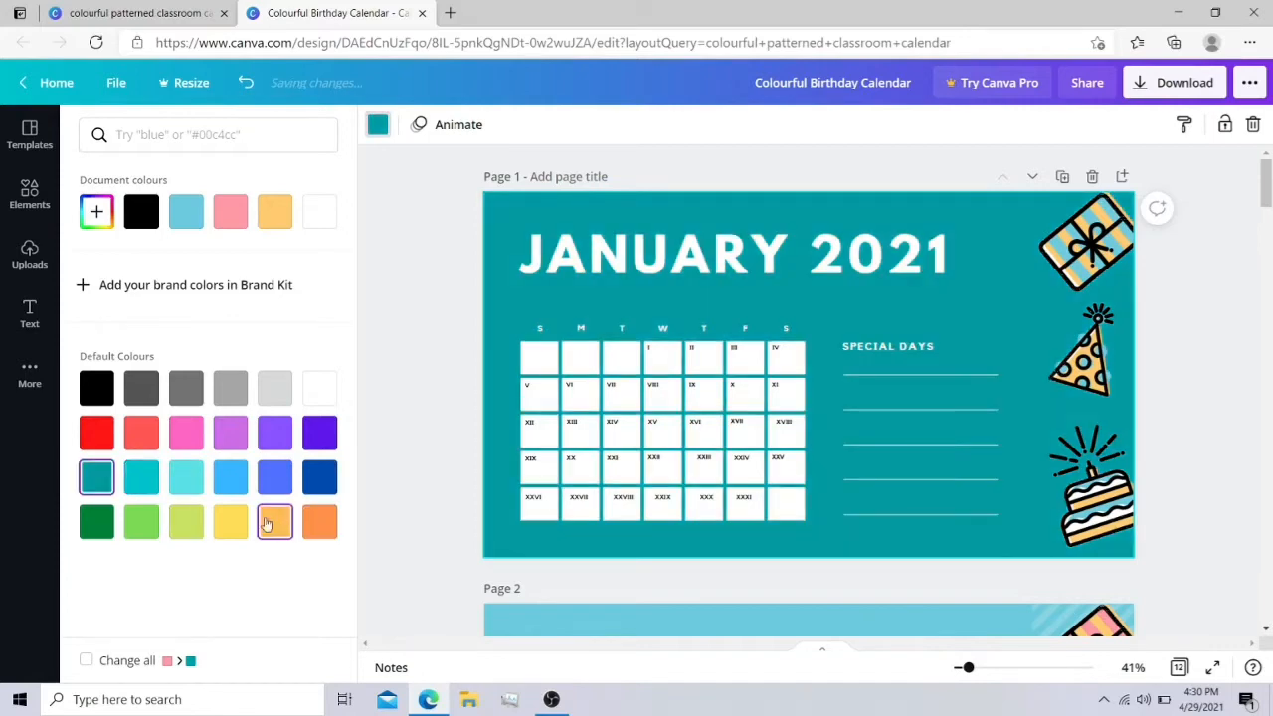
- Try yellow, lime, dark green, teal, red, purple, dark grey, deep violet and dark blue default colours as the January page's background
click(230, 522)
click(186, 521)
click(97, 521)
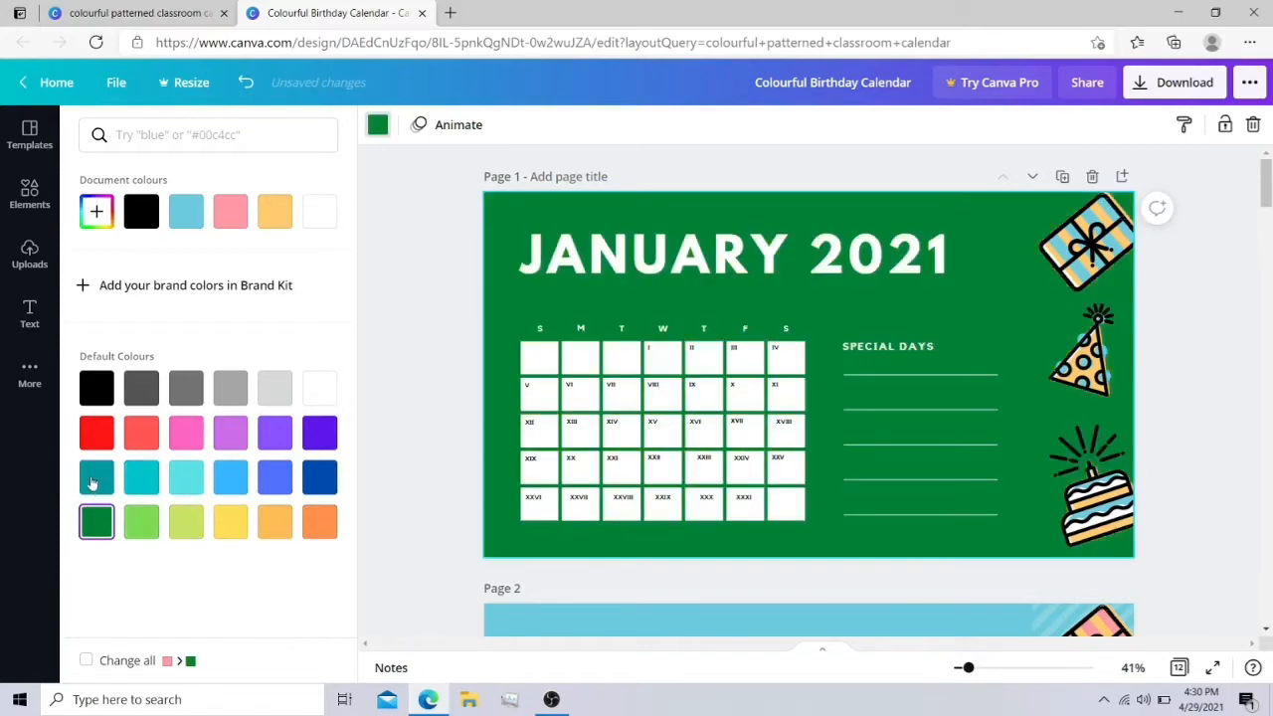
click(96, 479)
click(96, 432)
click(230, 432)
click(142, 387)
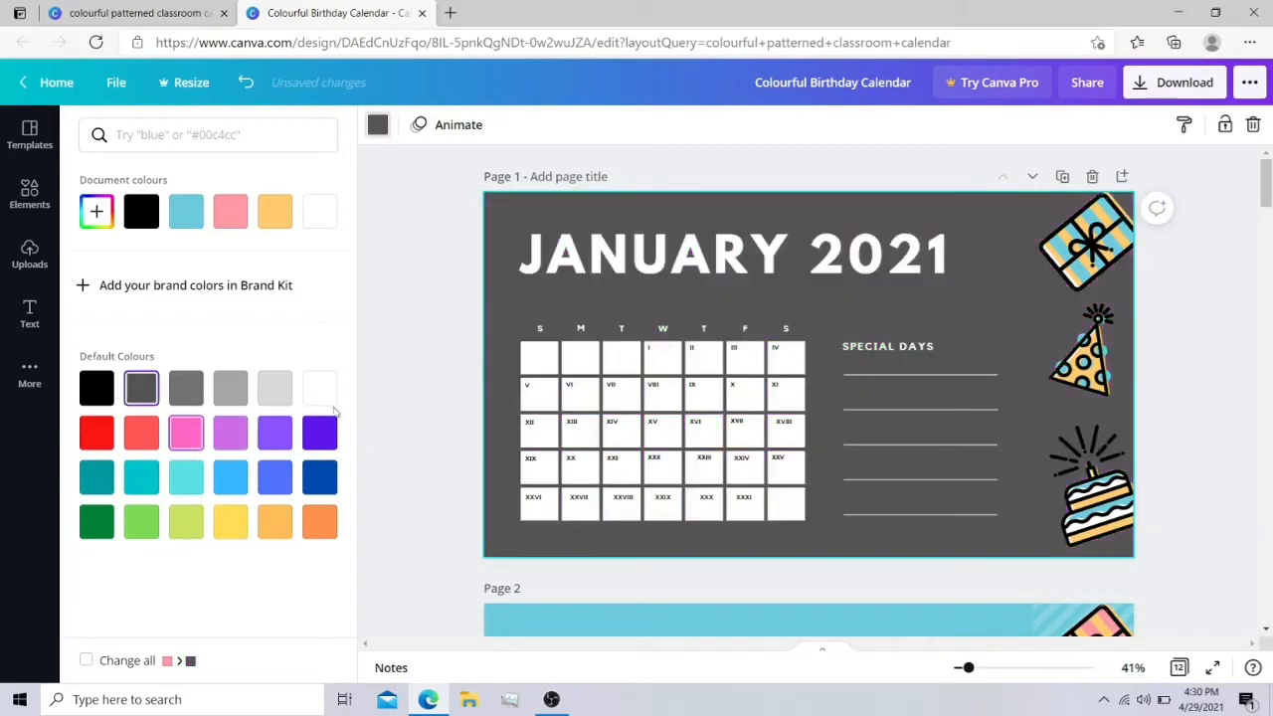
click(317, 442)
click(320, 478)
- Set the January page's background to the pink document colour and close the colour choices
click(230, 212)
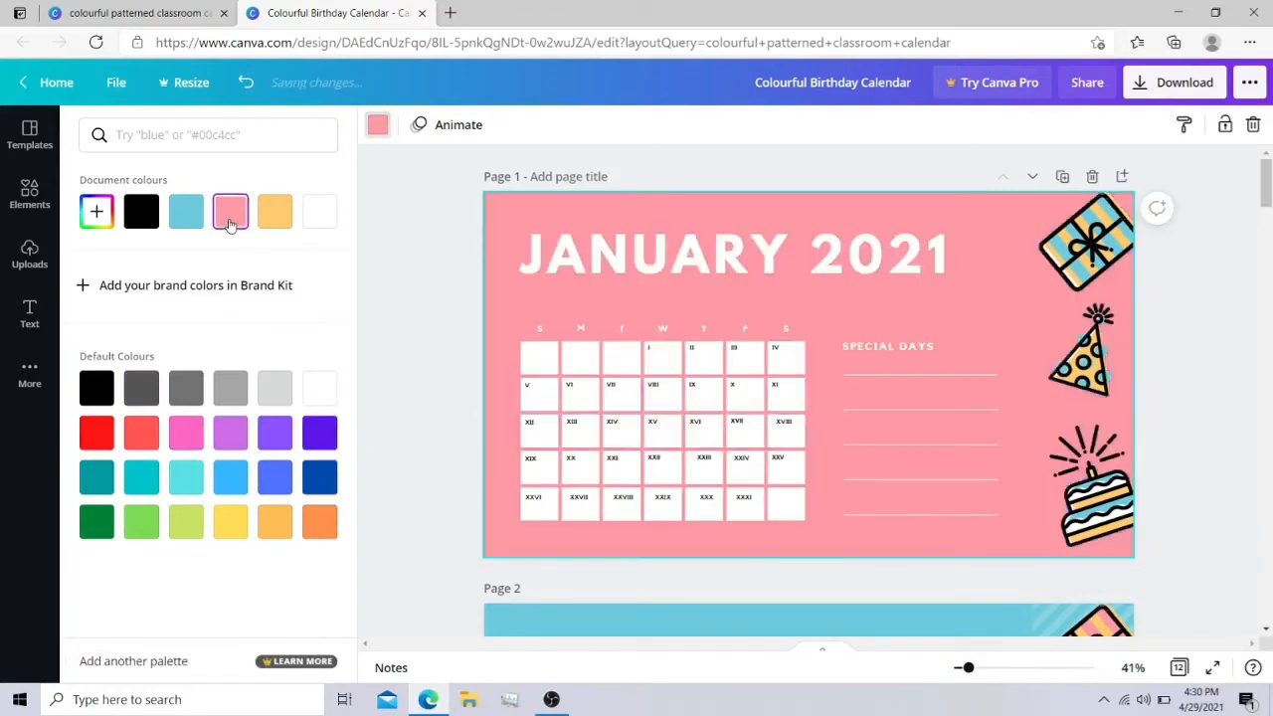
click(434, 194)
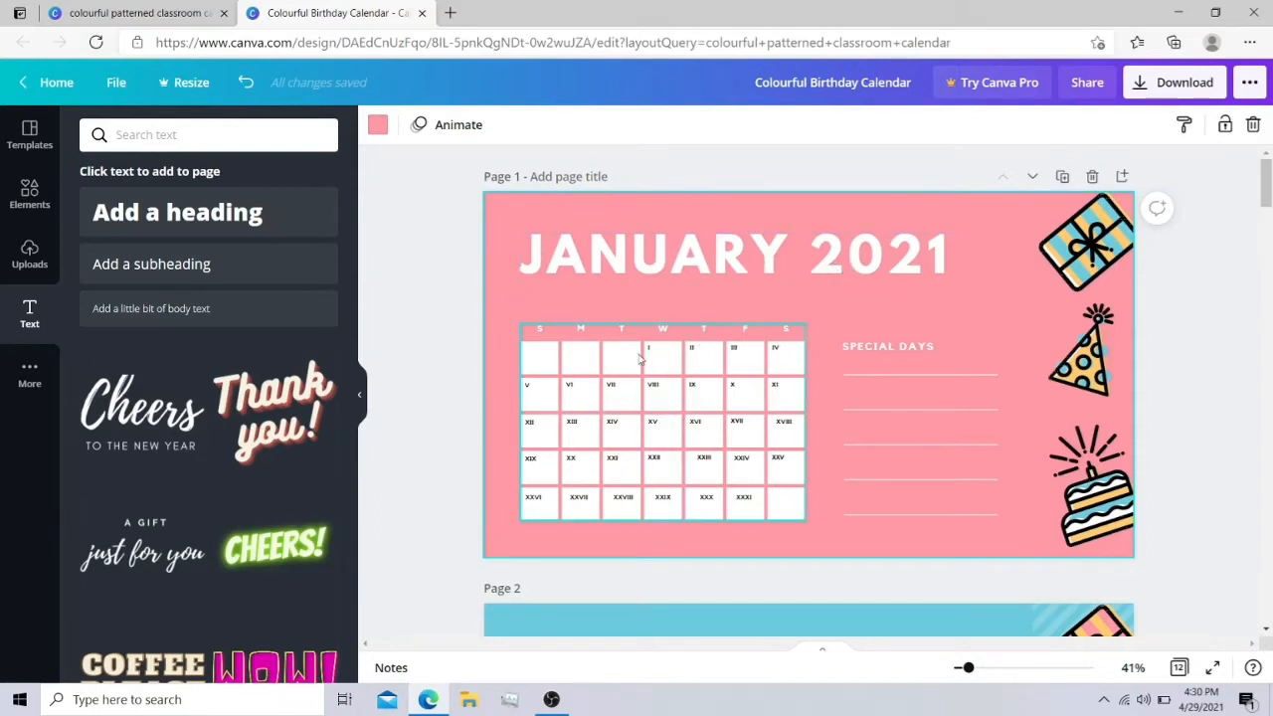
- Try League Spartan, Open Sans and other fonts on January's SPECIAL DAYS heading, settling on Eczar SemiBold
click(887, 353)
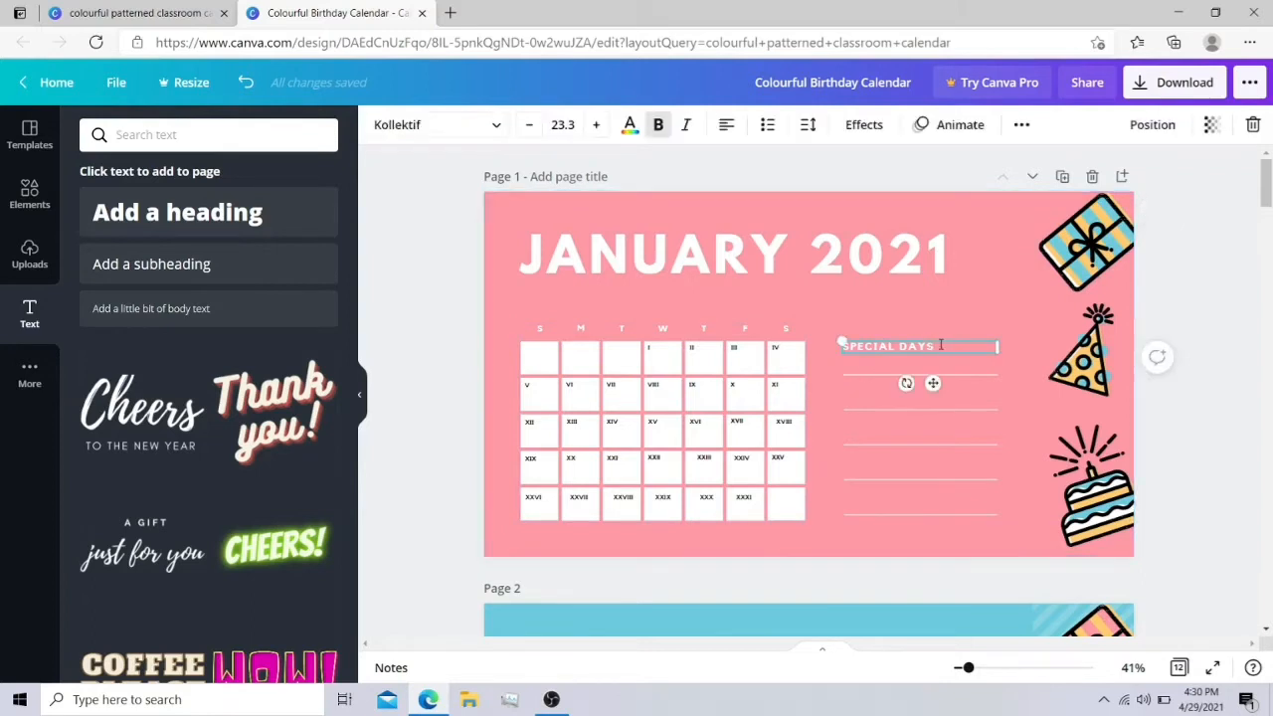
click(501, 124)
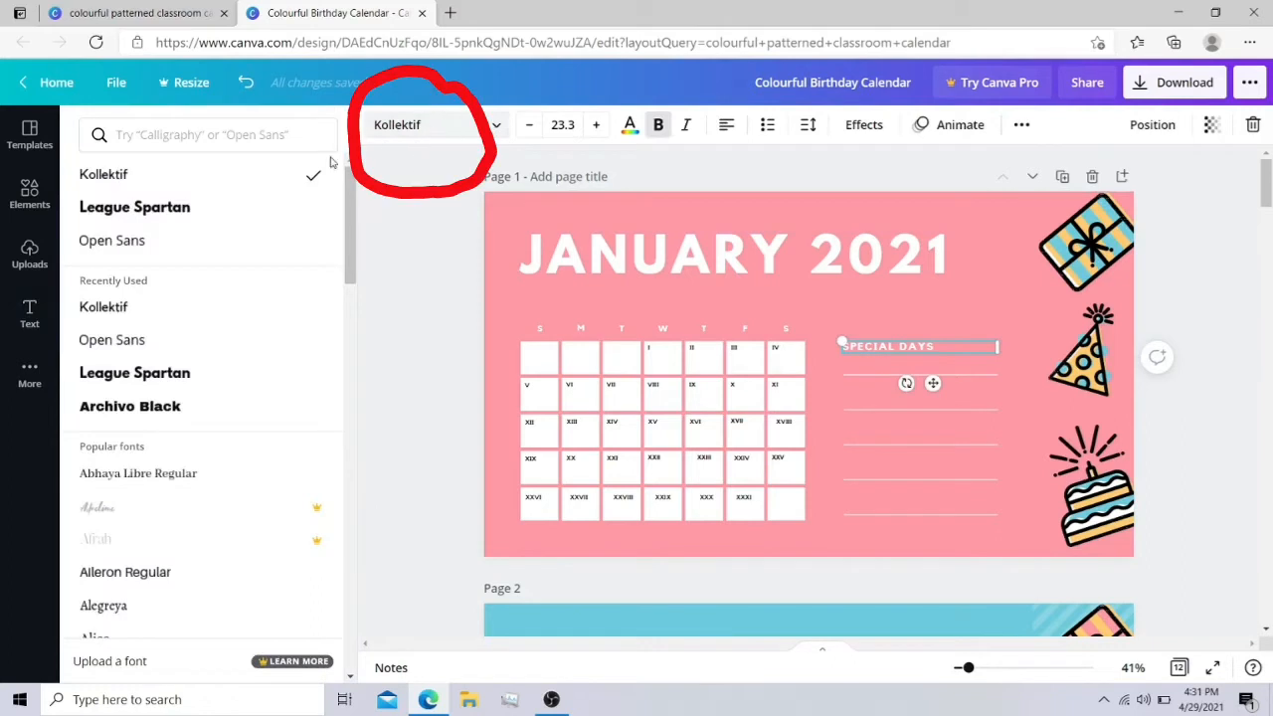
click(238, 209)
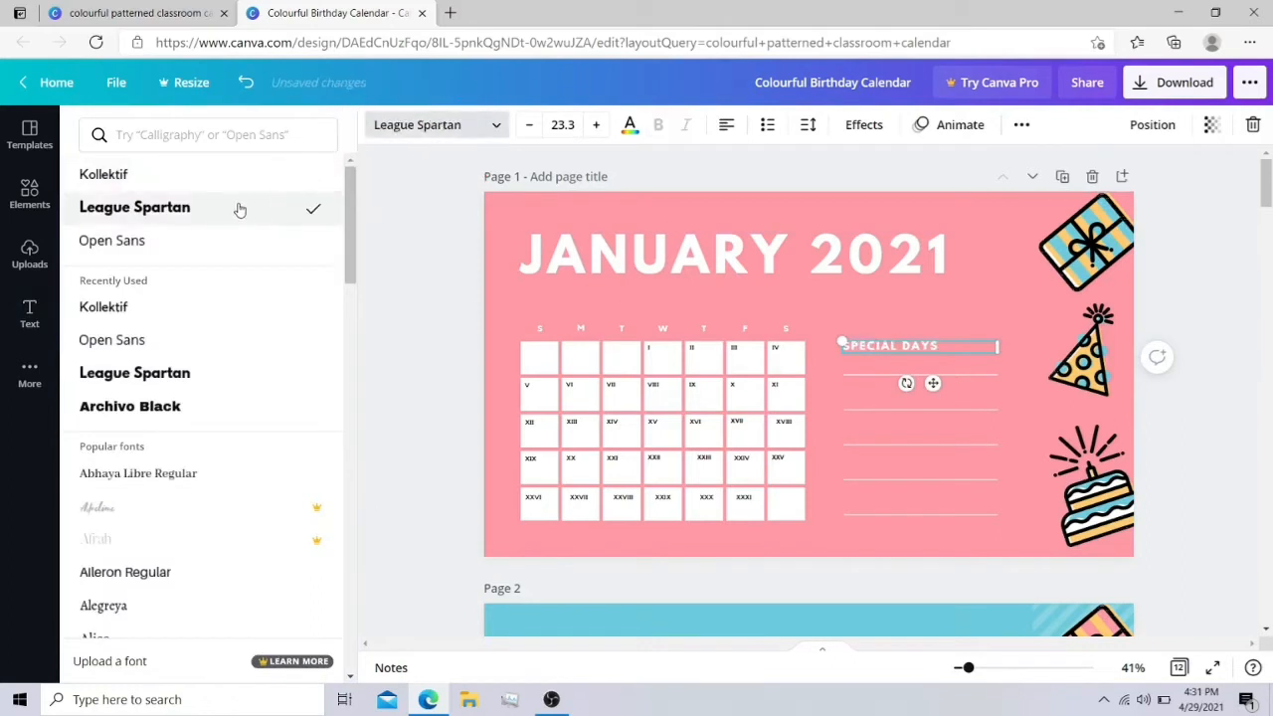
click(233, 250)
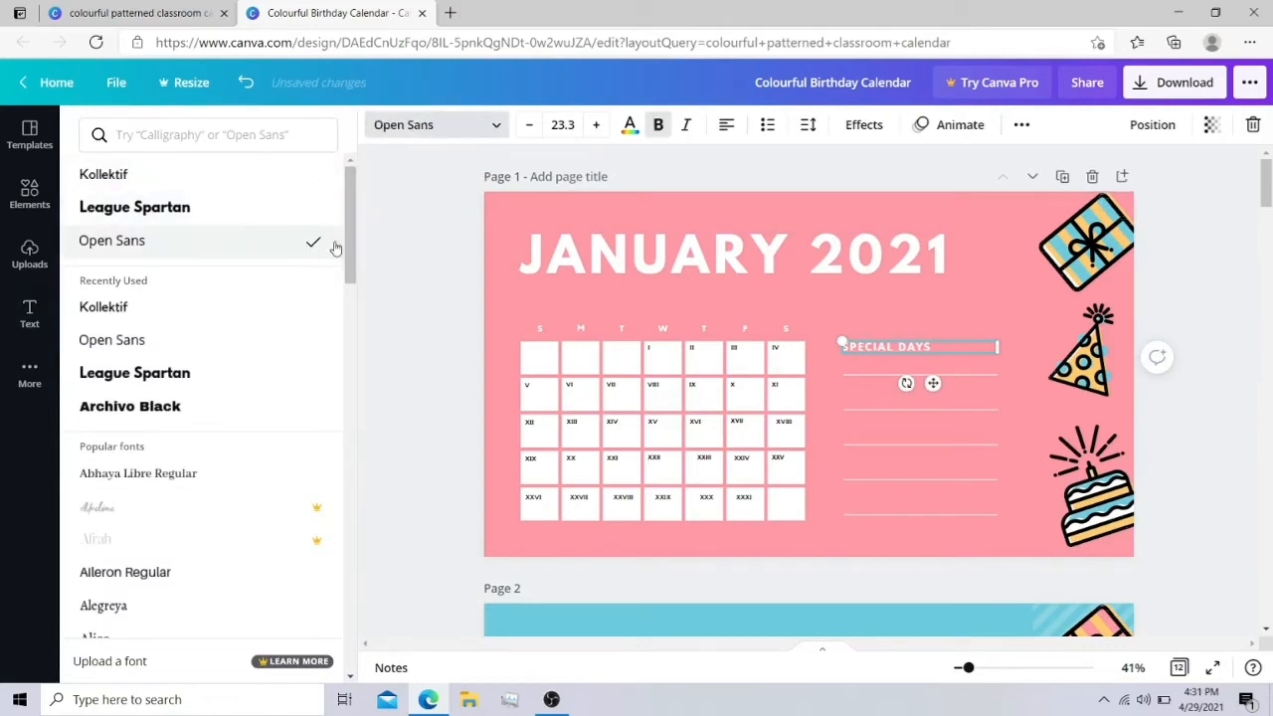
scroll(338, 249, down, 5)
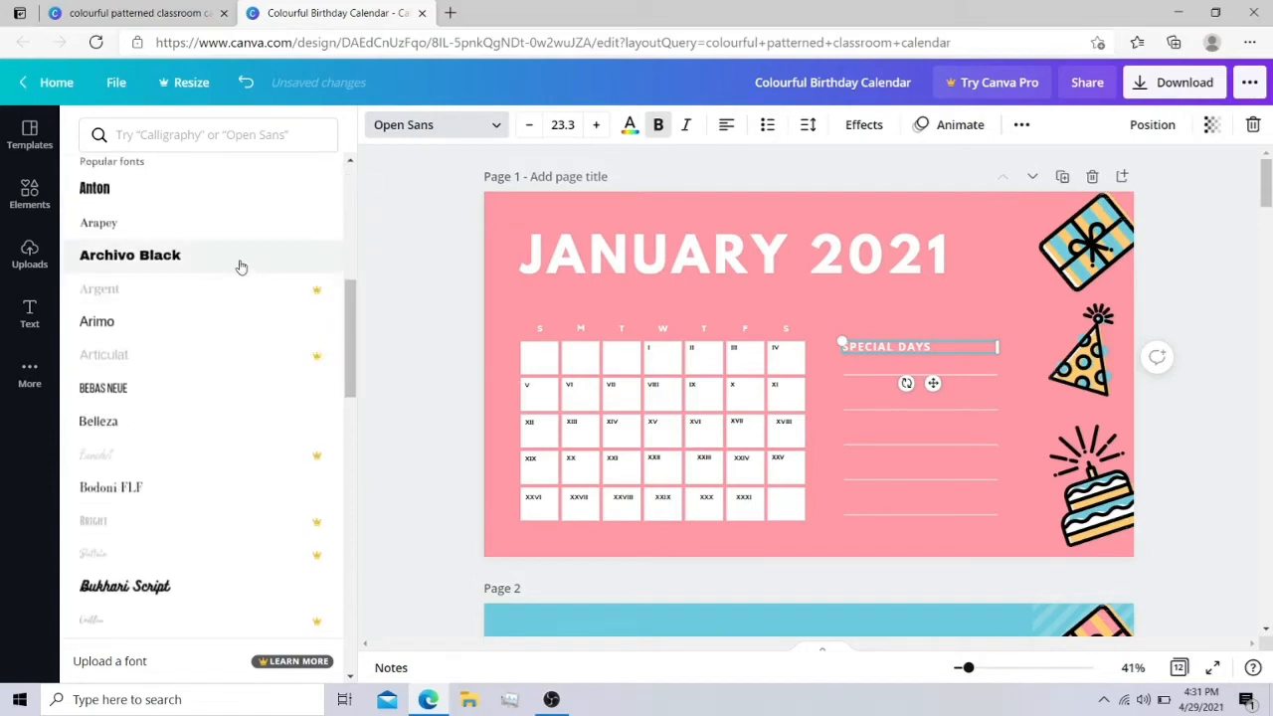
click(241, 267)
drag(349, 370, 349, 395)
click(247, 318)
drag(348, 339, 348, 382)
click(238, 266)
click(229, 537)
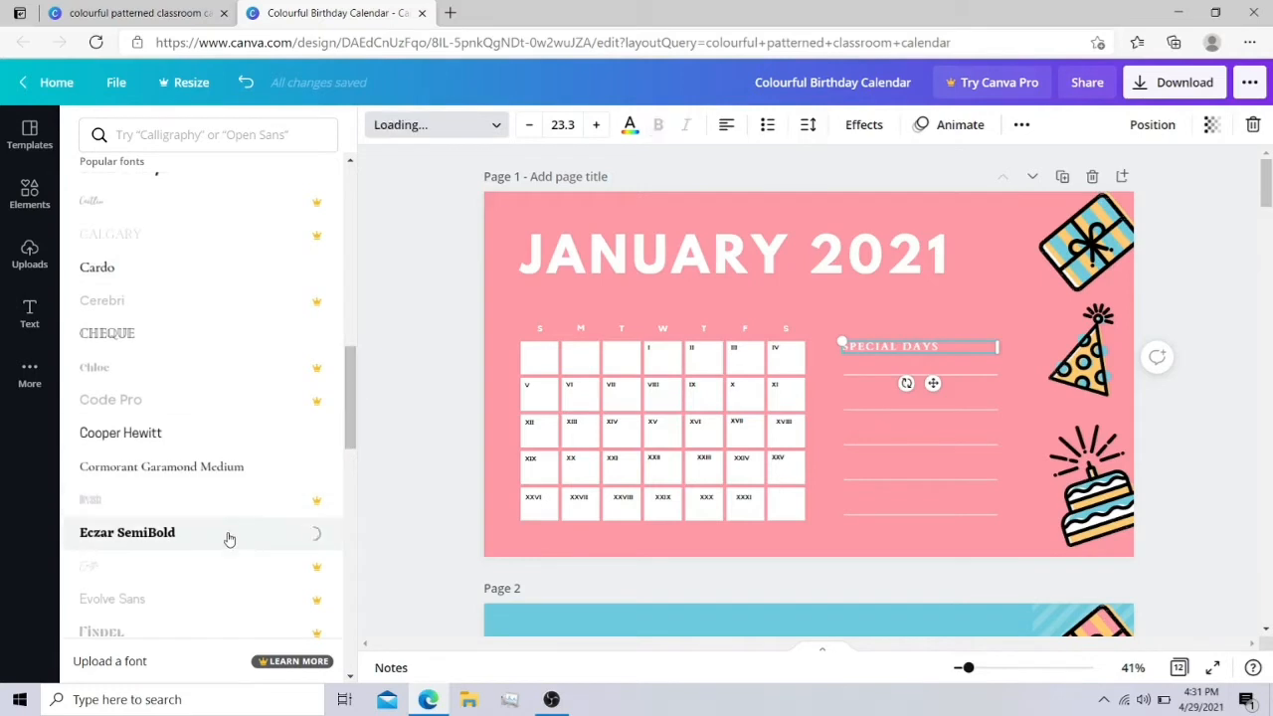
- Make the SPECIAL DAYS heading text bold, comparing it with and without the bold style
click(658, 126)
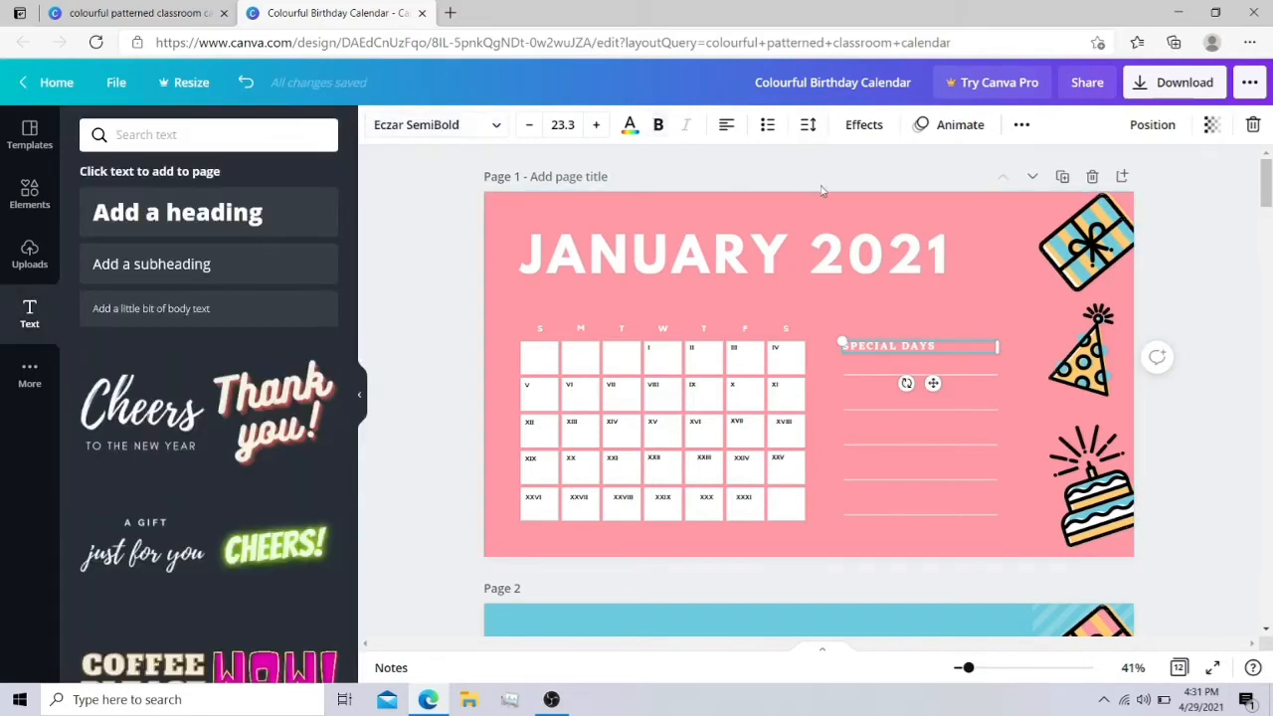
drag(936, 347, 841, 347)
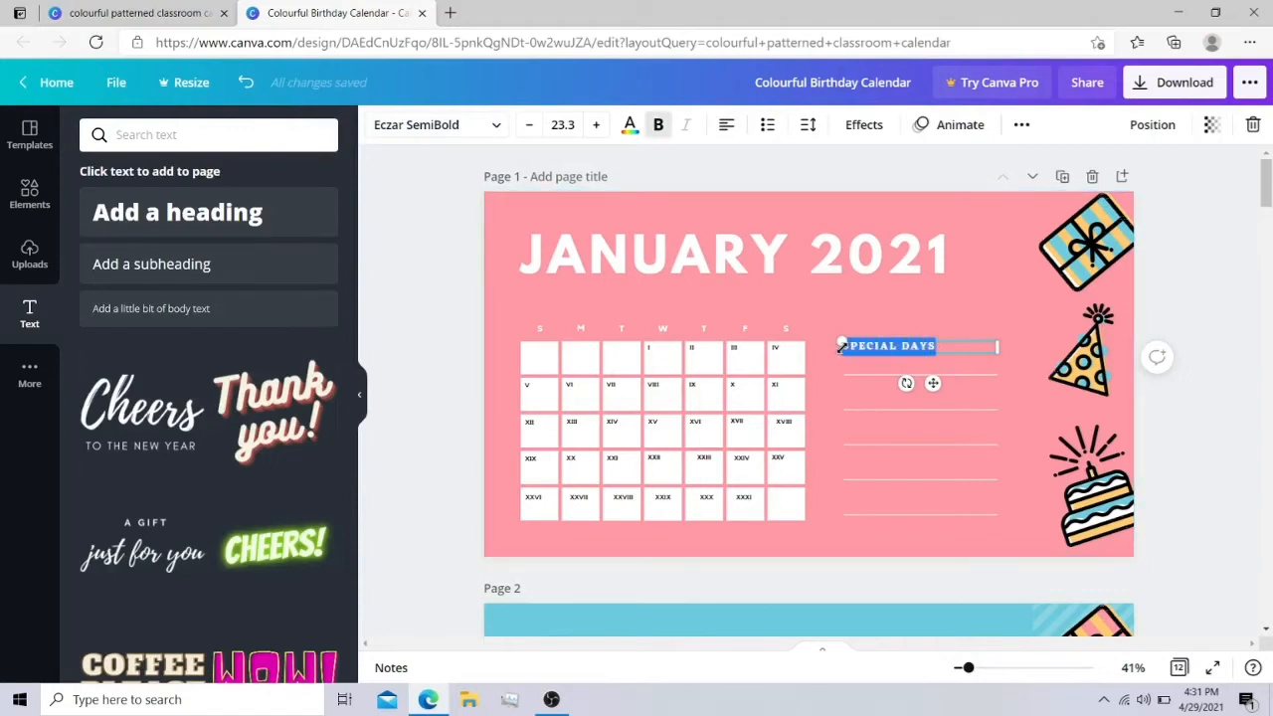
click(654, 128)
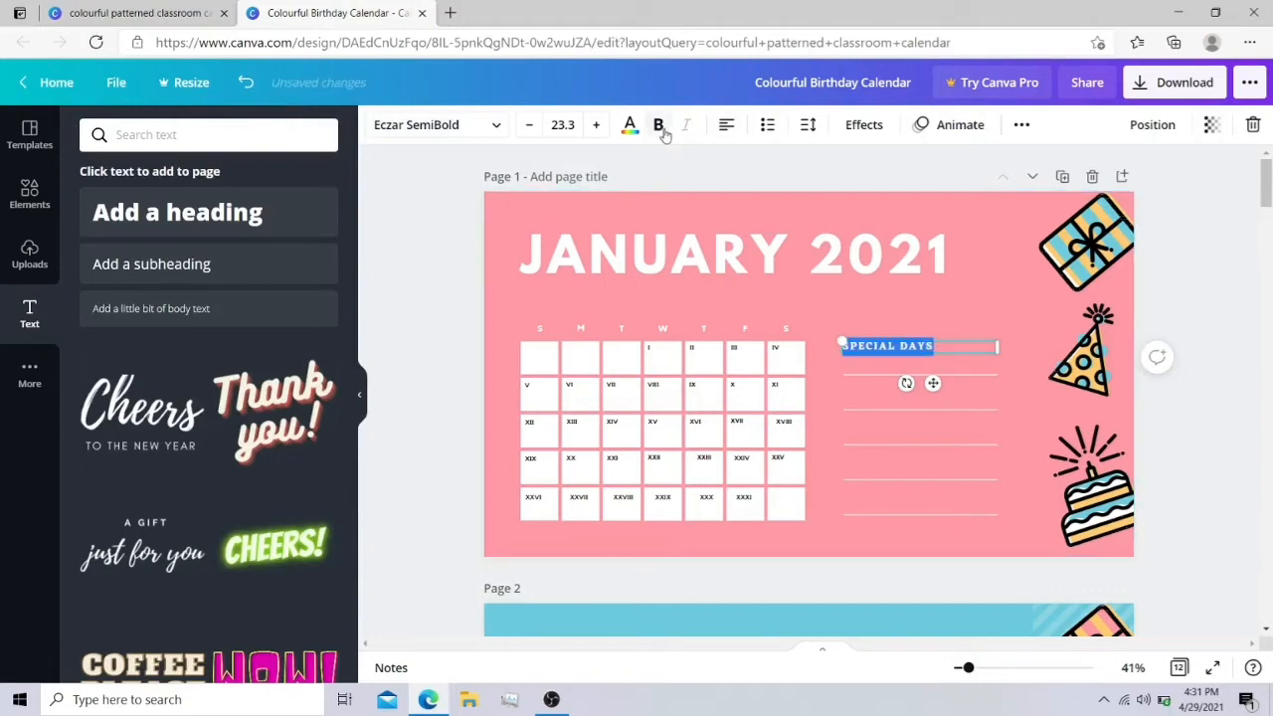
click(657, 127)
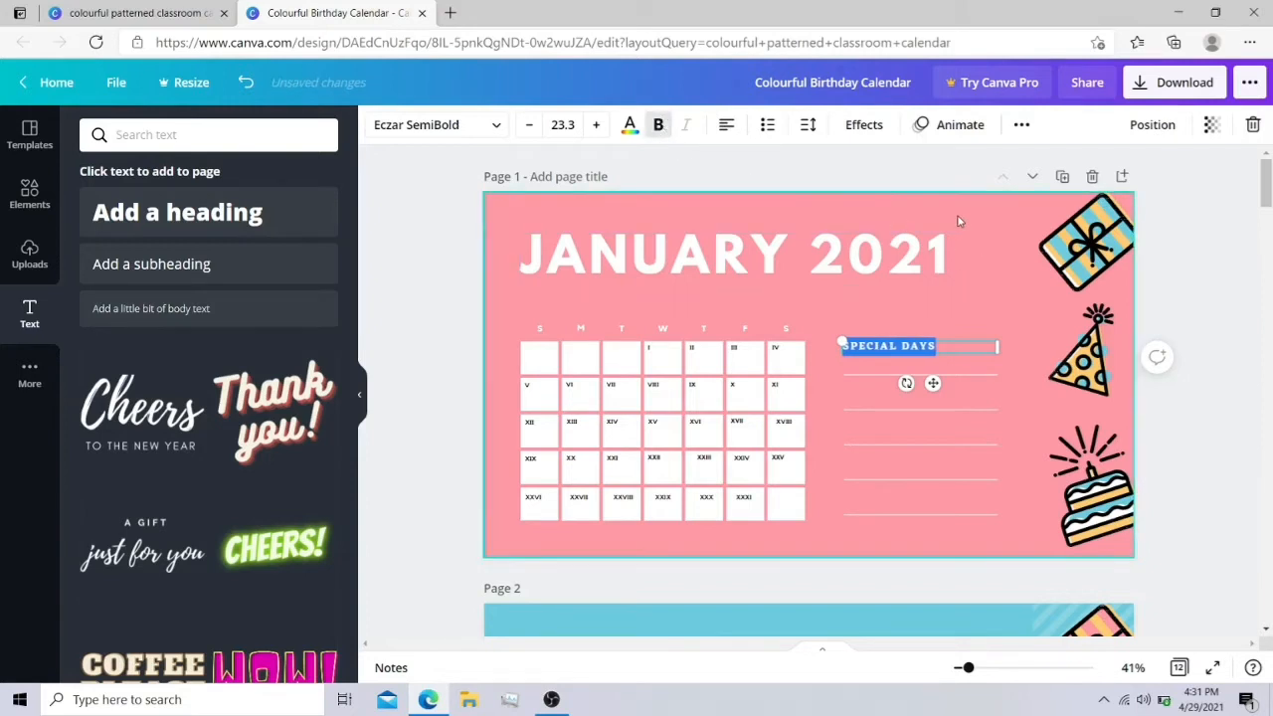
- Try violet and red on the SPECIAL DAYS heading, then set its text colour to black
click(633, 123)
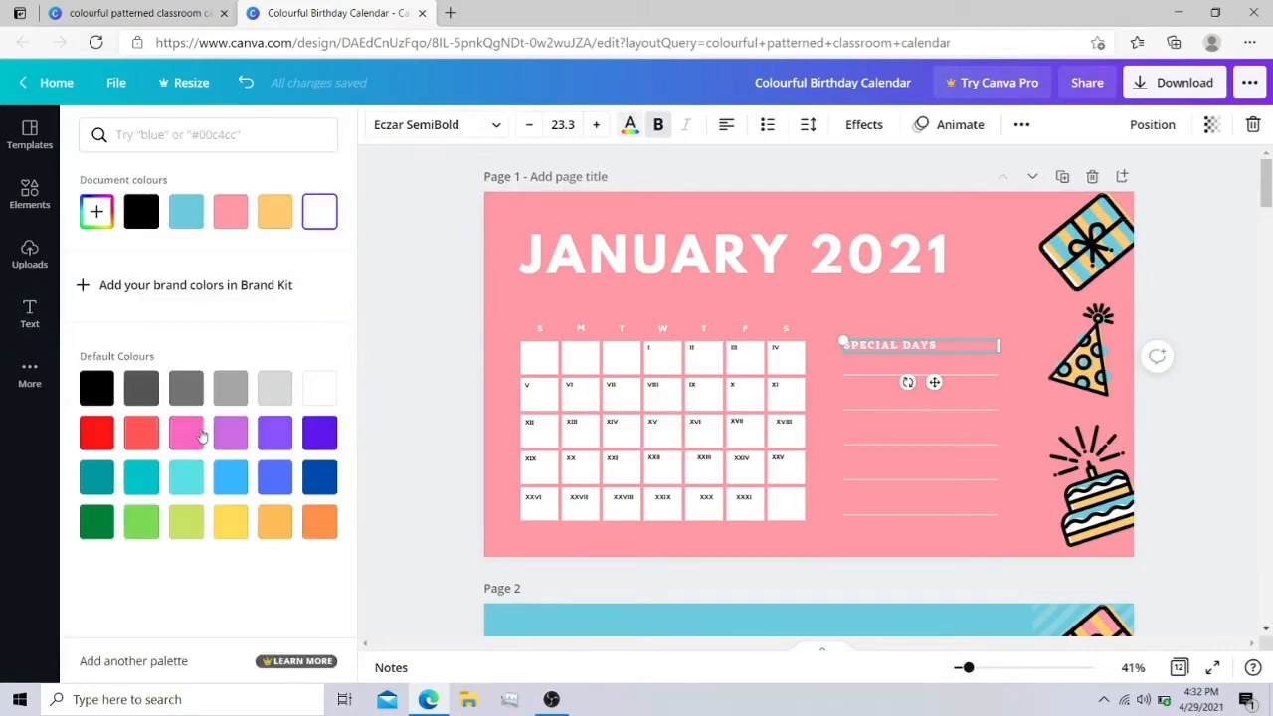
click(275, 435)
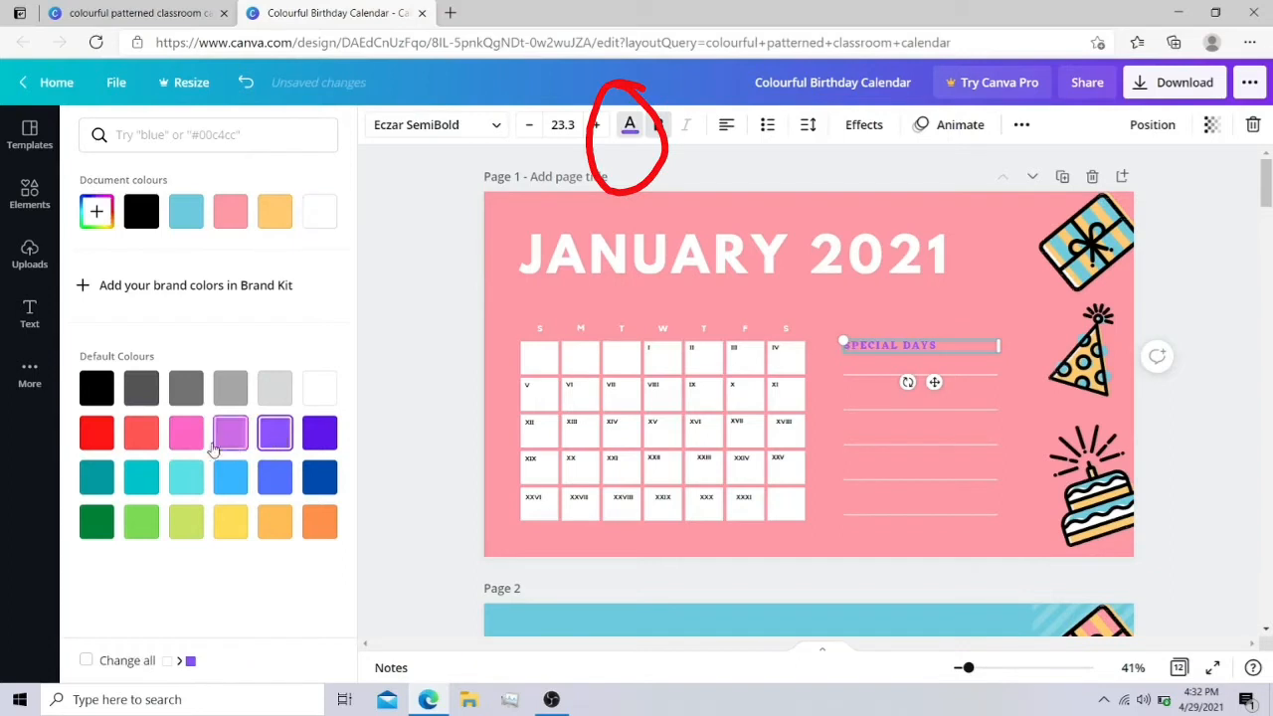
click(87, 431)
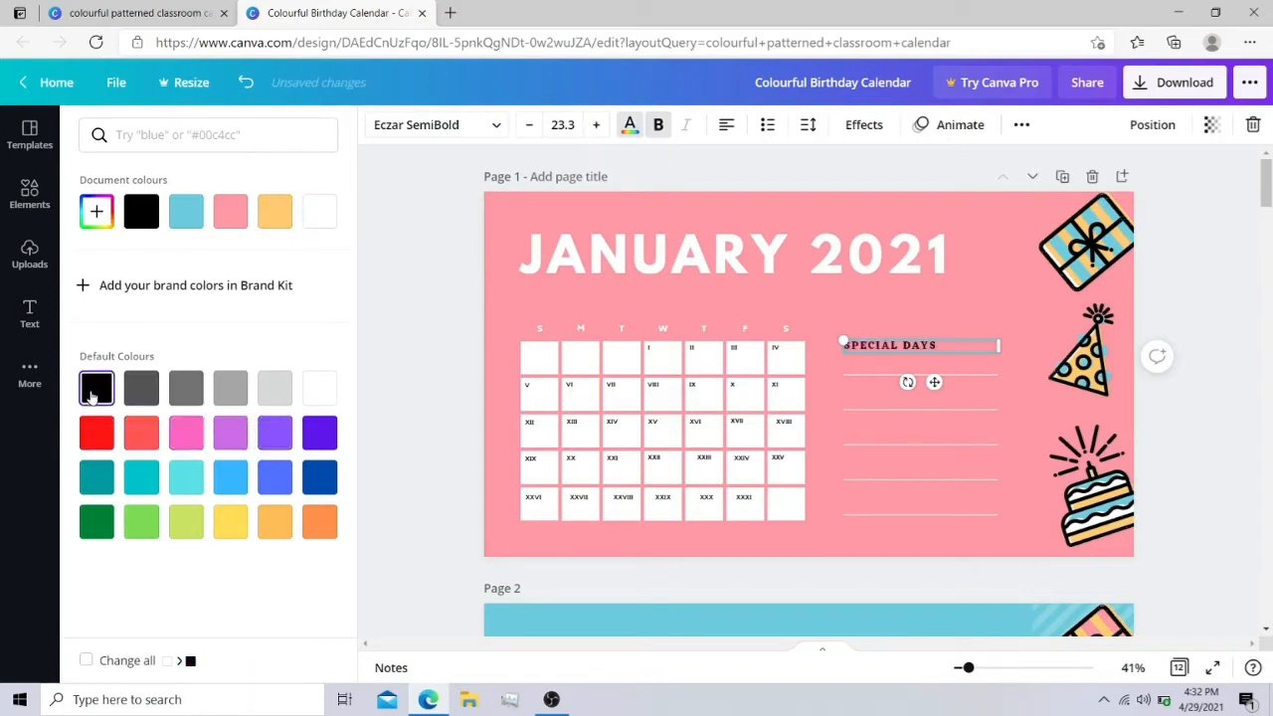
click(373, 223)
click(875, 367)
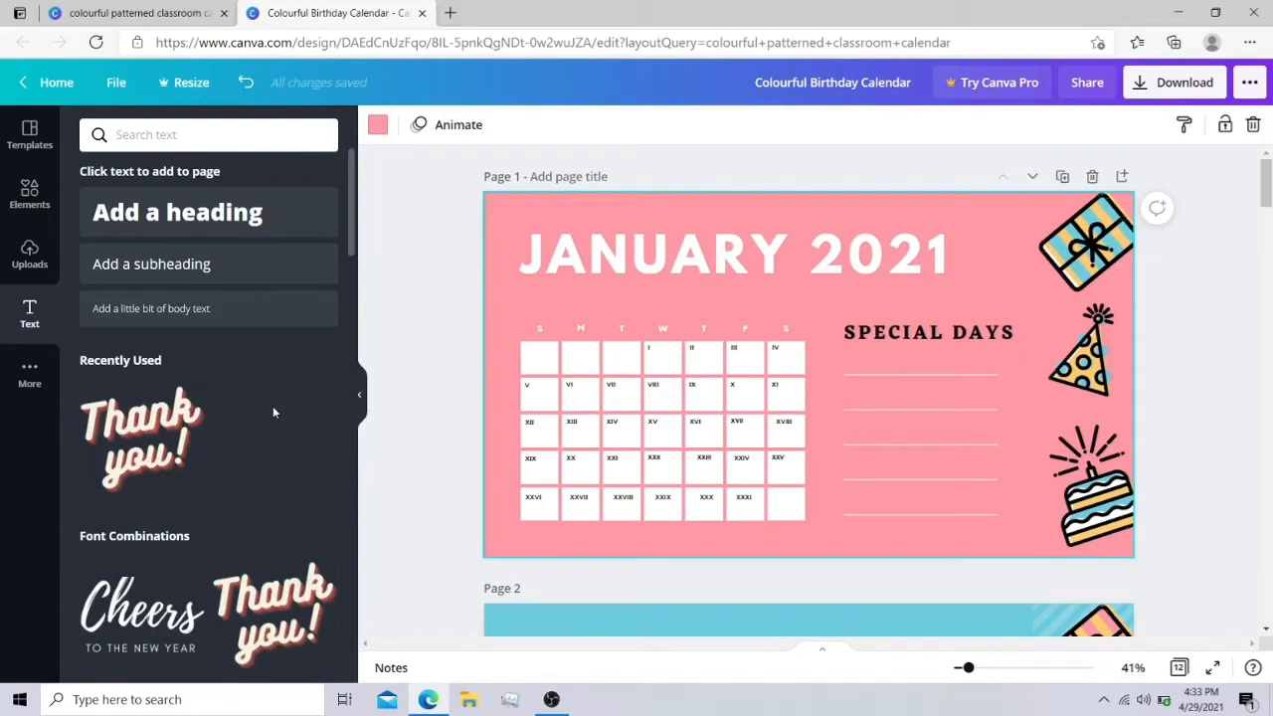
- Add the "Thank you!" font combination to the January page and delete both of its words
click(148, 425)
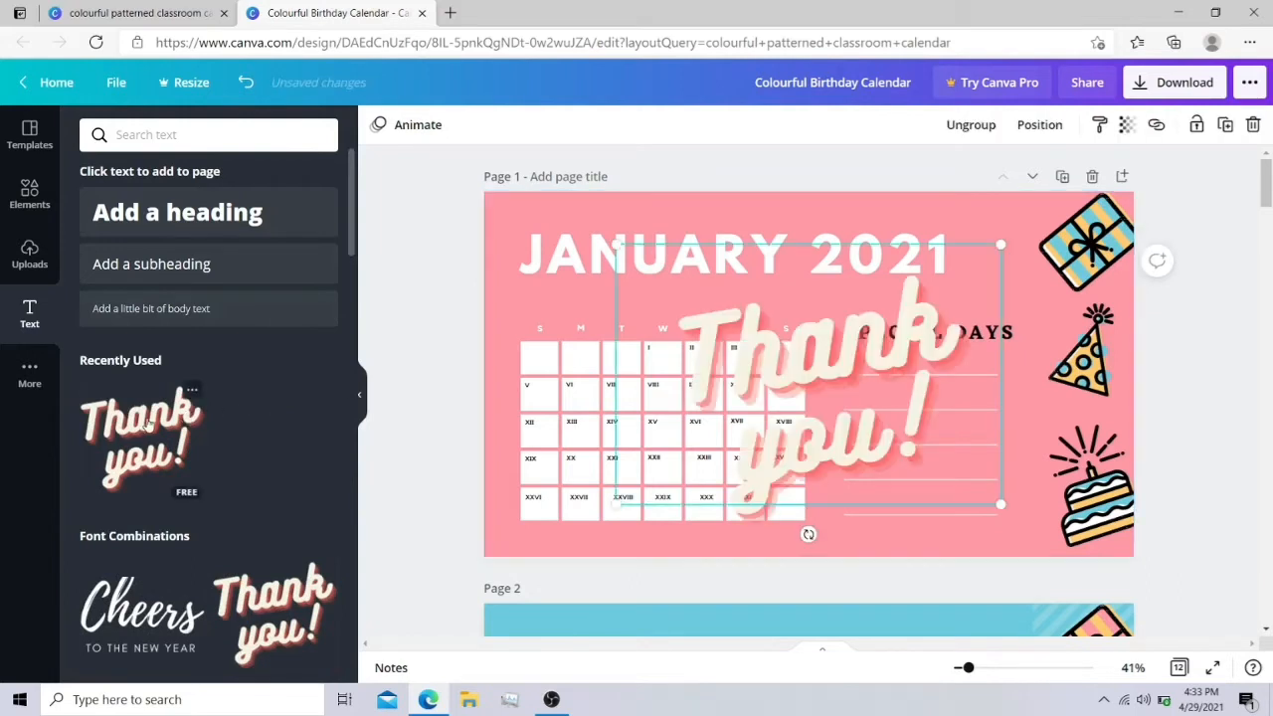
click(935, 432)
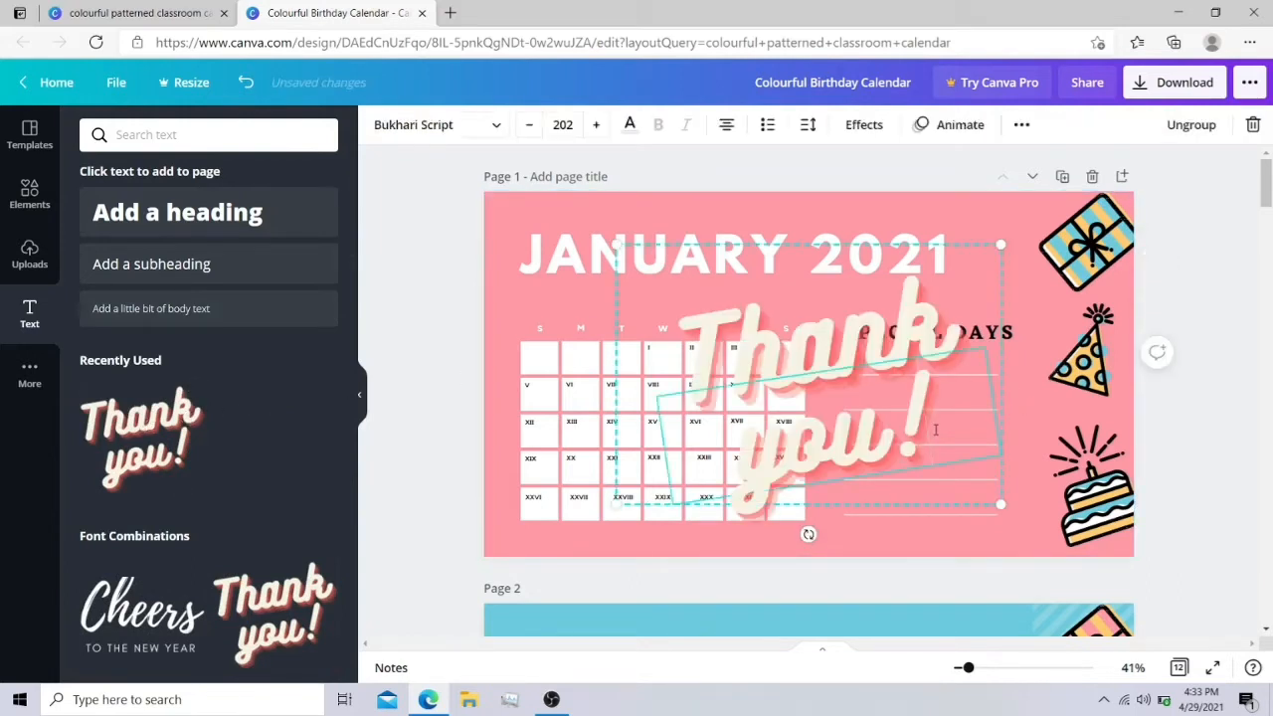
key(BackSpace)
key(BackSpace)
key(BackSpace)
key(BackSpace)
click(950, 308)
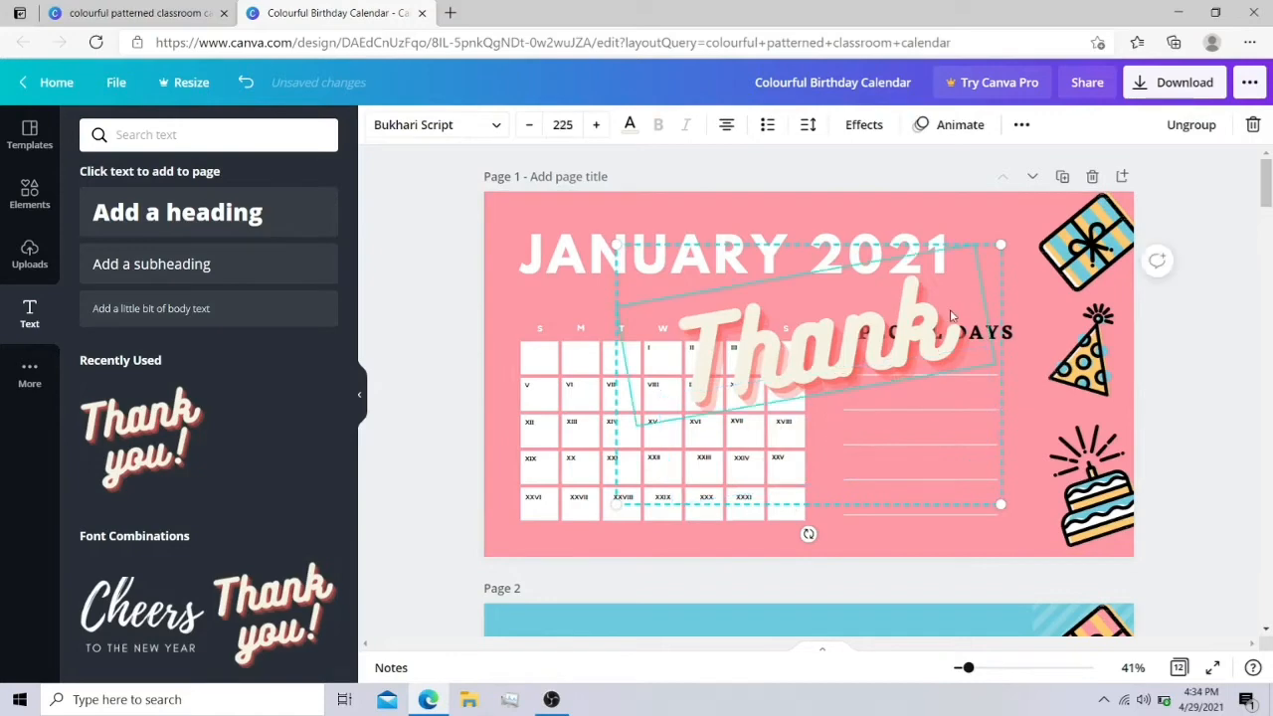
key(BackSpace)
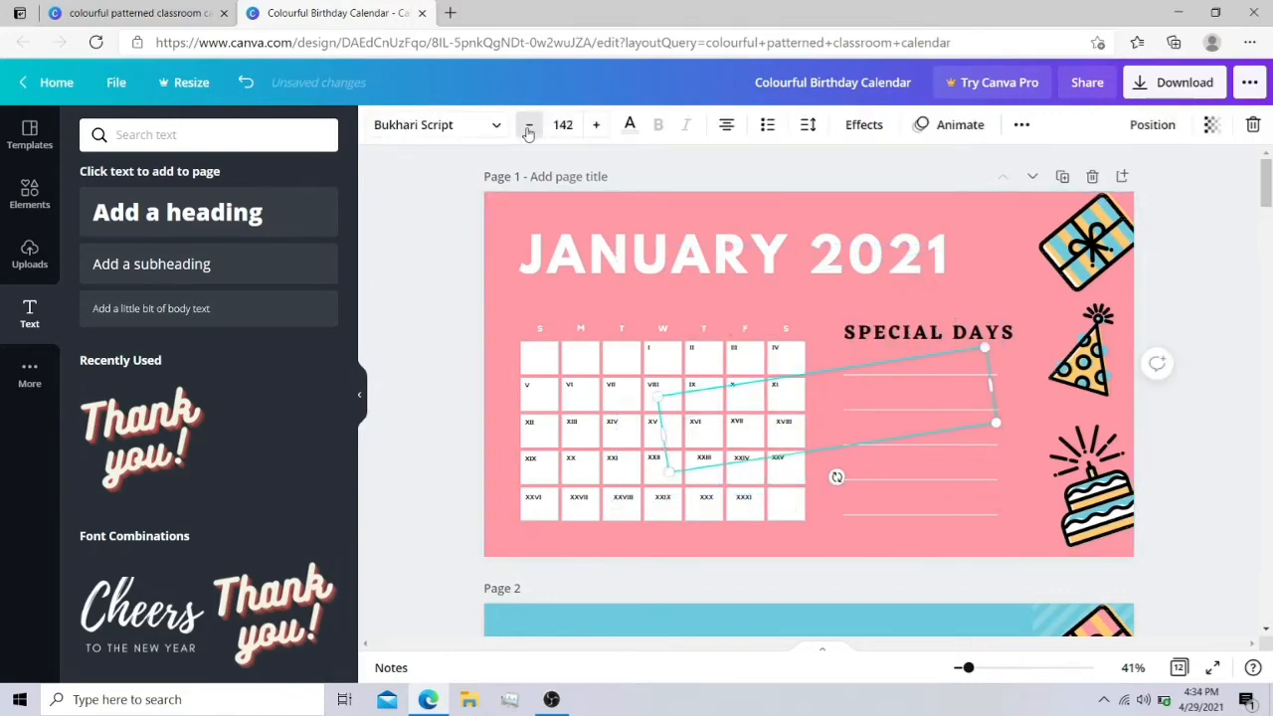
- Enter "1 January" in the remaining Bukhari Script text box and set its font size to 24
text(1 January)
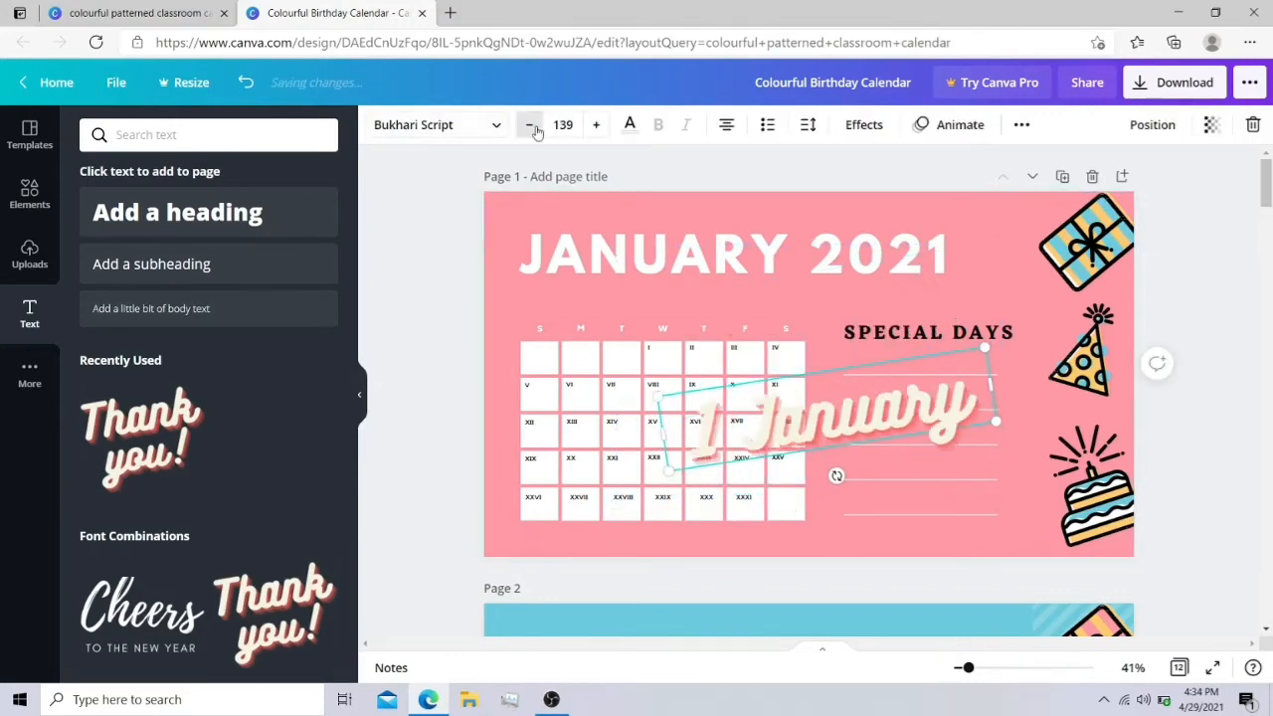
click(563, 124)
scroll(597, 328, down, 2)
click(587, 334)
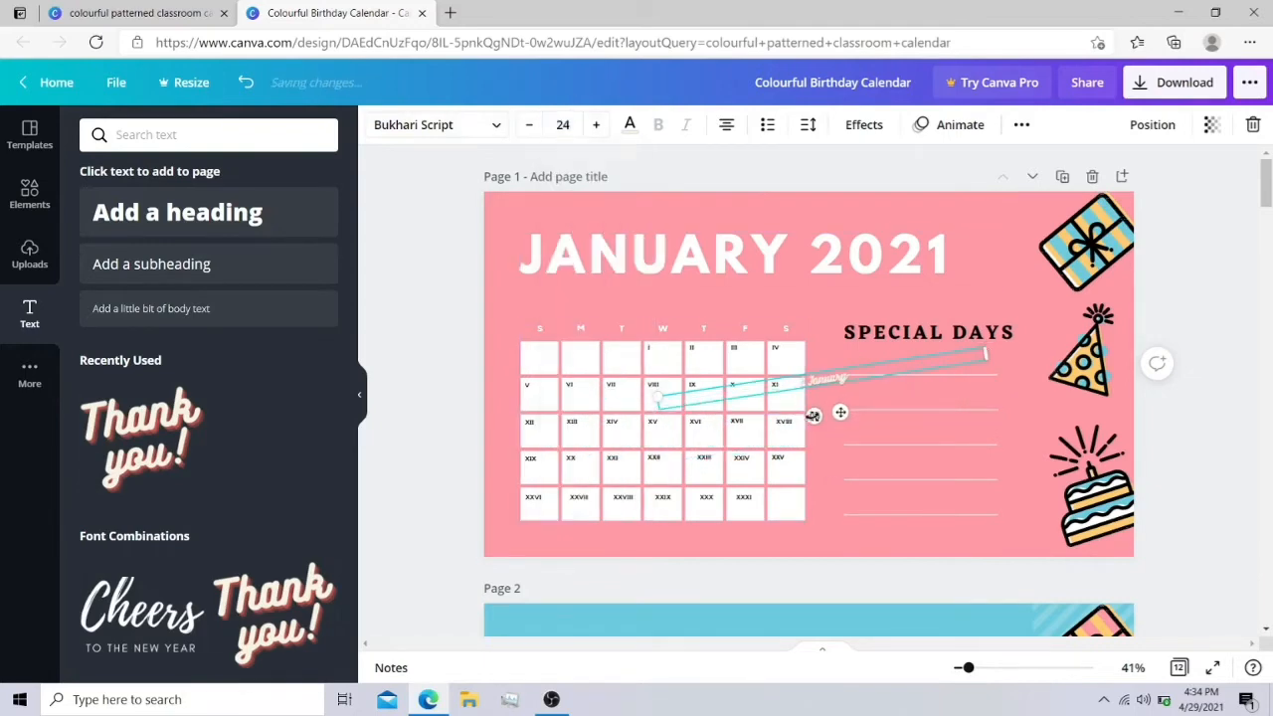
- Rotate the "1 January" text to horizontal, colour it violet and place it on the first line under SPECIAL DAYS
drag(816, 423, 809, 415)
click(630, 125)
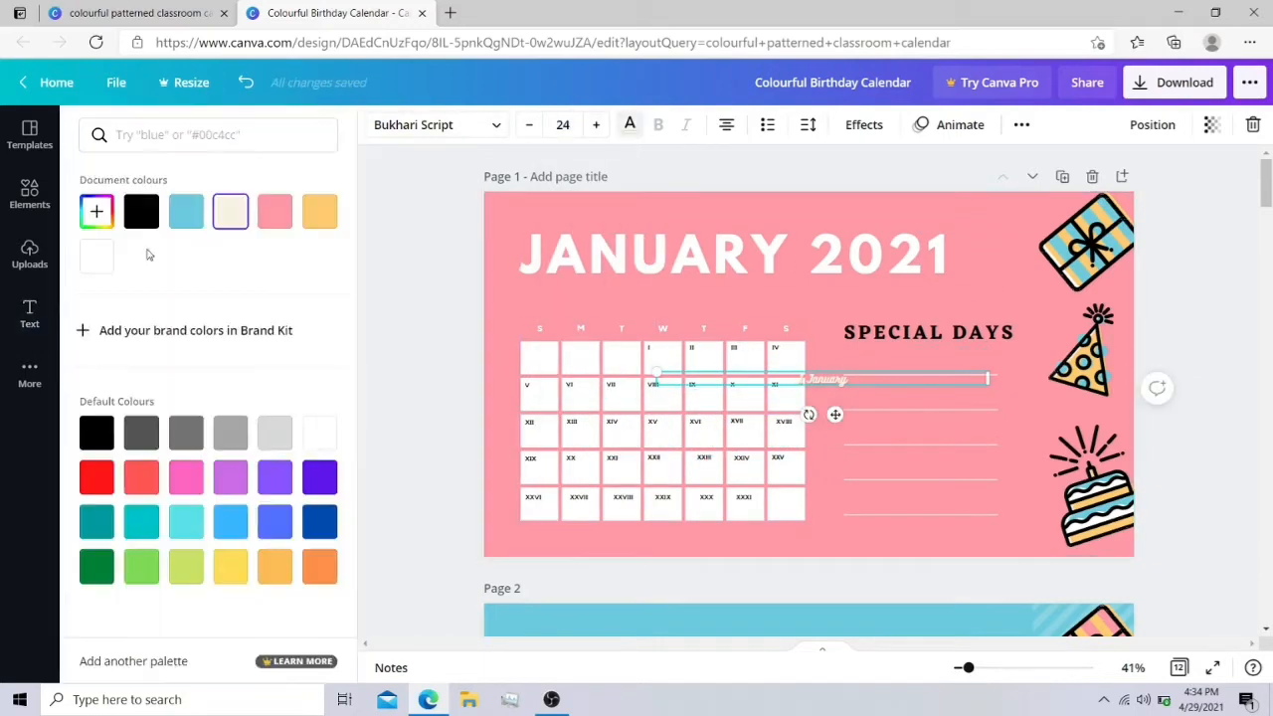
drag(839, 415, 881, 401)
- Enter "GLOBAL FAMILY DAY" in the Barlow Condensed text box, widen the box and scale it down to font size 26.6
click(853, 332)
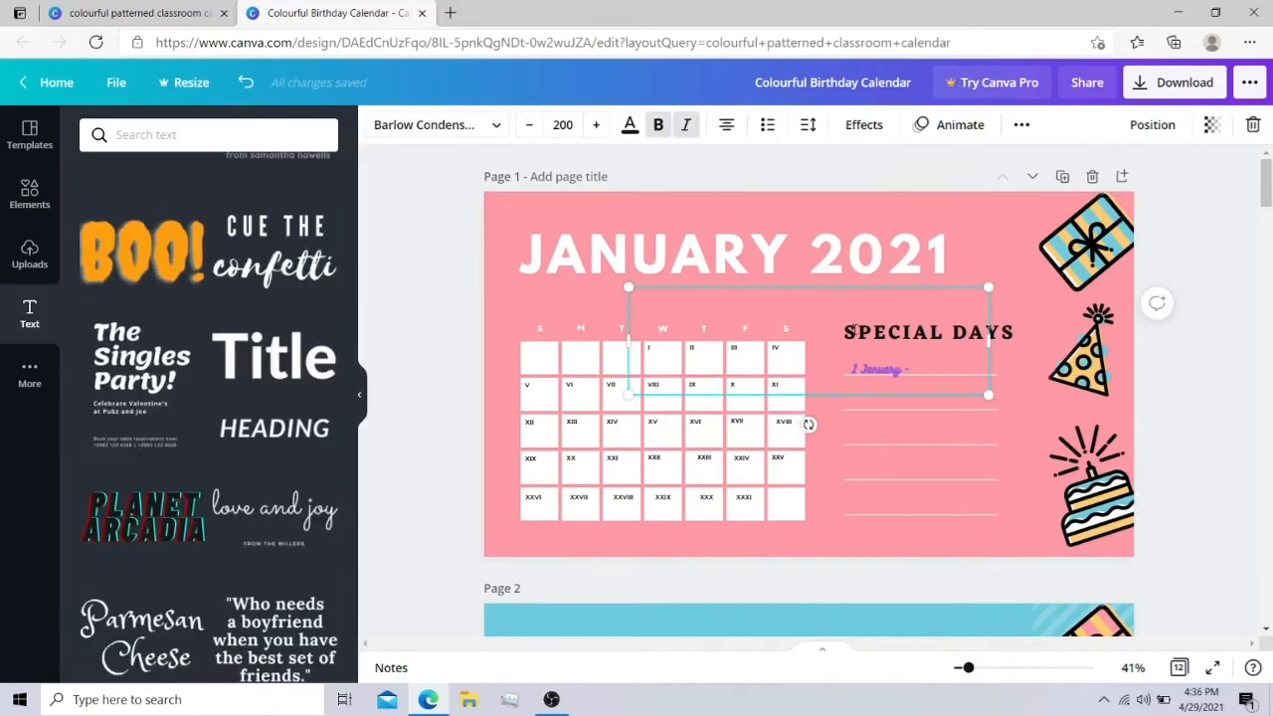
text(GLOBAL FAMILY DAY)
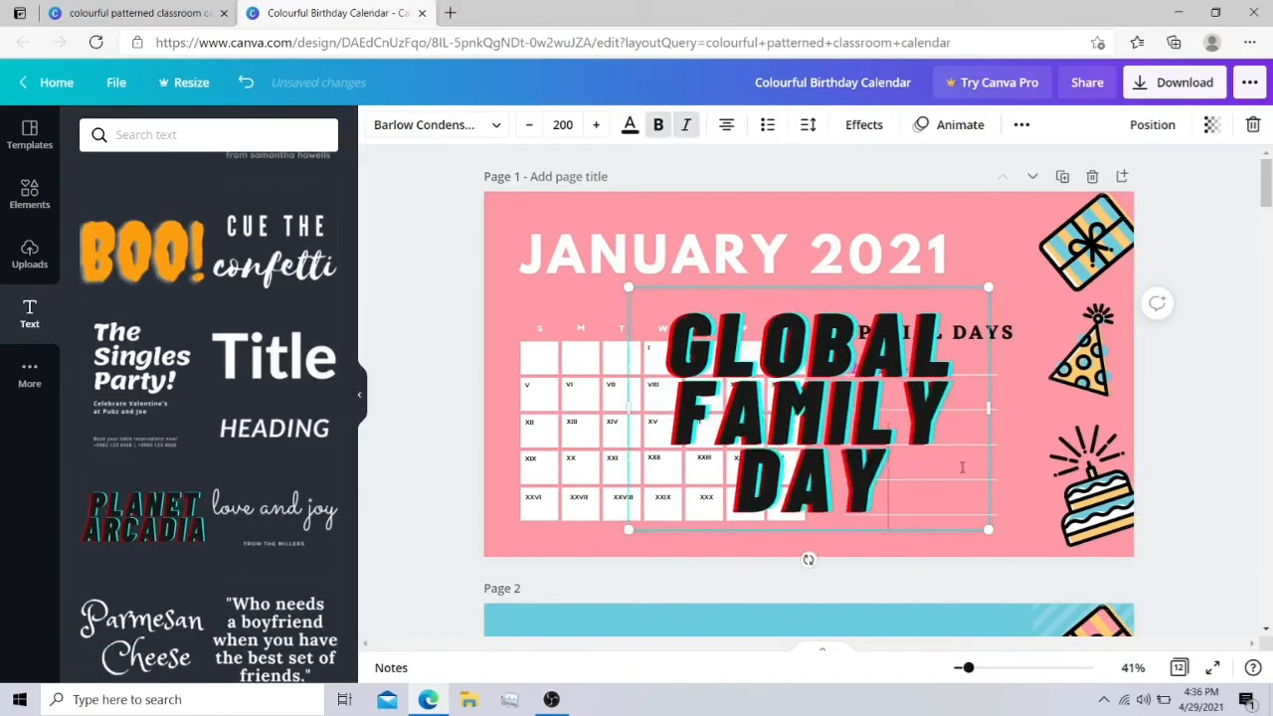
drag(991, 407, 1136, 408)
drag(630, 374, 525, 369)
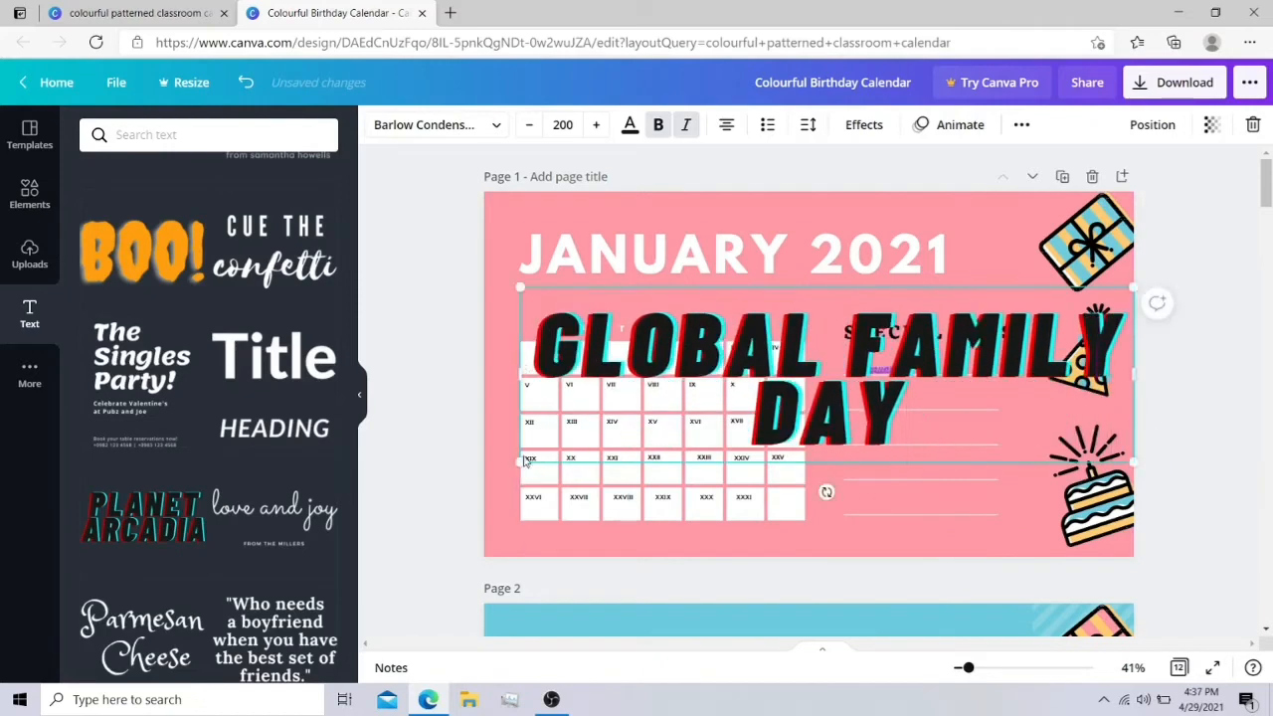
drag(522, 462, 1015, 290)
- Colour the GLOBAL FAMILY DAY text deep violet and place it beside "1 January" on the first SPECIAL DAYS line
click(629, 124)
click(320, 479)
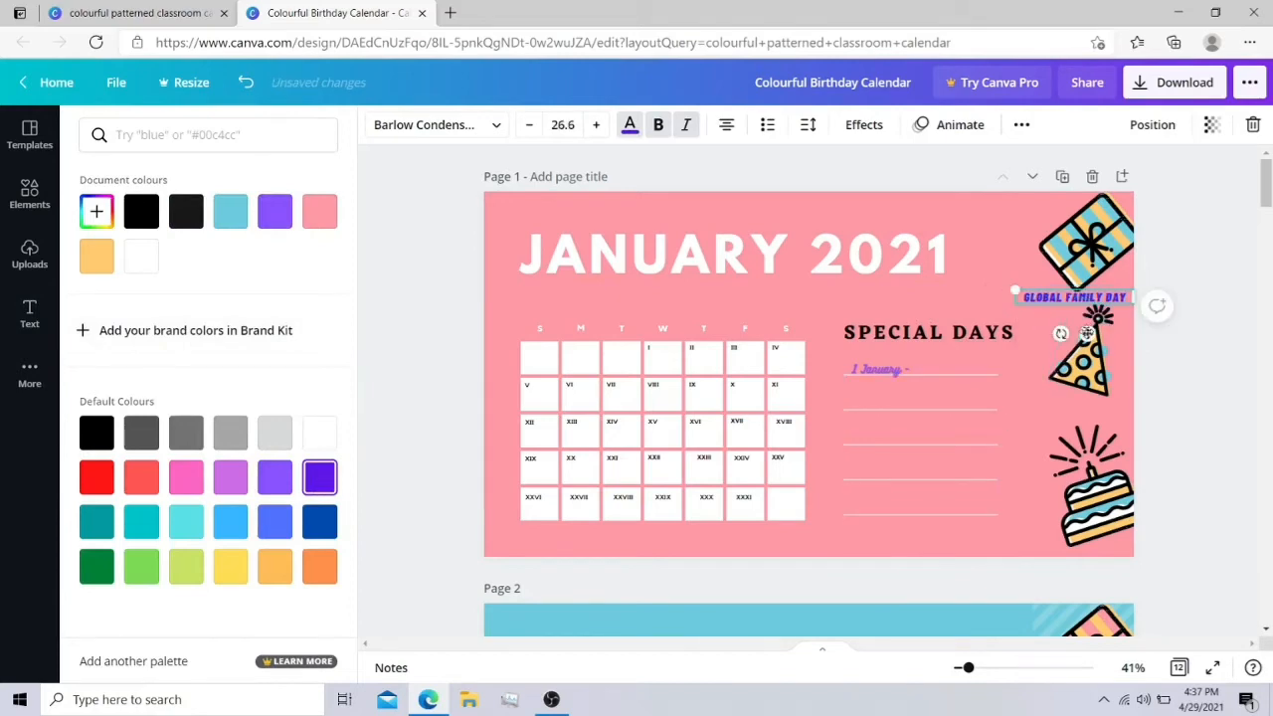
drag(1087, 333, 978, 404)
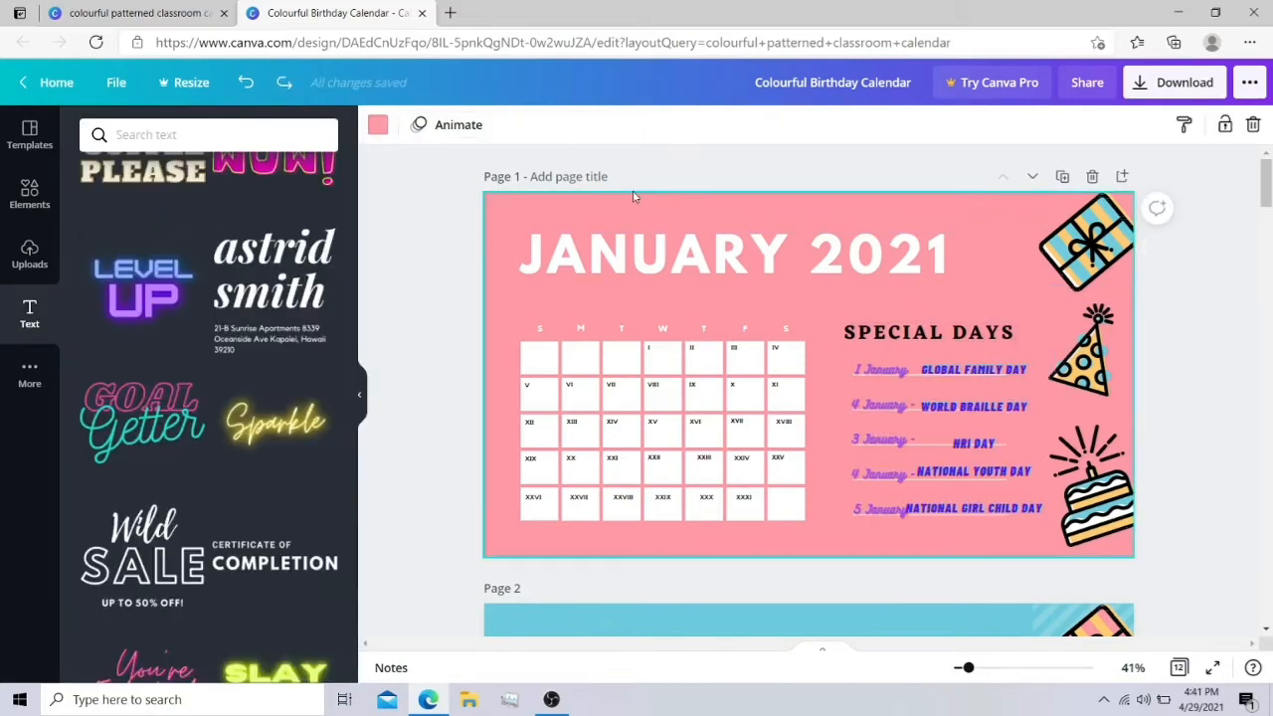
click(1091, 261)
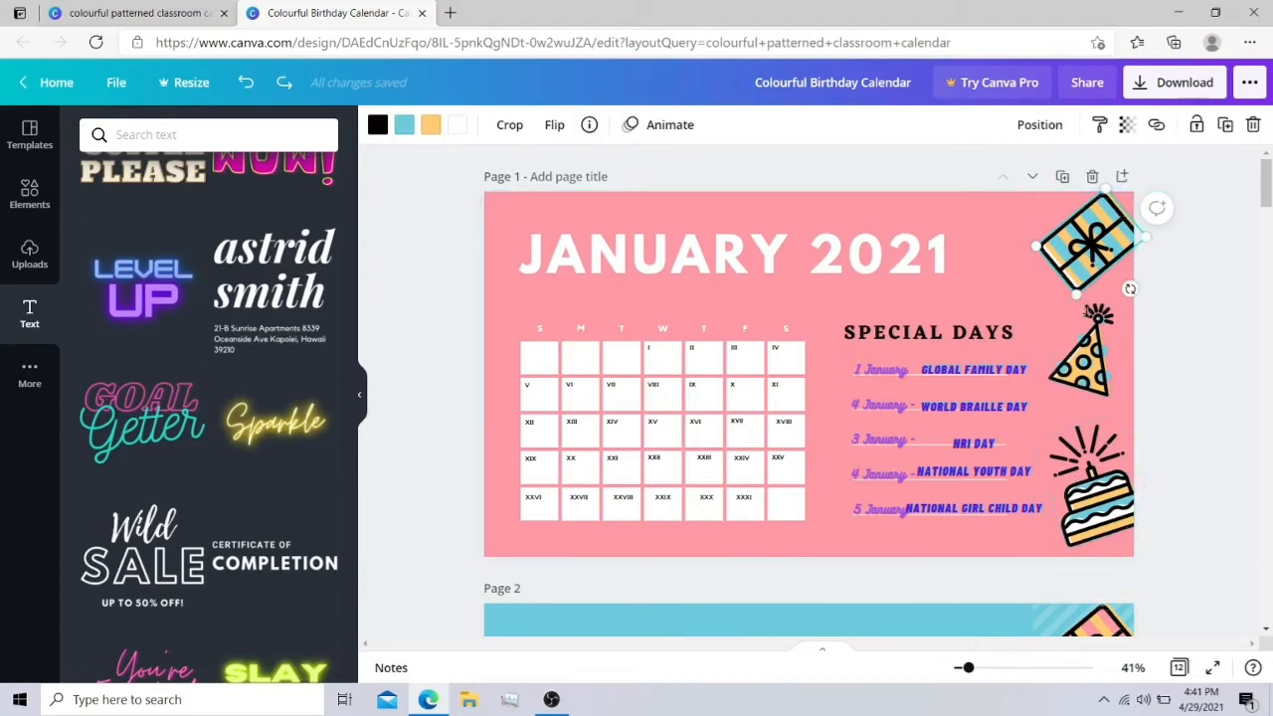
click(1010, 213)
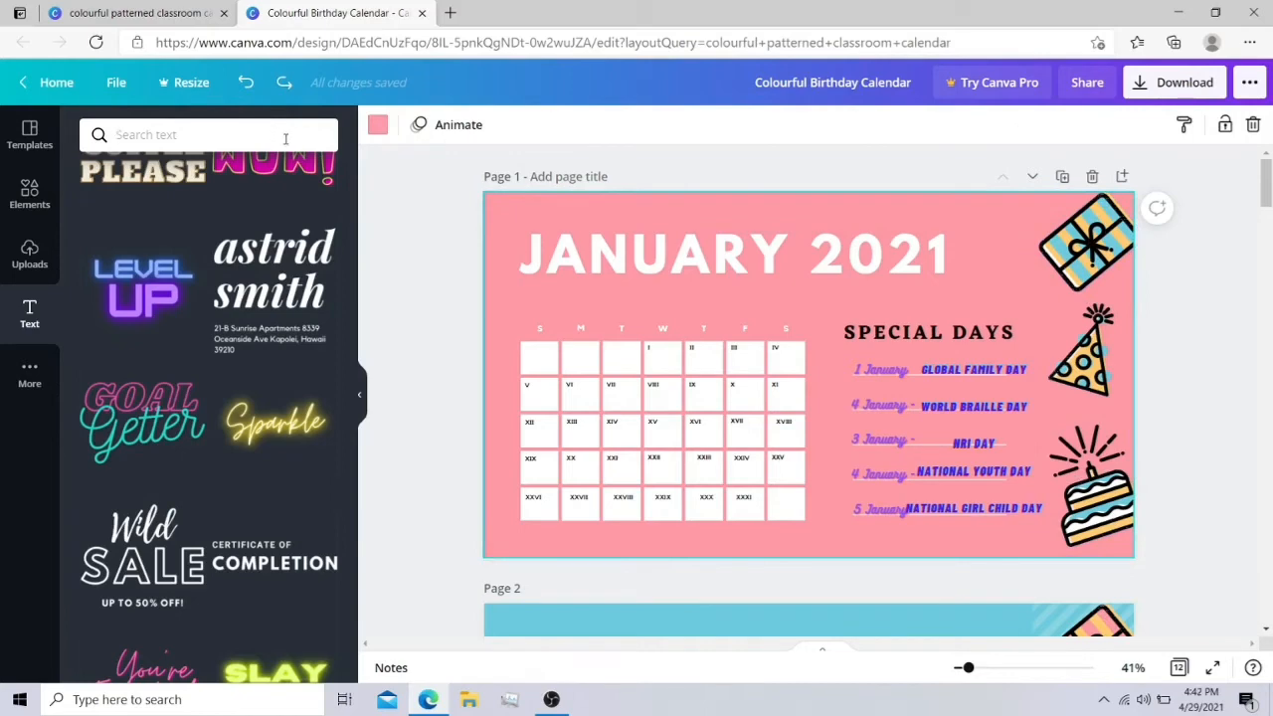
- Search the elements library for "snowflakes" and add the free white ornate snowflake to the January page
click(30, 192)
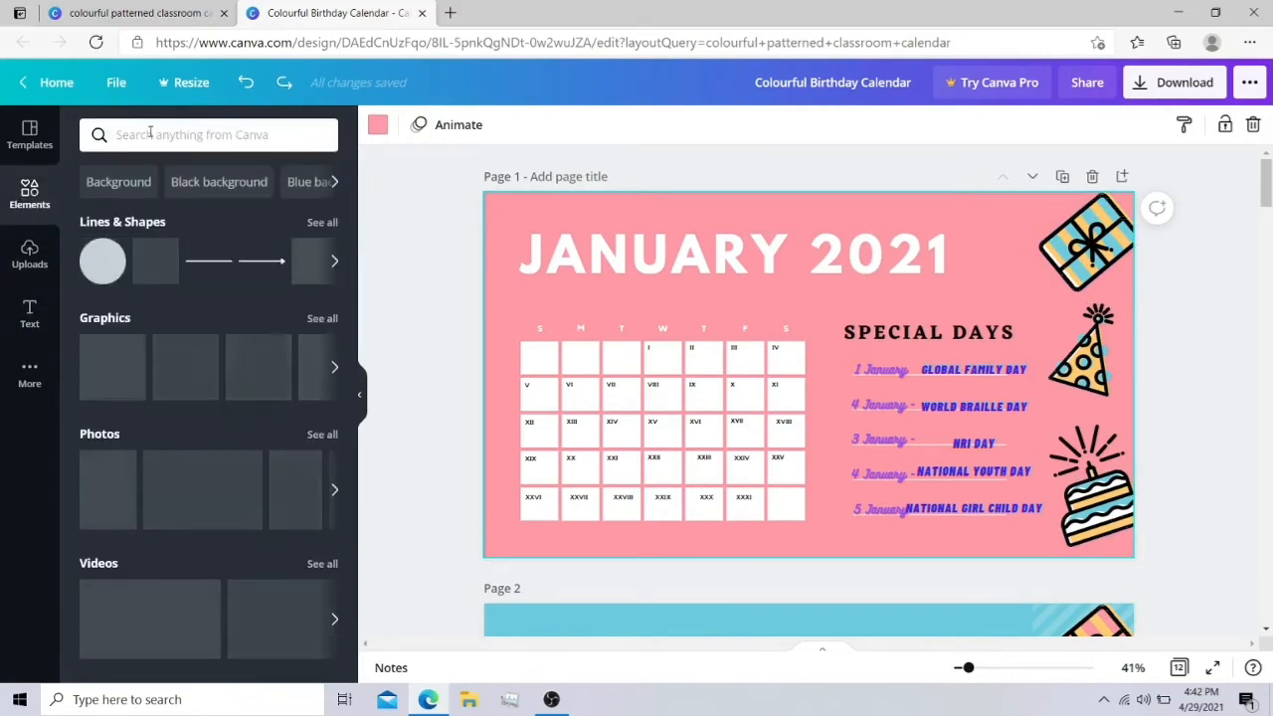
click(150, 134)
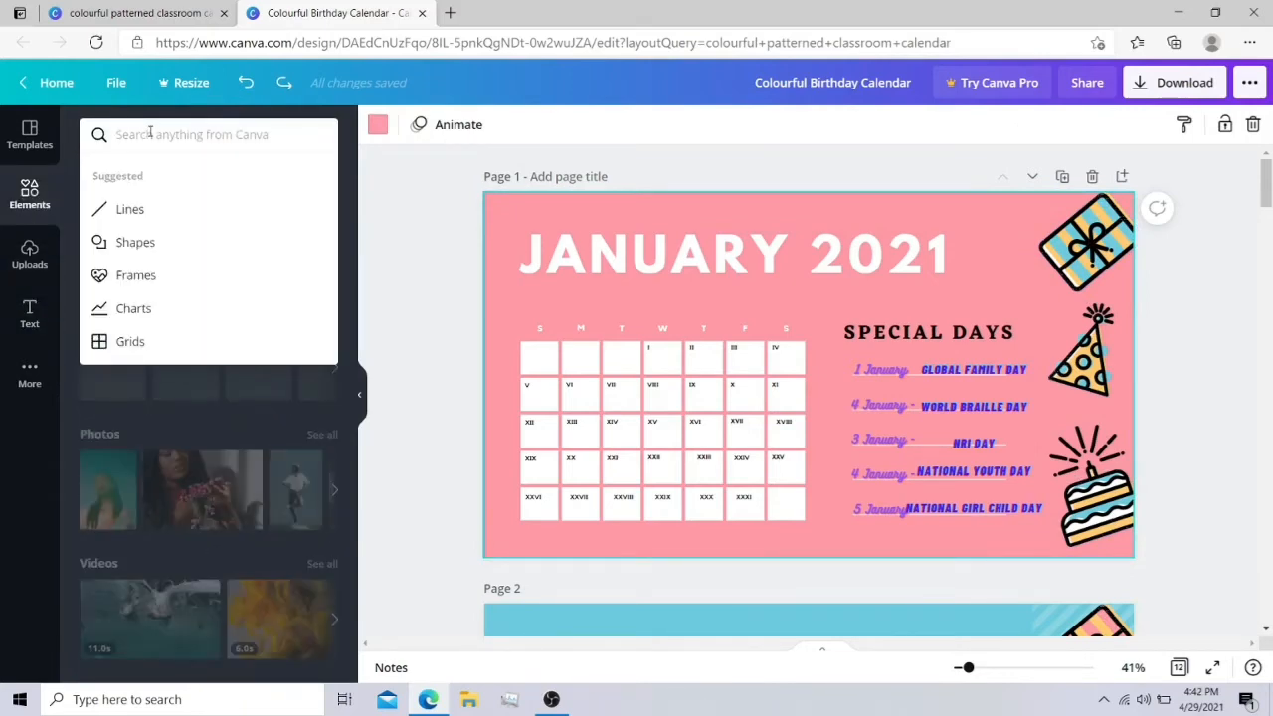
text(sno)
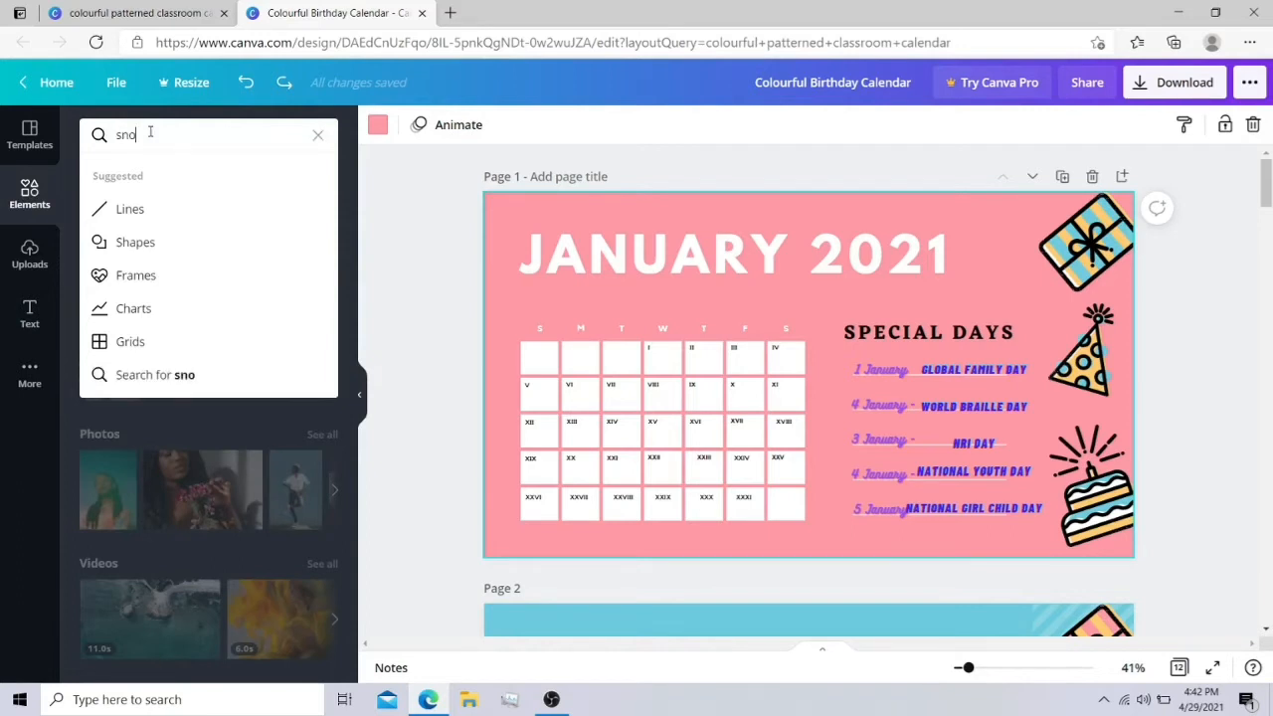
text(wflakes)
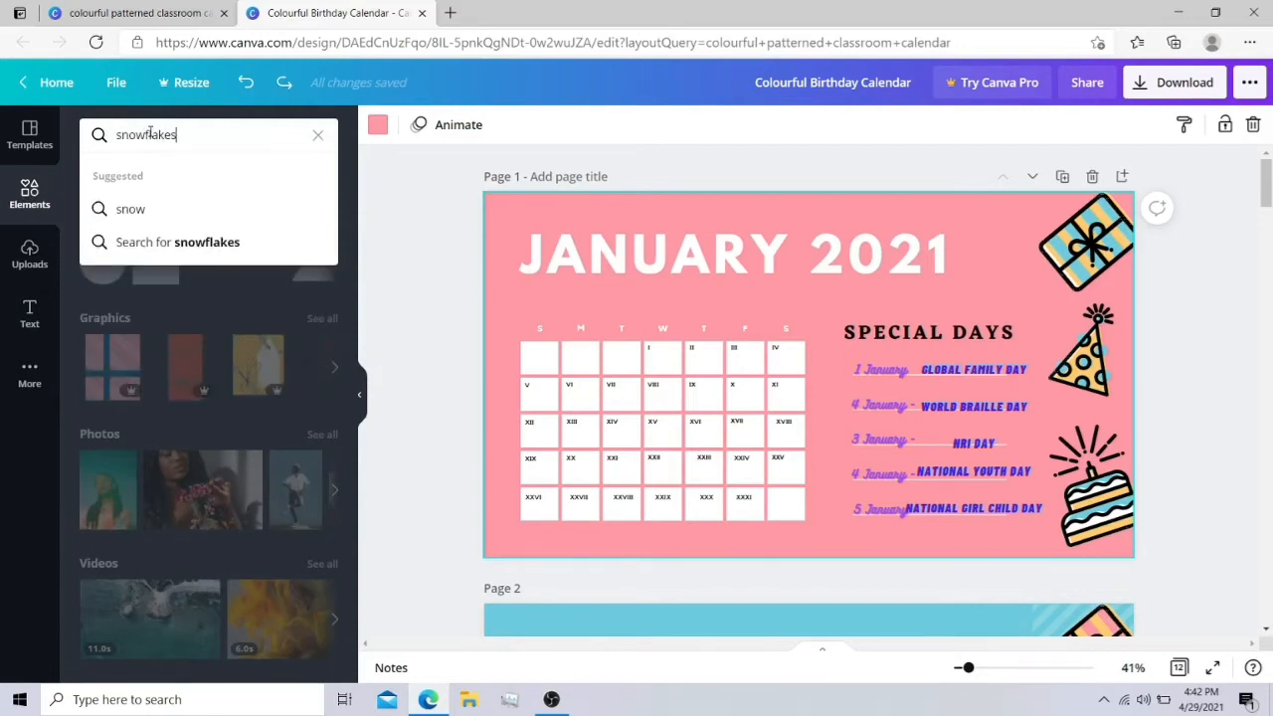
key(Return)
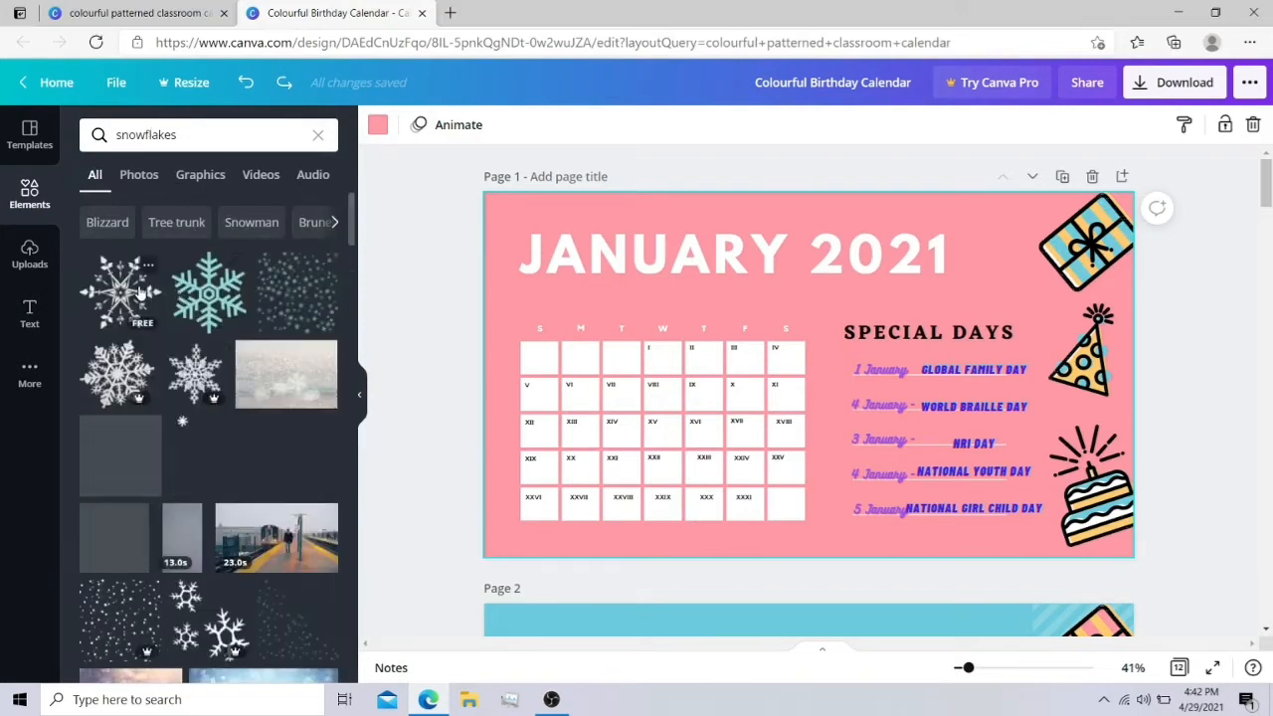
click(139, 290)
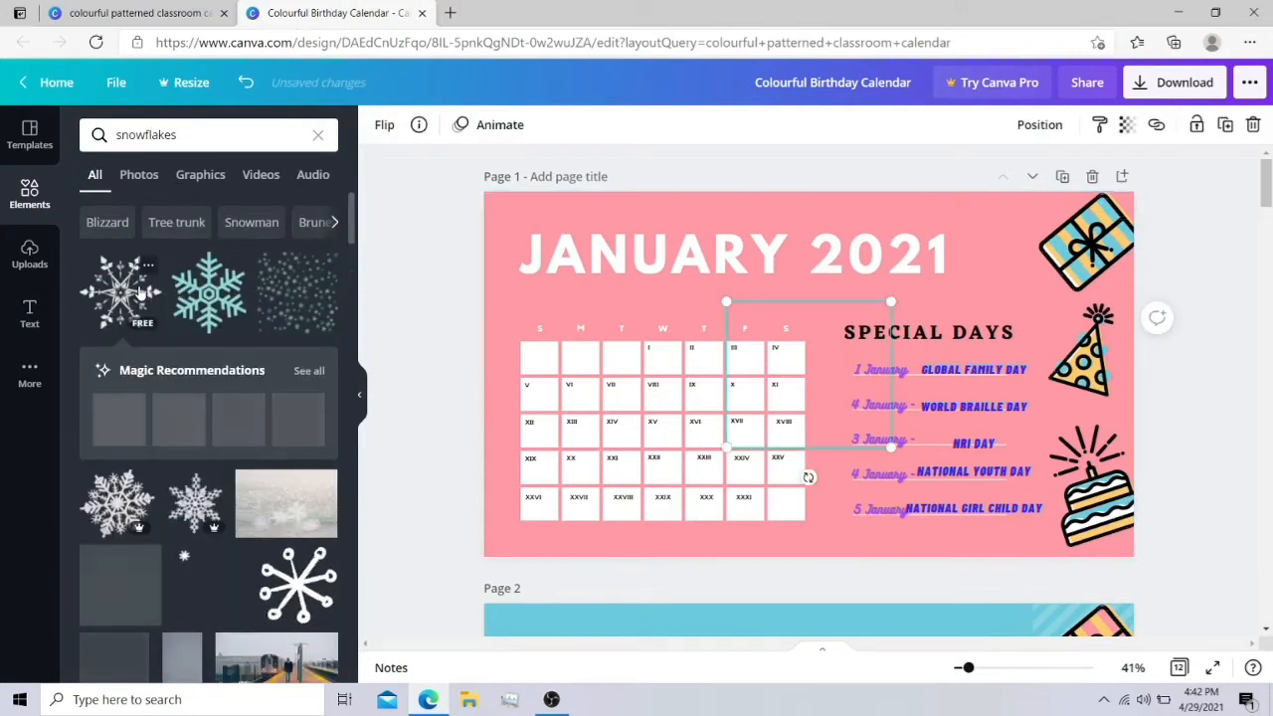
- Place the animated white snowflakes graphic over the start of the JANUARY 2021 title and the calendar grid
drag(754, 235, 680, 211)
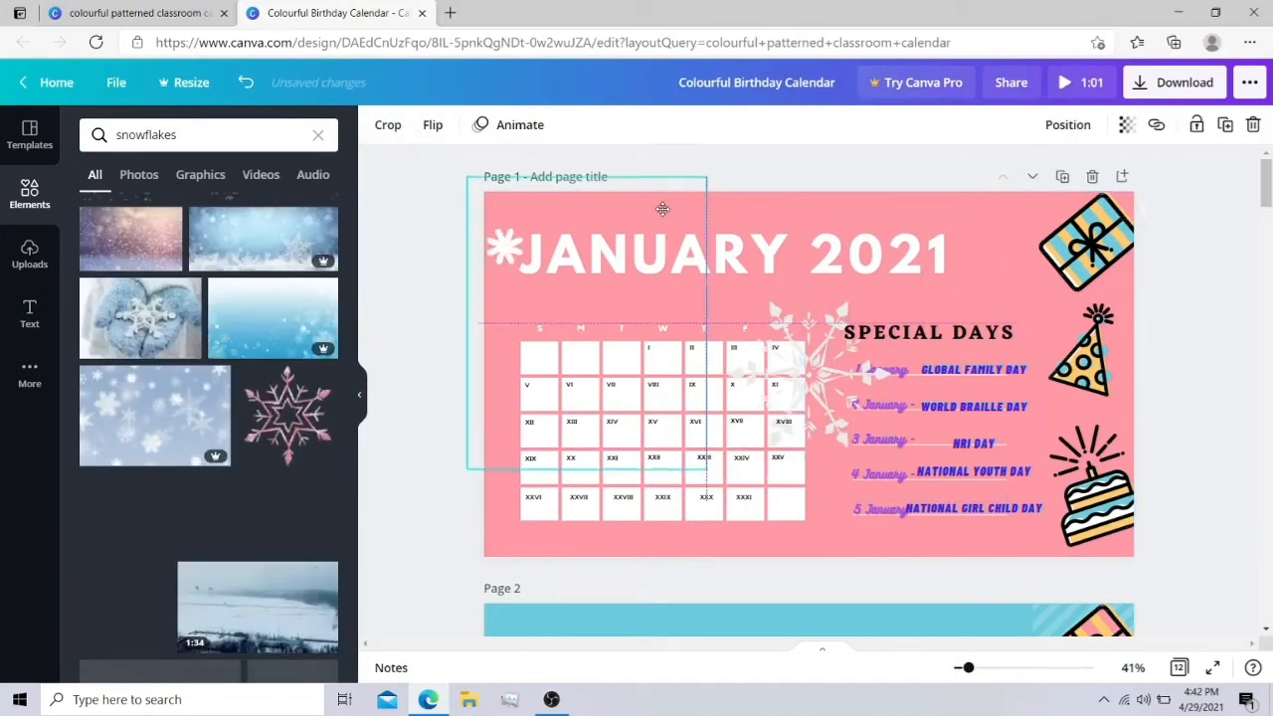
double_click(655, 224)
click(762, 167)
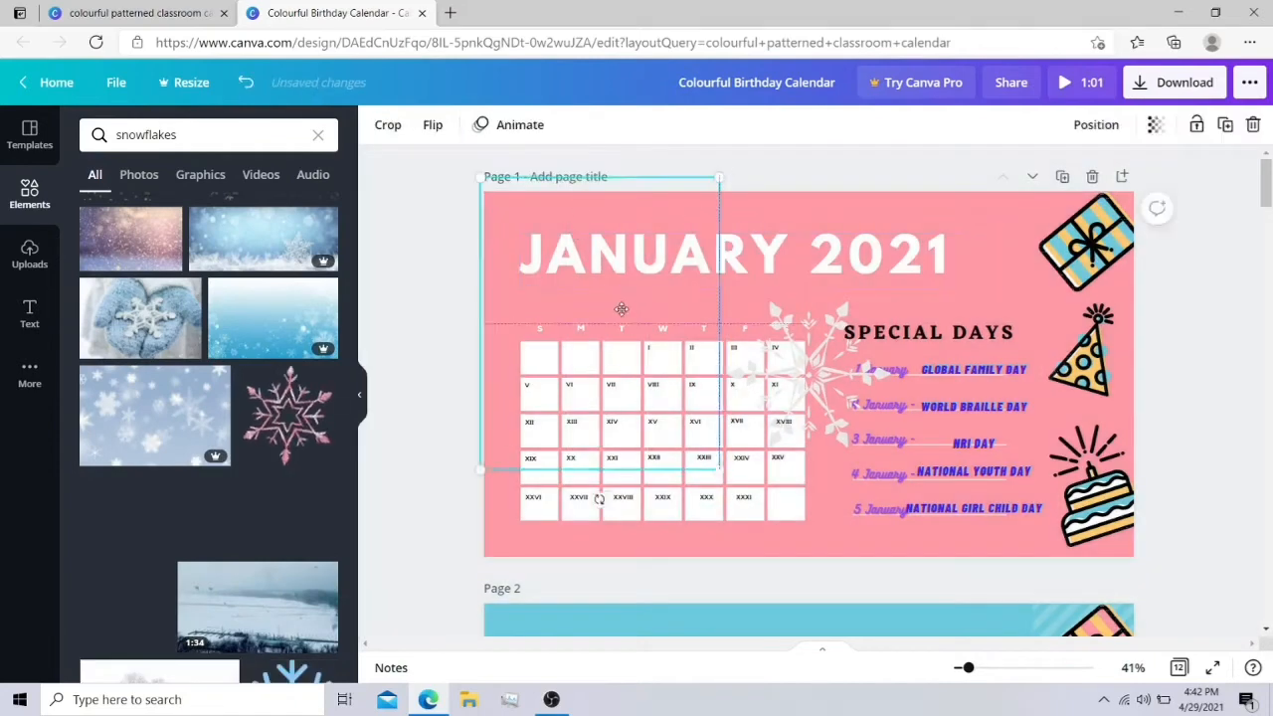
drag(724, 484, 664, 404)
- Delete the gift graphic and place the large white snowflake in the upper right corner of the January page
click(818, 372)
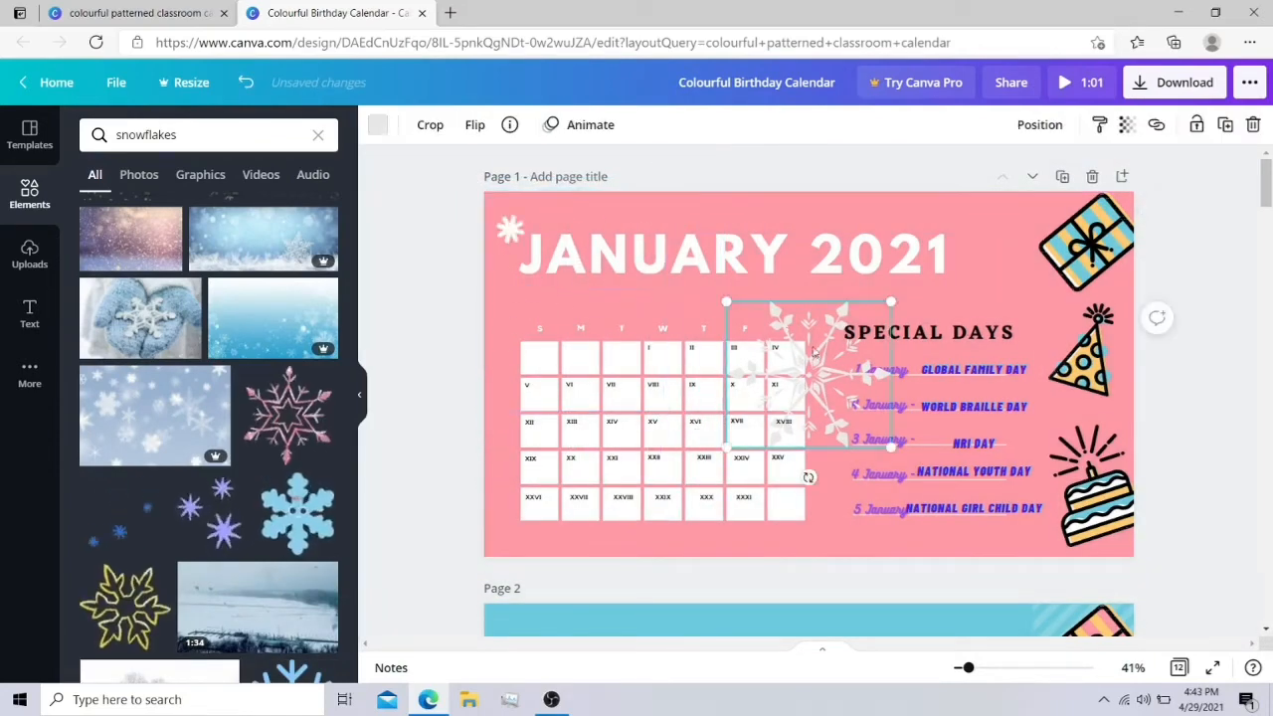
click(1088, 241)
click(1253, 124)
click(856, 361)
drag(857, 360, 1162, 208)
- Paste copies of the corner snowflake and spread them out across the title and SPECIAL DAYS heading
scroll(308, 473, down, 10)
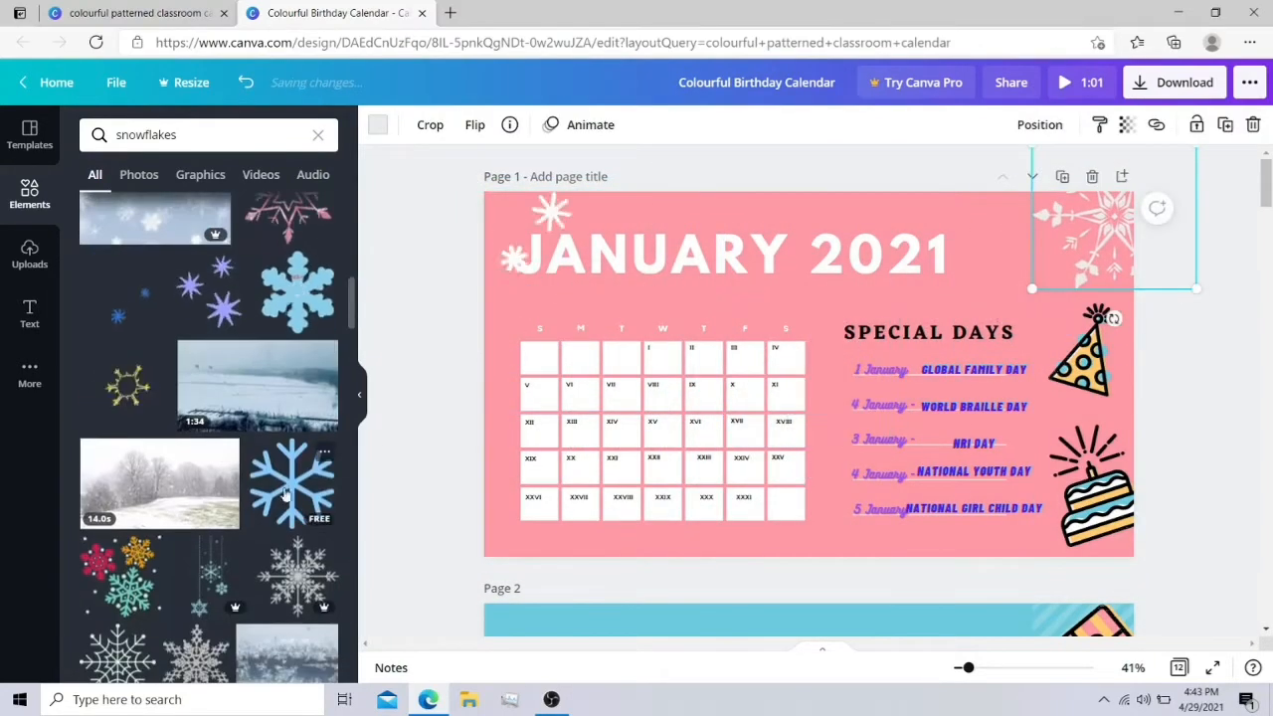
scroll(308, 473, down, 5)
right_click(886, 236)
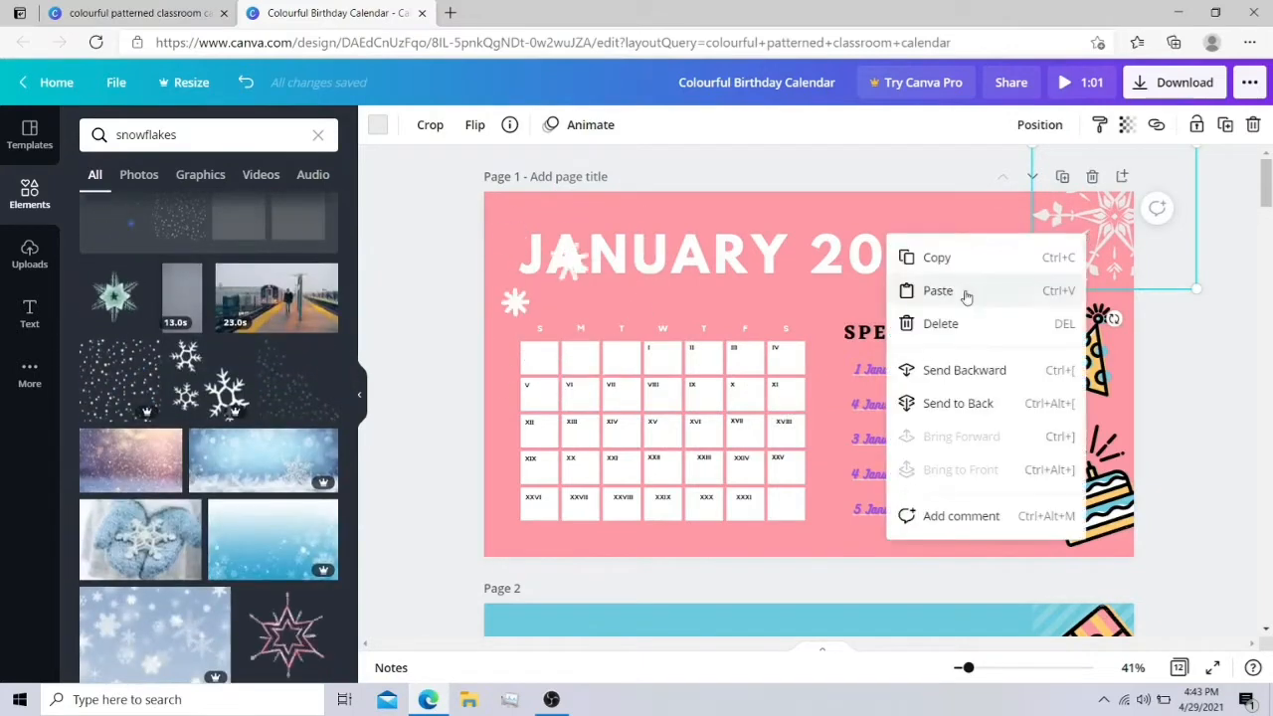
click(966, 293)
click(935, 311)
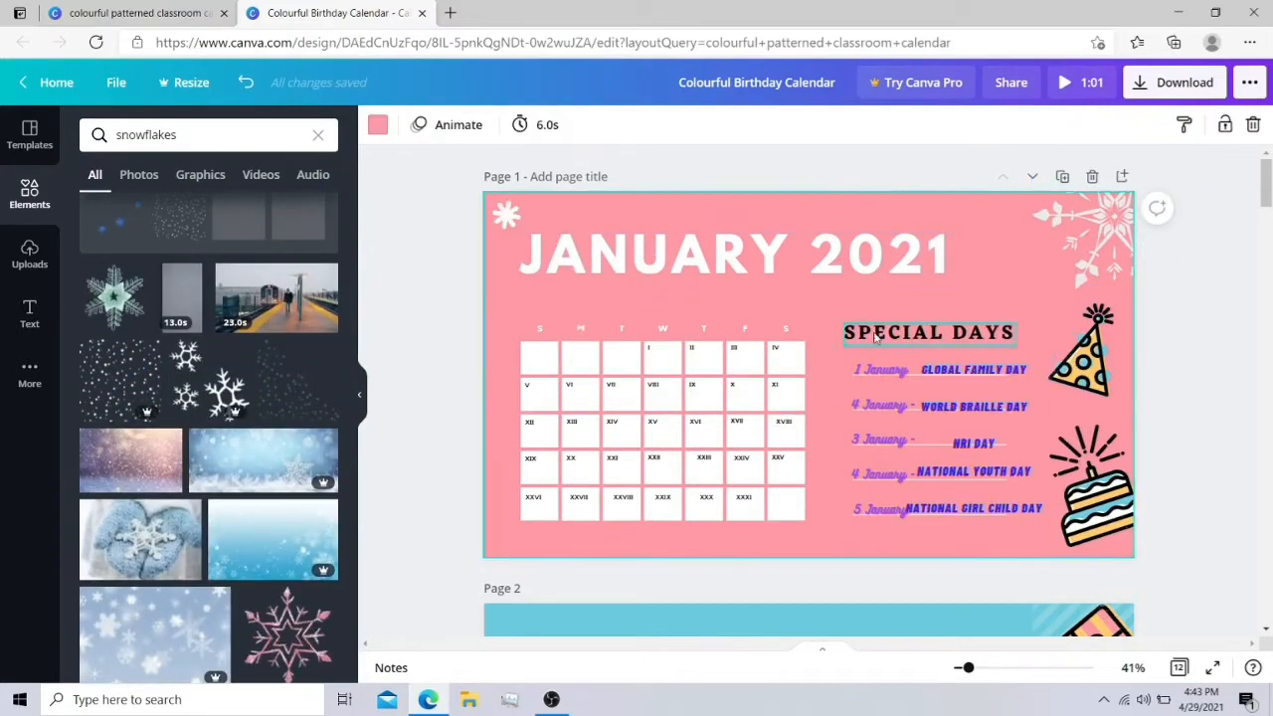
click(1095, 239)
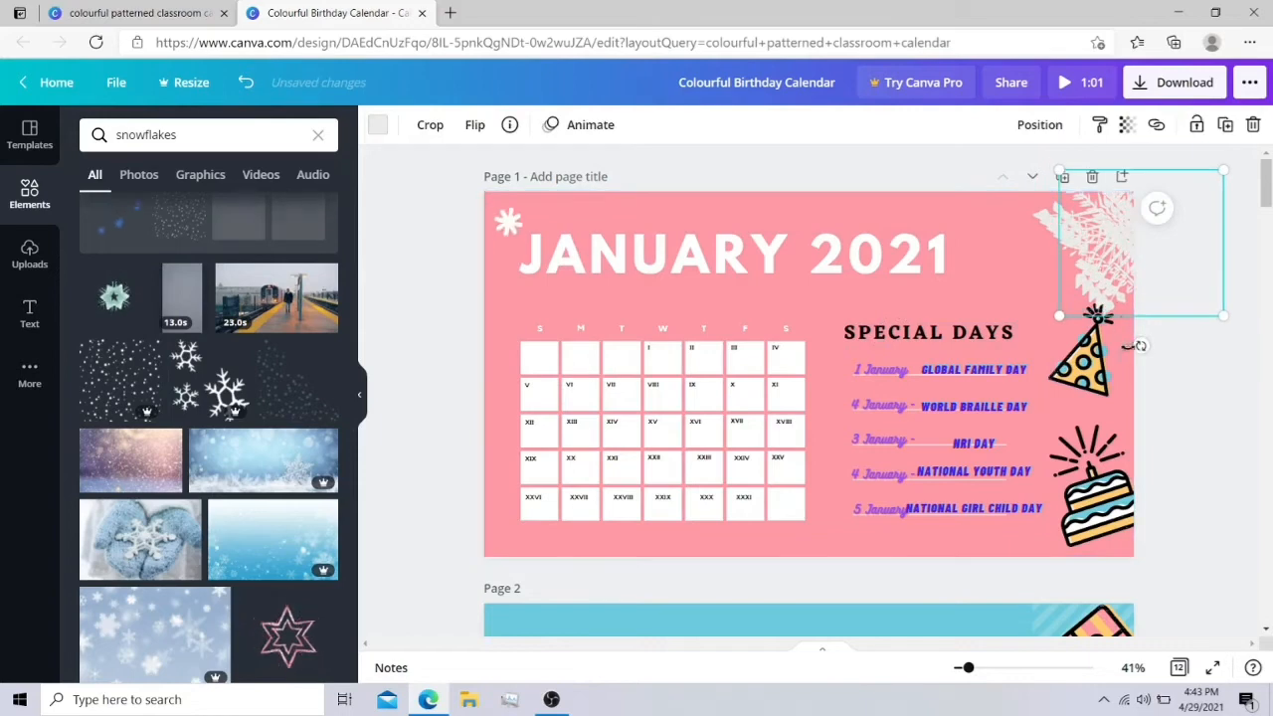
drag(1112, 286, 780, 304)
drag(1098, 269, 926, 312)
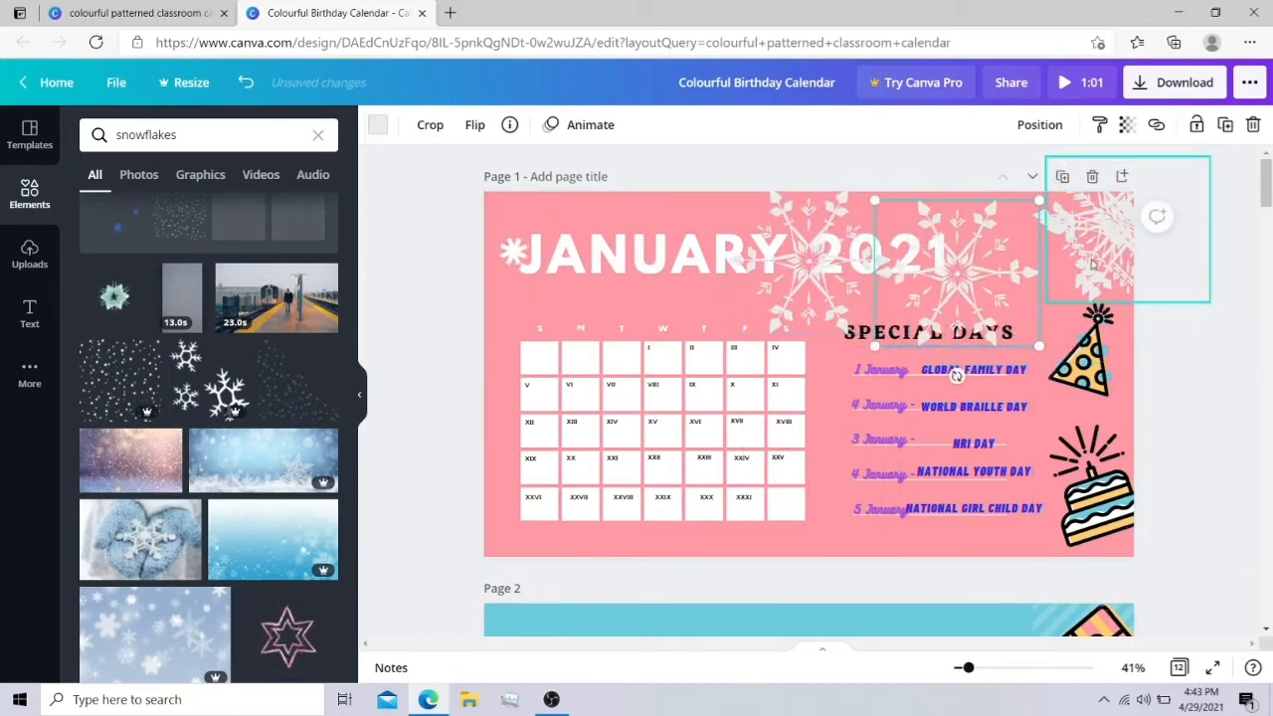
drag(1094, 251, 816, 310)
- Delete the party hat and birthday cake graphics from the January page
click(1106, 386)
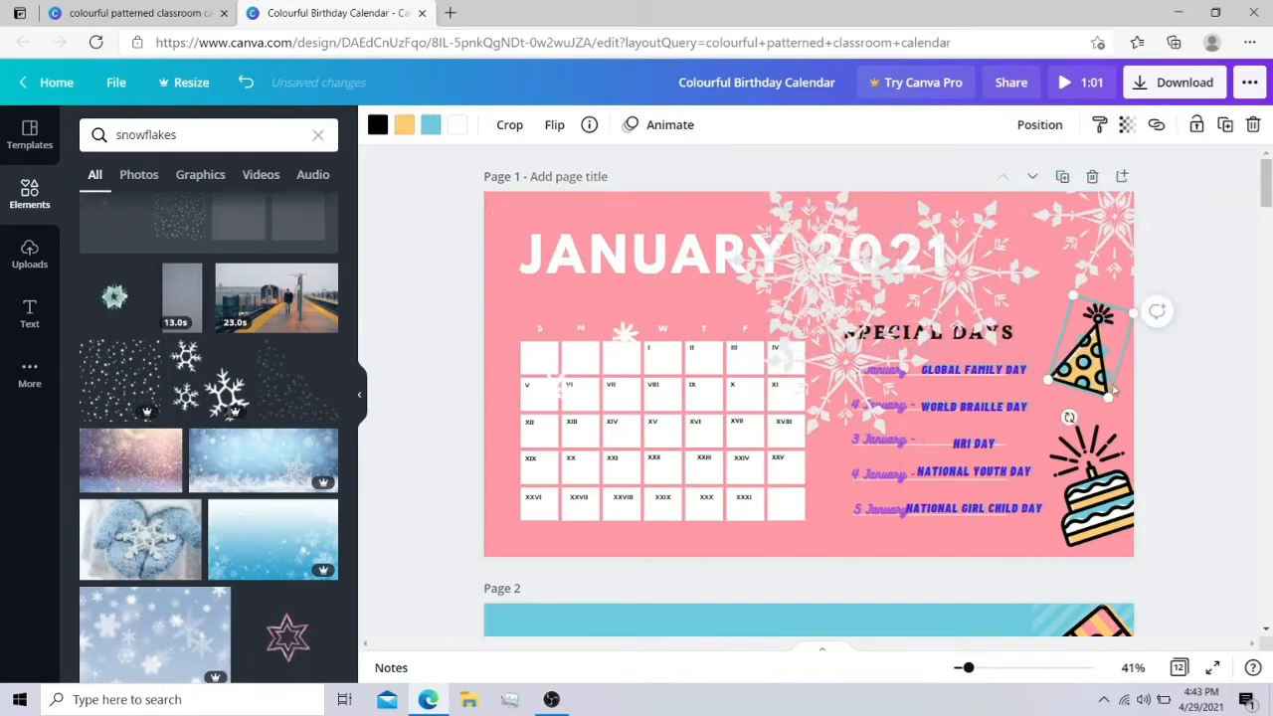
click(1253, 127)
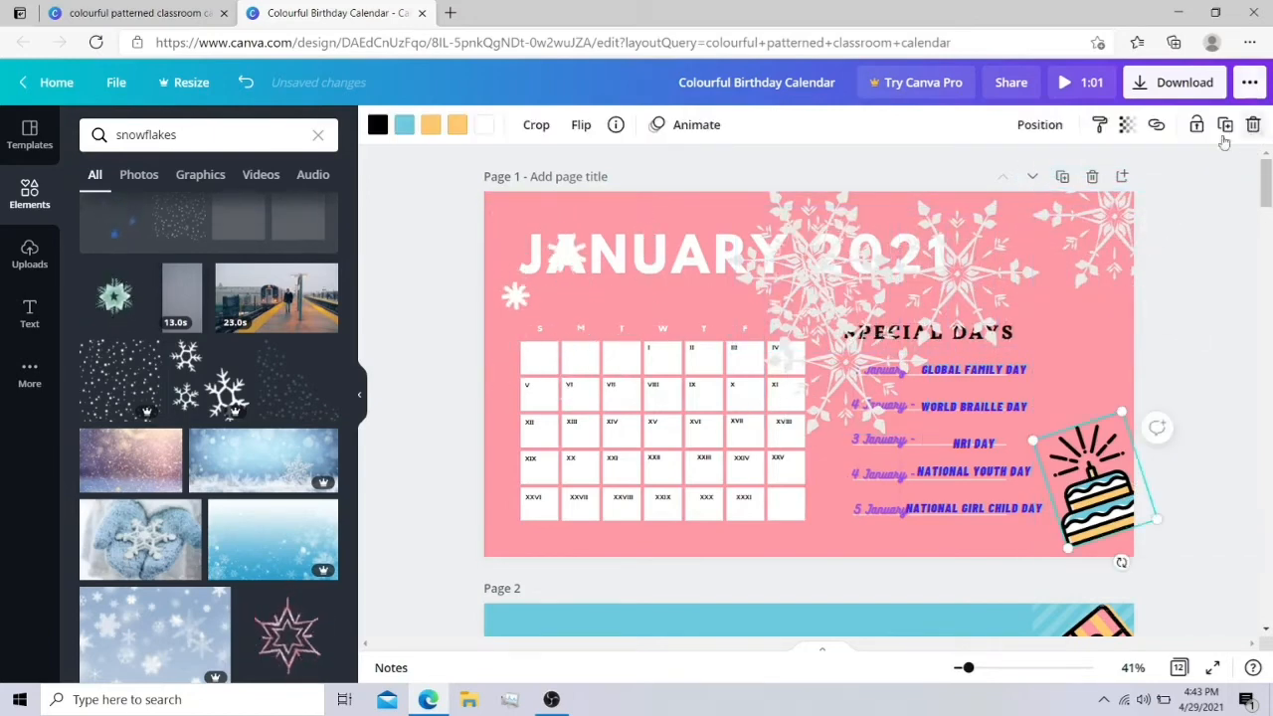
click(1253, 124)
- Place snowflake copies in the lower right and lower left page corners and delete the surplus copies
drag(975, 268, 1107, 542)
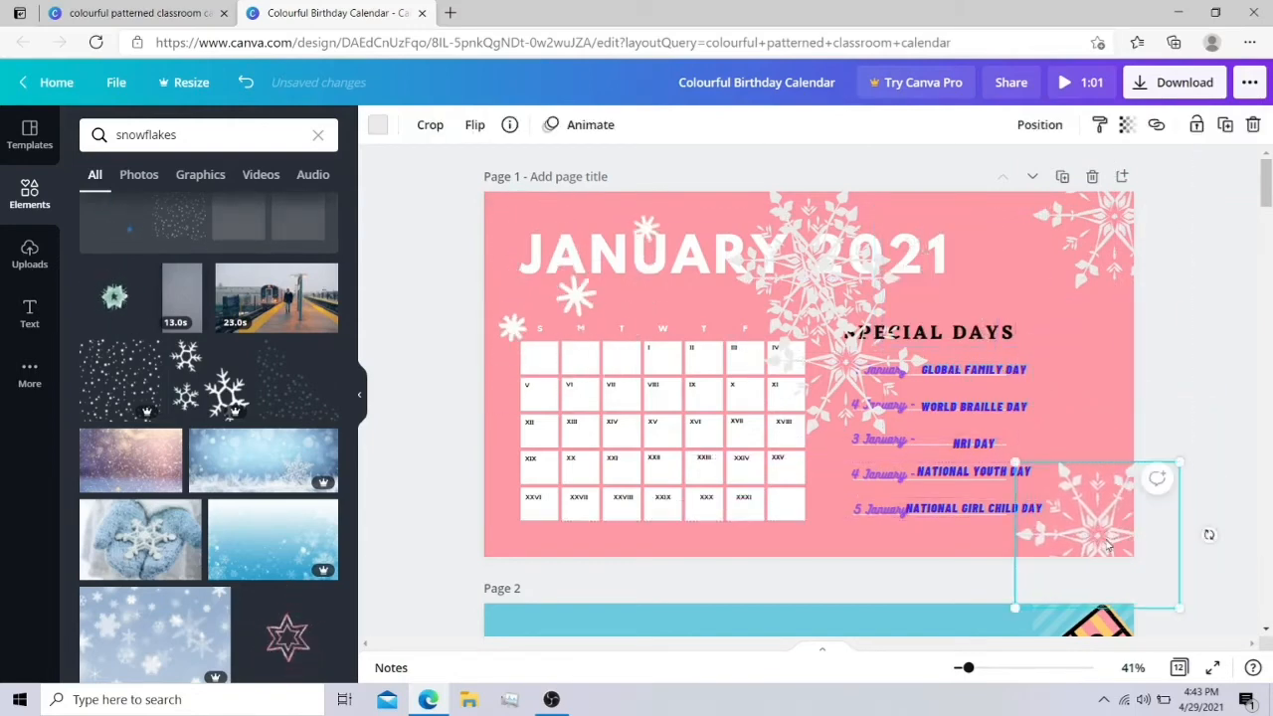
drag(843, 233, 553, 536)
drag(821, 278, 881, 204)
drag(848, 364, 807, 551)
key(Delete)
- Replace the snowflake search in the elements library with a search for "Snowman"
scroll(172, 370, down, 2)
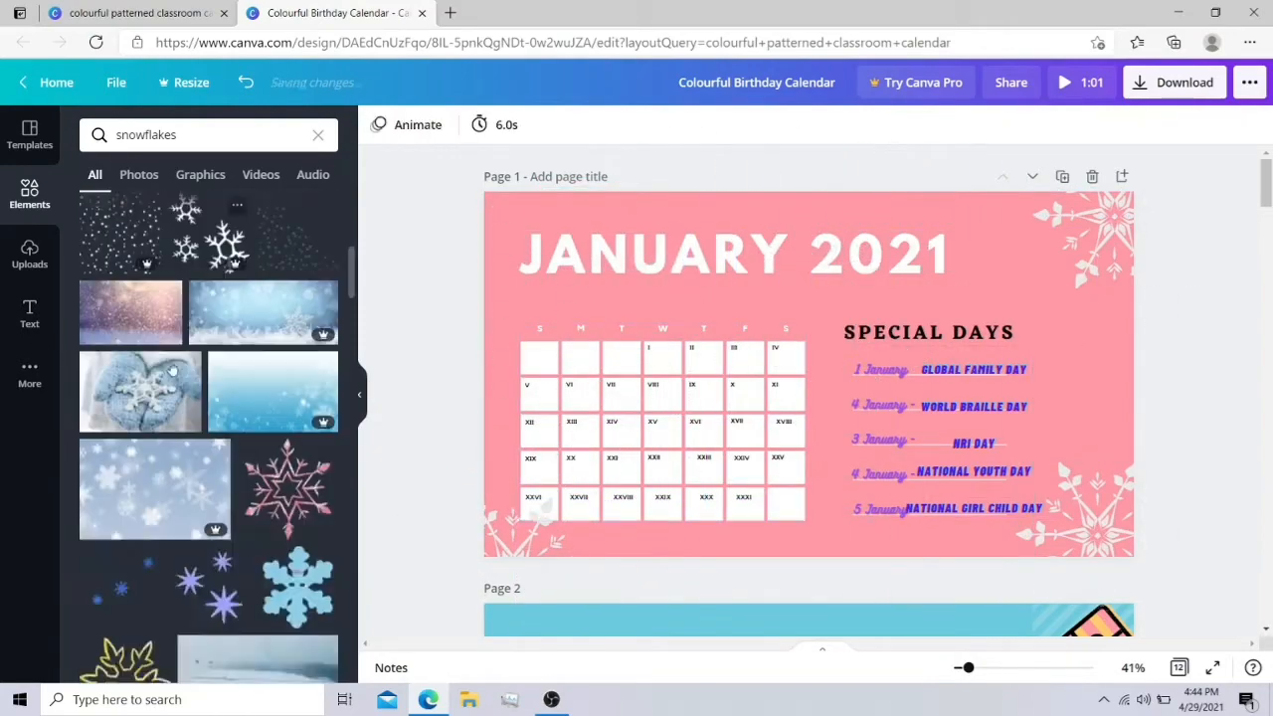
scroll(172, 371, down, 15)
drag(181, 135, 86, 10)
text(snow)
key(Return)
click(85, 222)
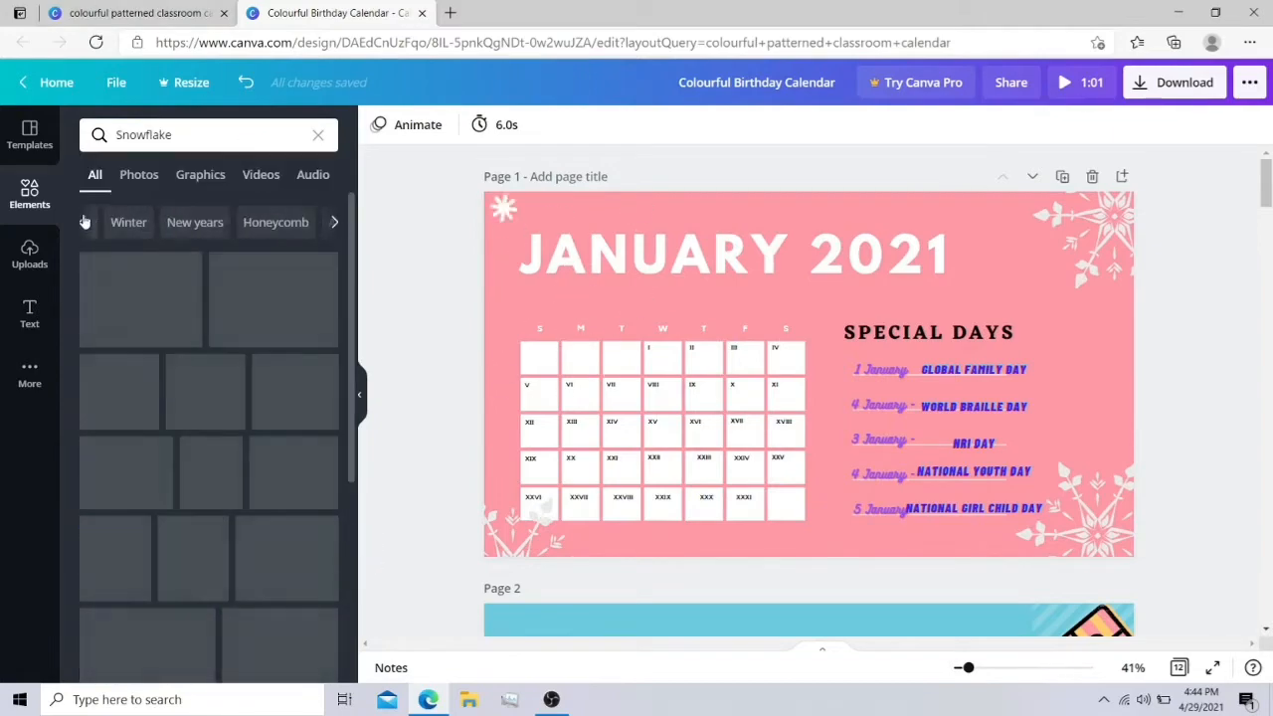
click(85, 222)
- Add the snowman with the black top hat and place it to the right of the SPECIAL DAYS list
drag(183, 258, 1073, 378)
scroll(234, 368, down, 10)
drag(1007, 451, 1051, 431)
click(1044, 450)
- Try the striped candy cane graphic, tilted at the lower right of the calendar grid, and delete it
scroll(243, 318, up, 10)
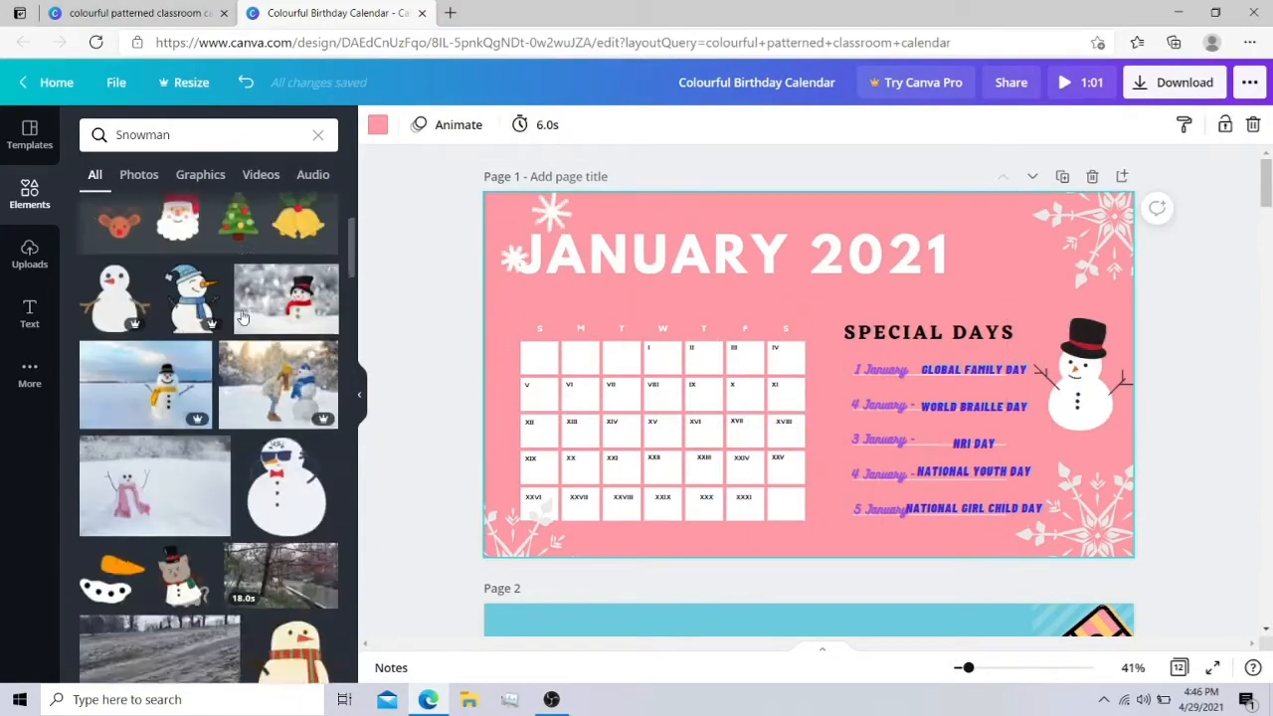
scroll(243, 318, down, 5)
click(126, 587)
drag(904, 519, 805, 585)
click(1156, 538)
drag(771, 468, 775, 467)
click(820, 523)
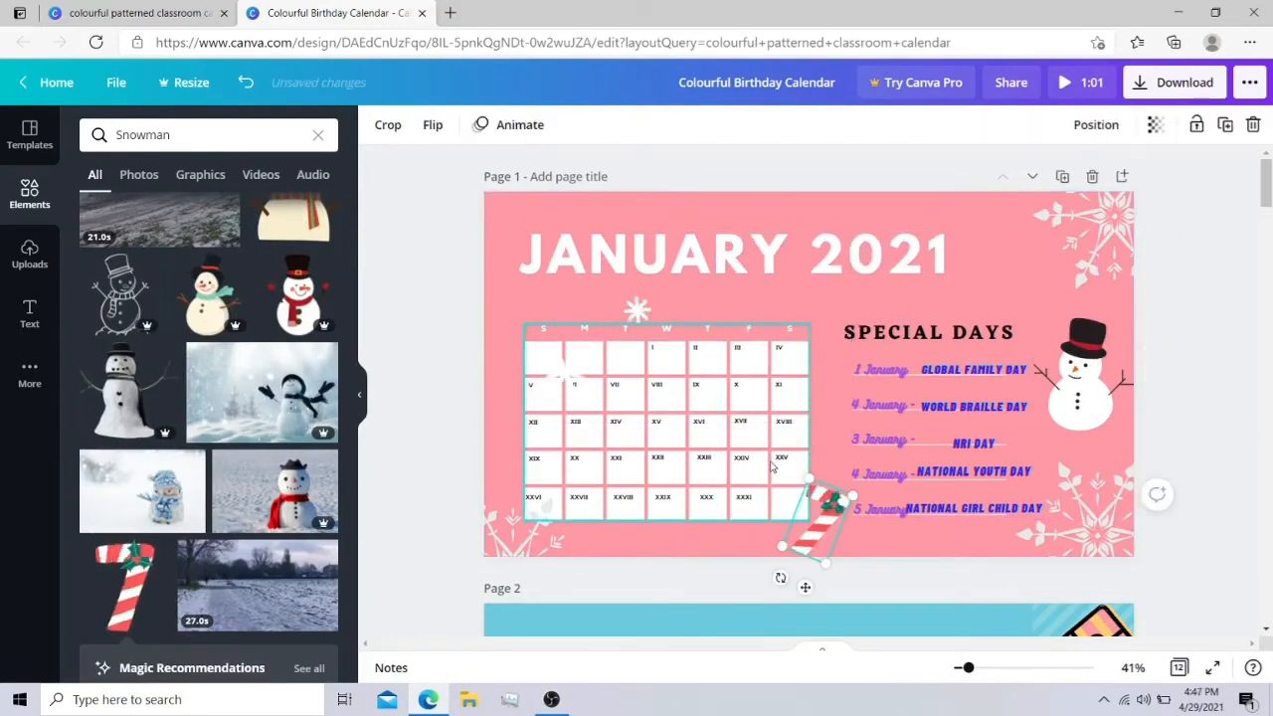
key(Delete)
- Add the snowman with the red hat and blue scarf, scale it down and place it before the JANUARY 2021 title
scroll(218, 418, down, 6)
click(298, 318)
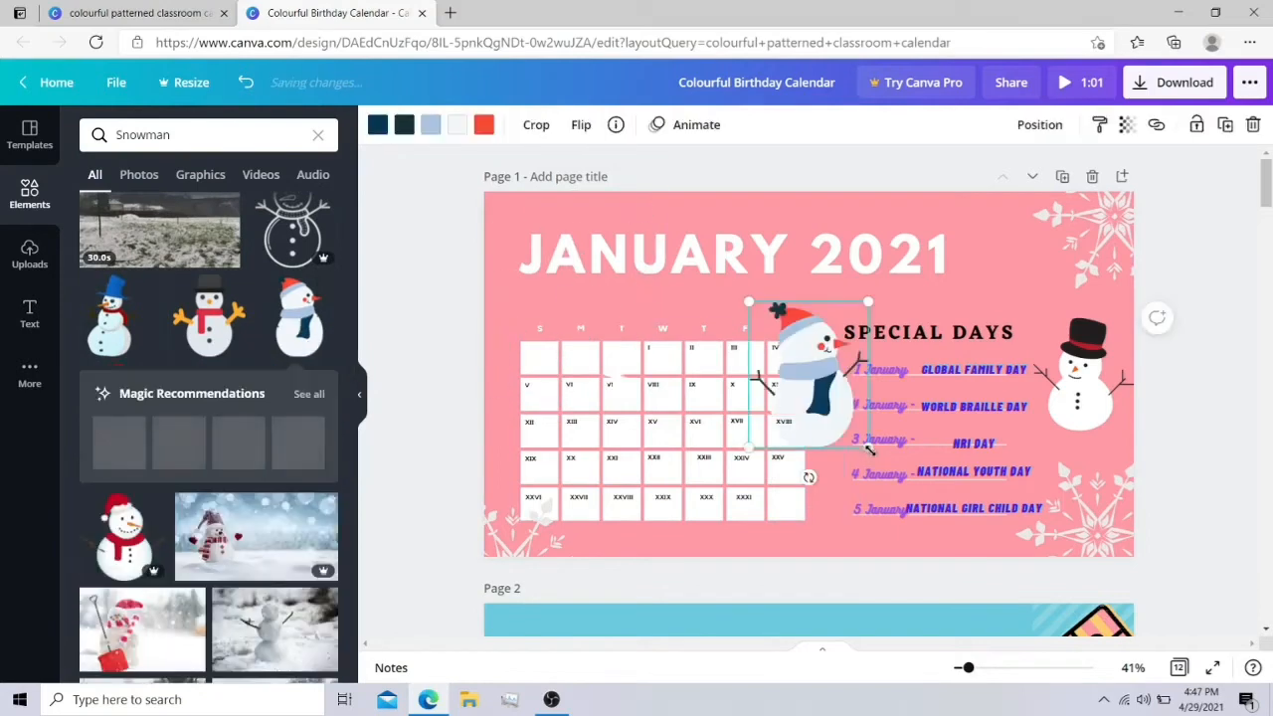
drag(870, 451, 810, 384)
drag(776, 343, 506, 265)
- Shift the JANUARY 2021 title slightly right and up, and nudge the small snowman fully inside the page
click(703, 261)
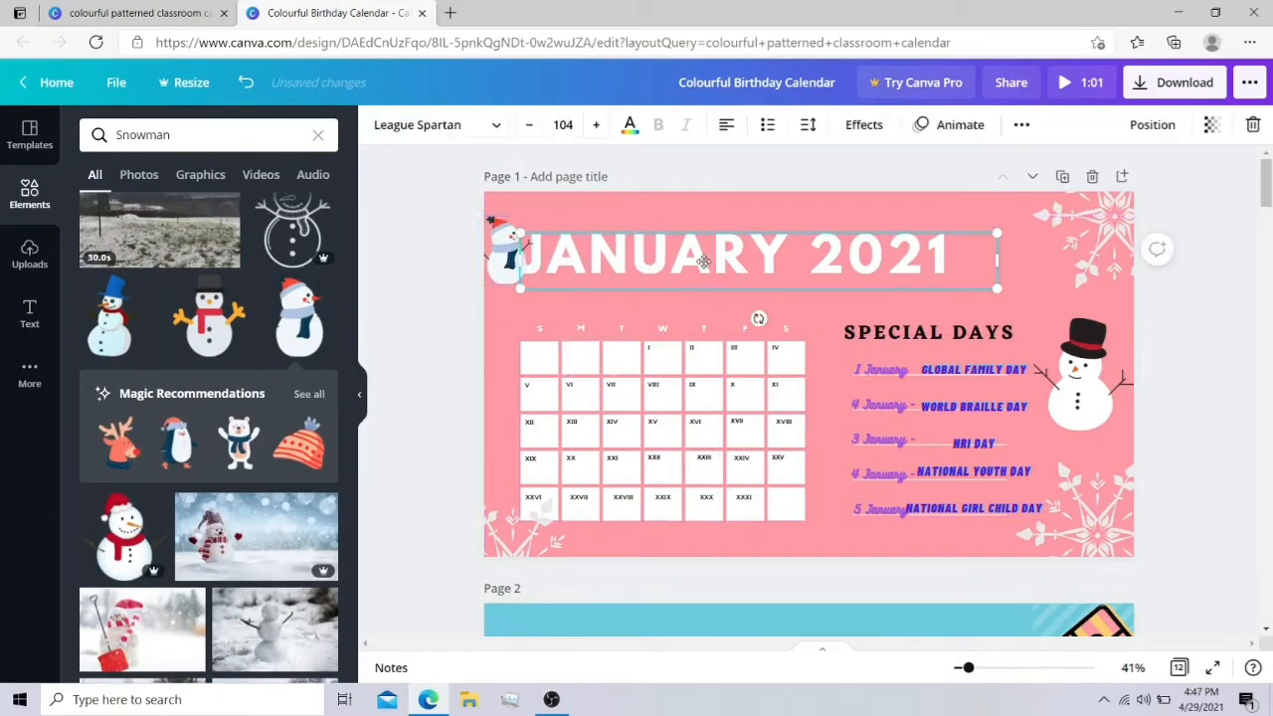
drag(703, 261, 675, 264)
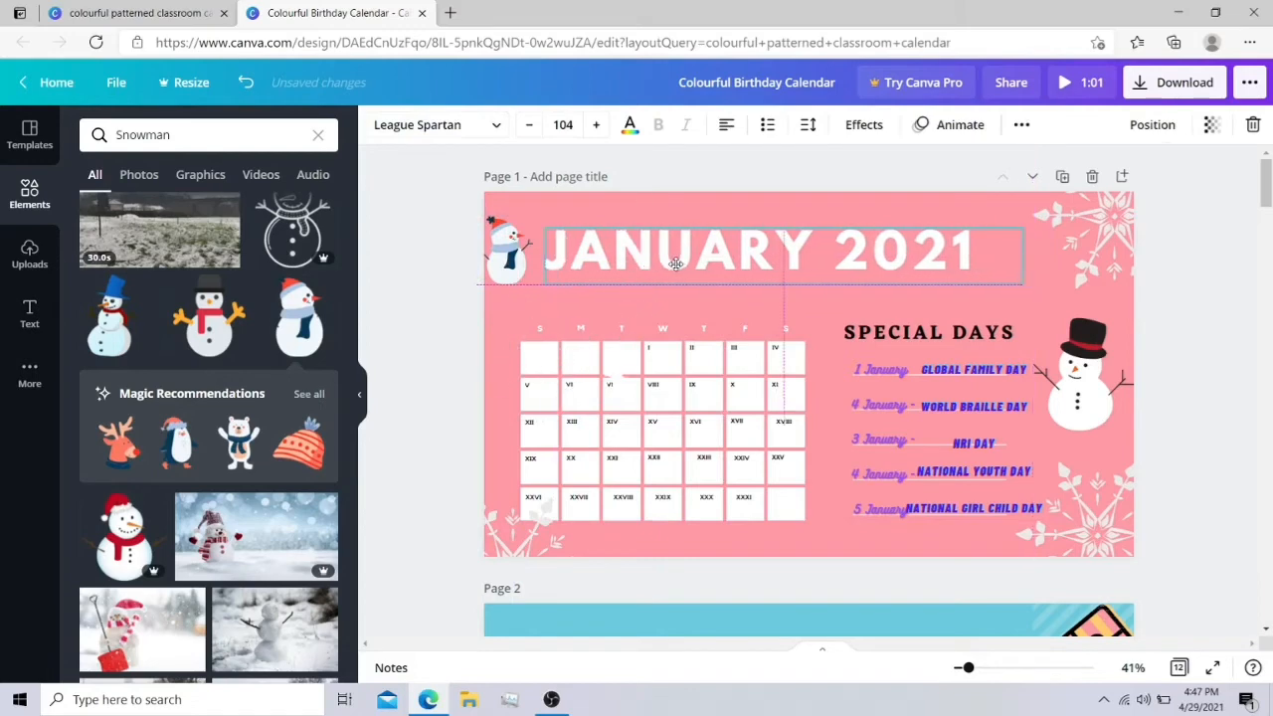
drag(514, 263, 522, 262)
- Try flipping the small snowman beside the title vertically and horizontally
click(582, 126)
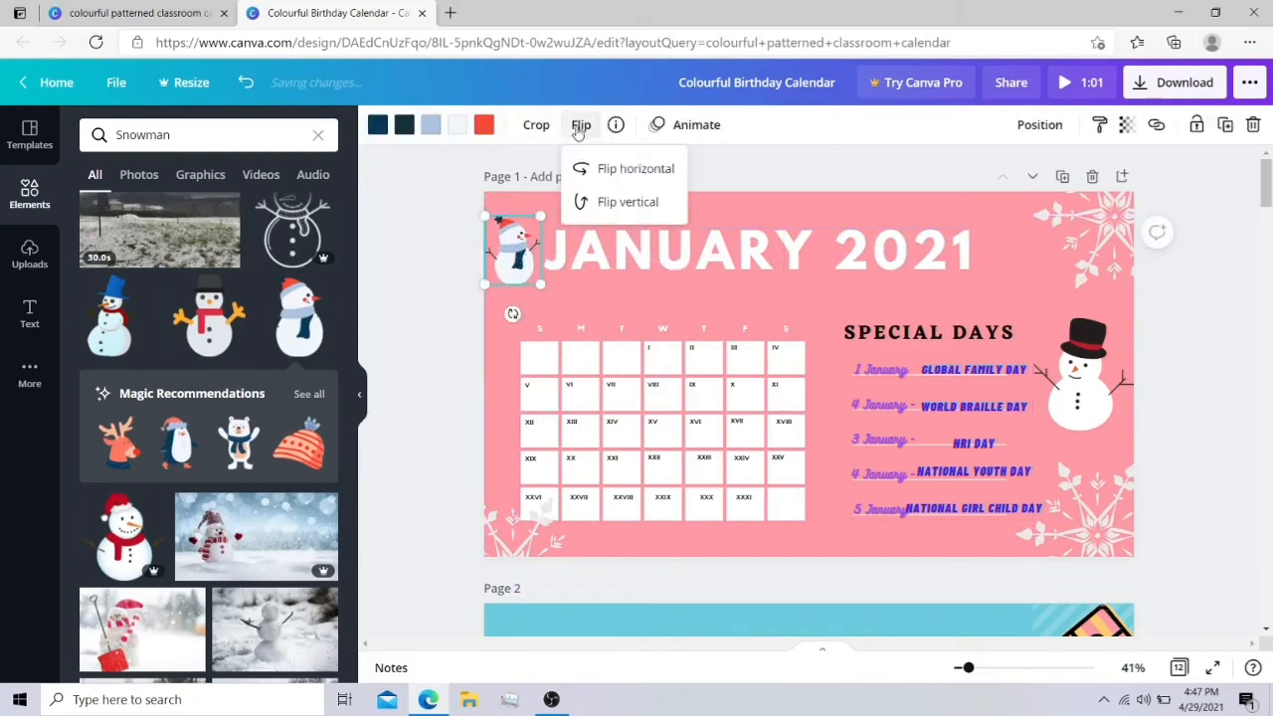
click(640, 202)
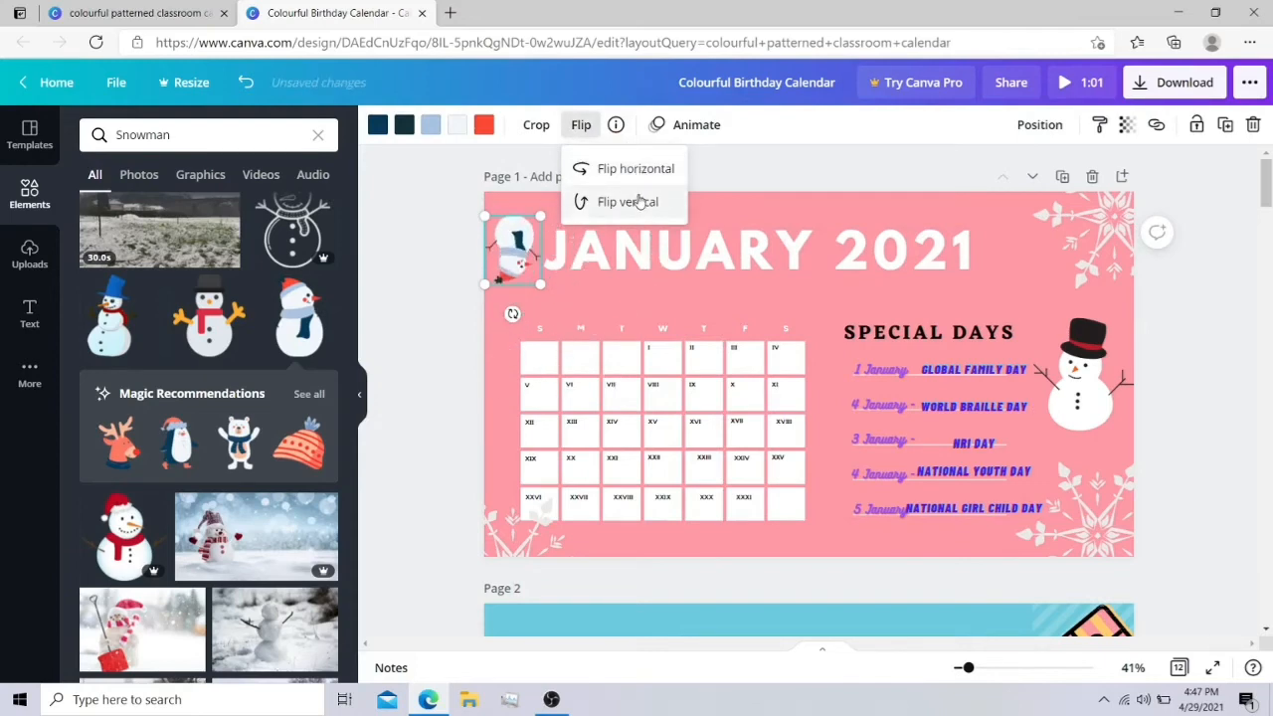
click(640, 202)
click(643, 172)
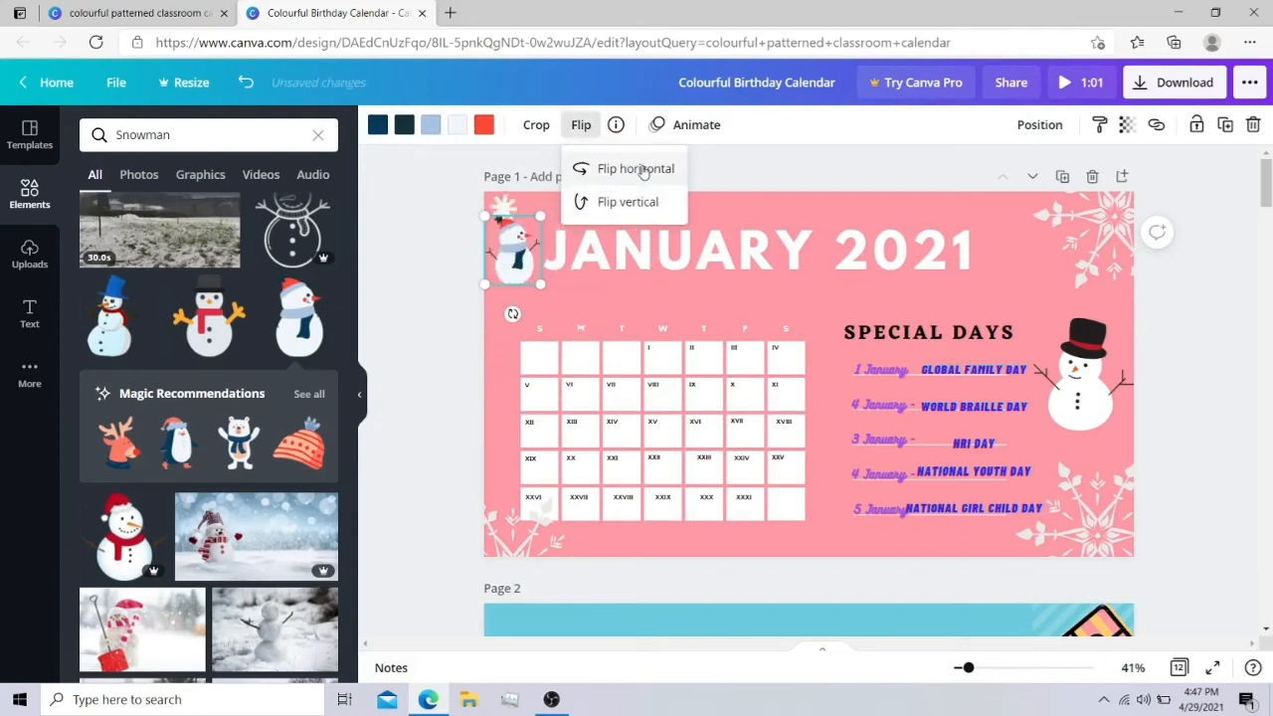
click(781, 162)
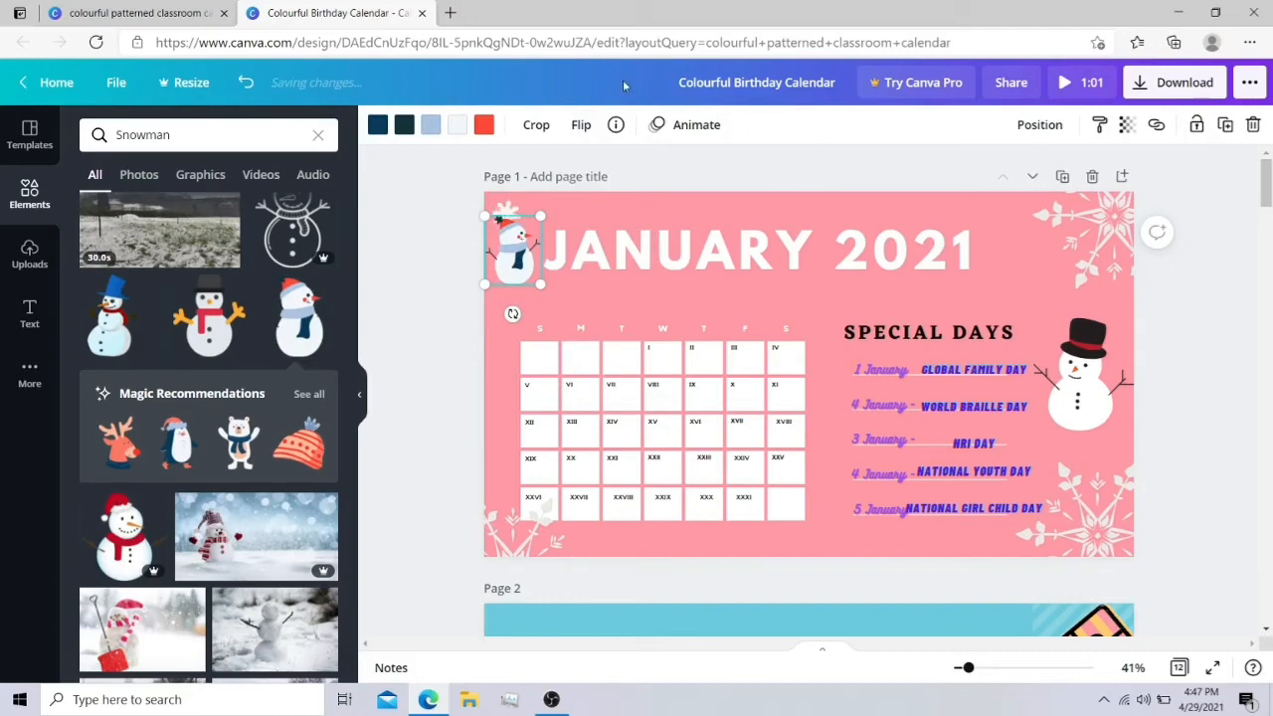
click(702, 160)
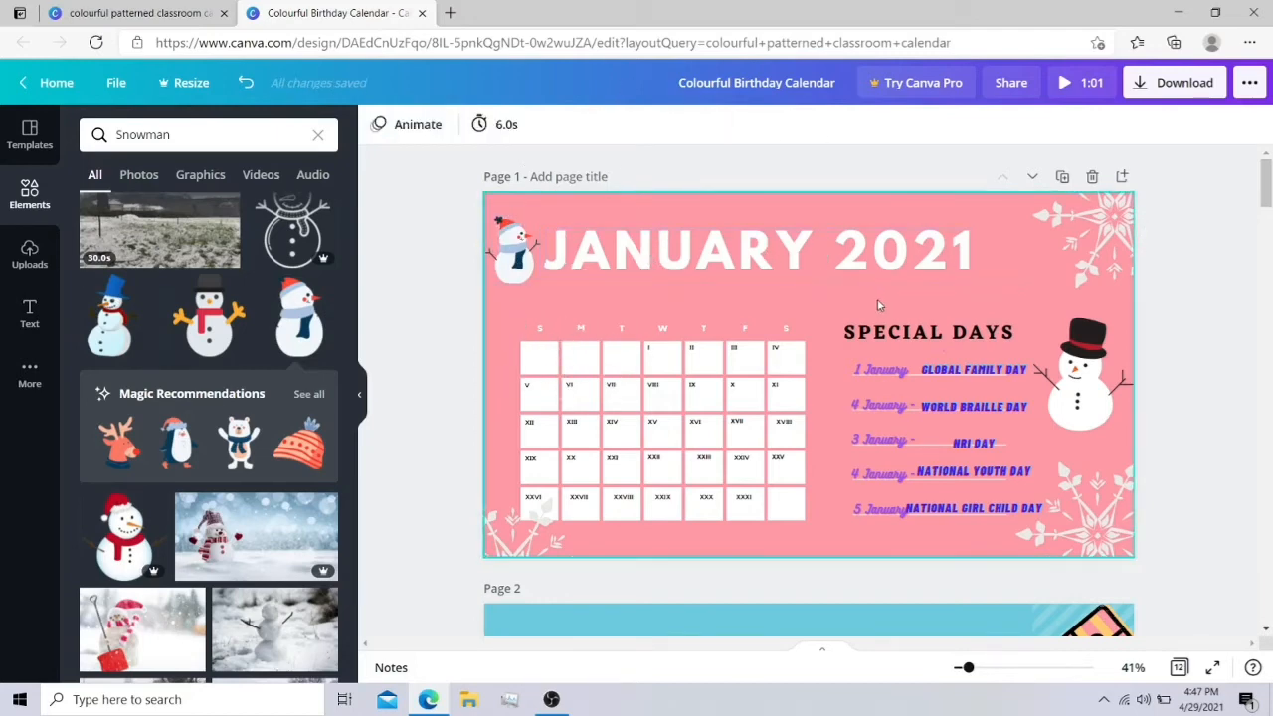
- Search the backgrounds for "winter" and apply the snow-covered branches photo as the January page background
click(30, 373)
click(118, 348)
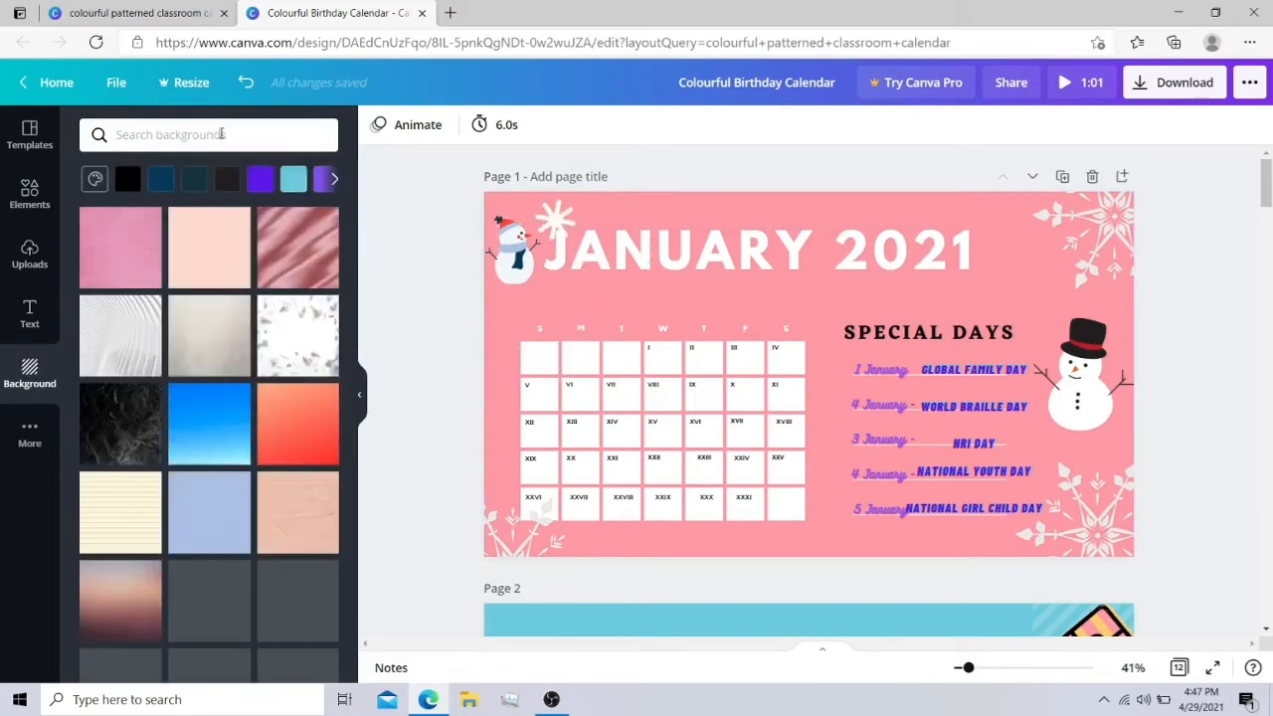
text(winter)
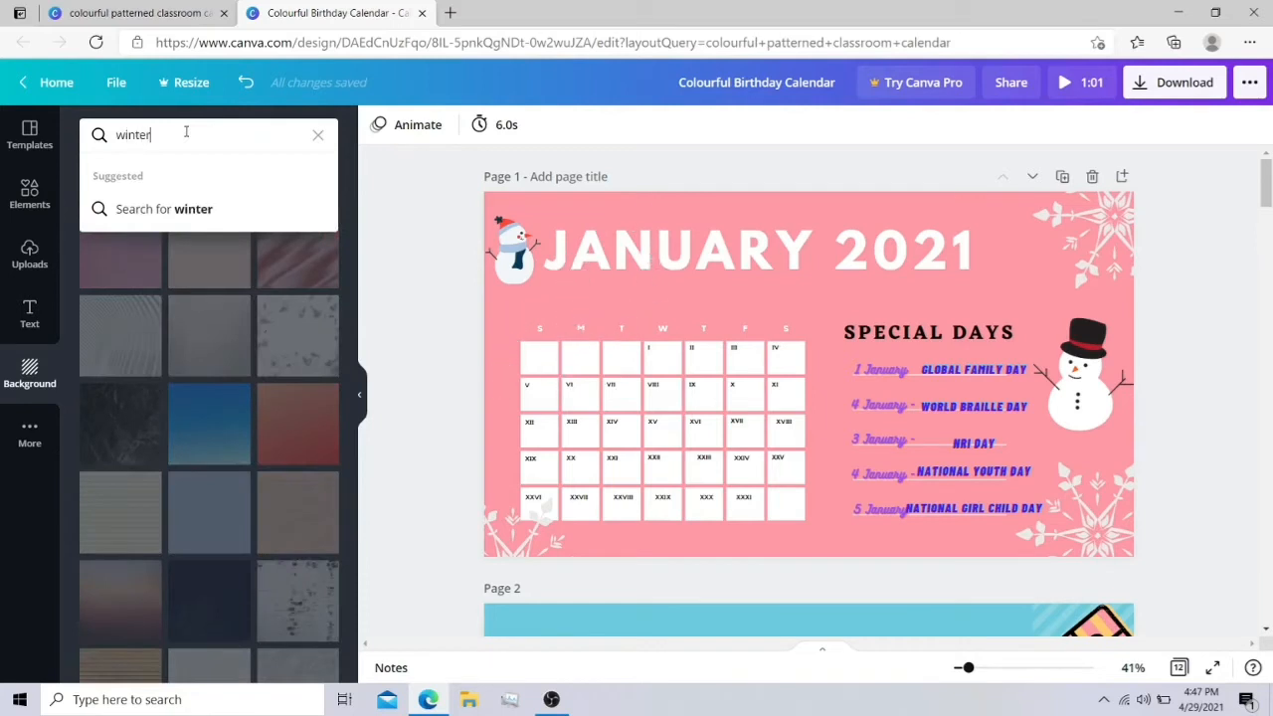
key(Return)
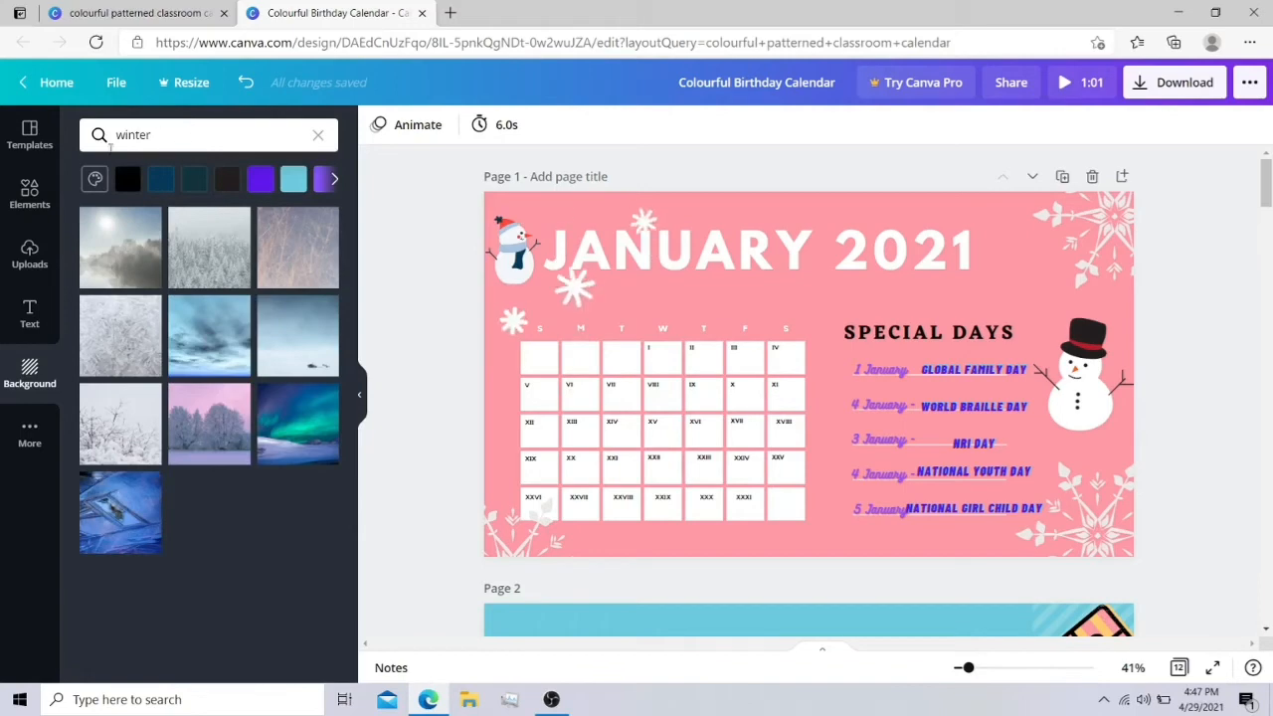
click(127, 439)
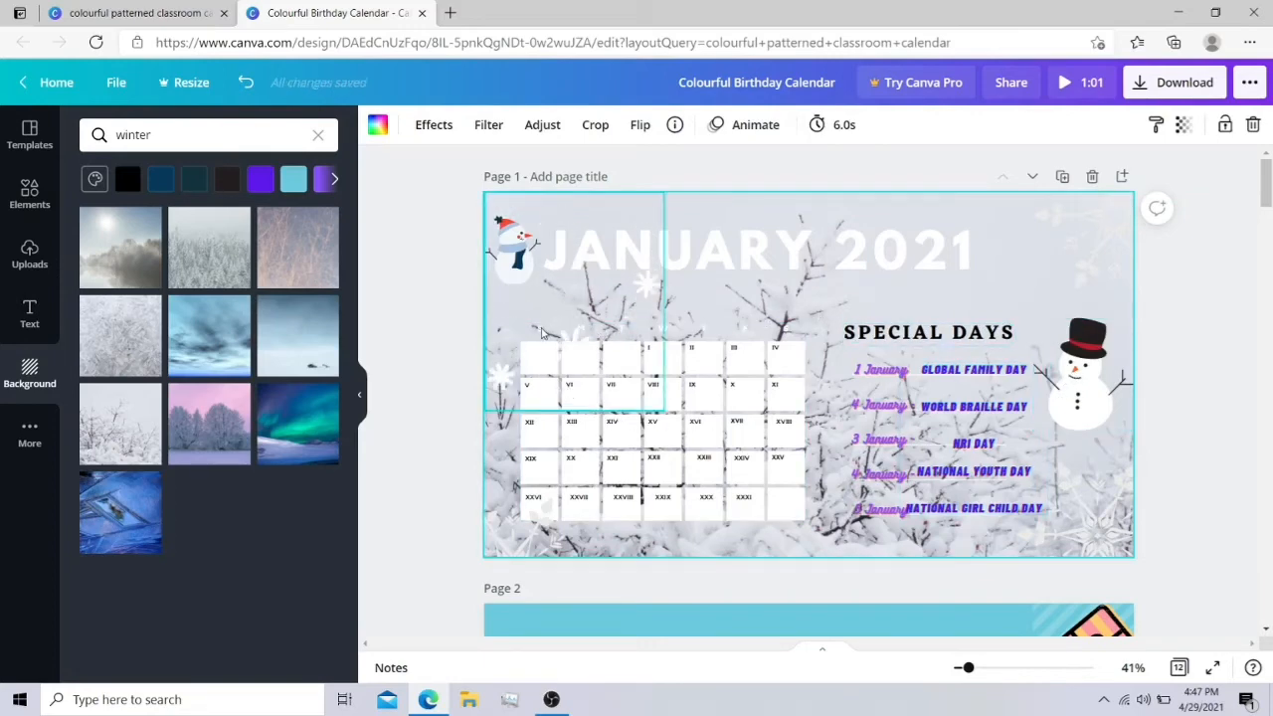
- Colour the weekday initials above the calendar grid black
click(542, 333)
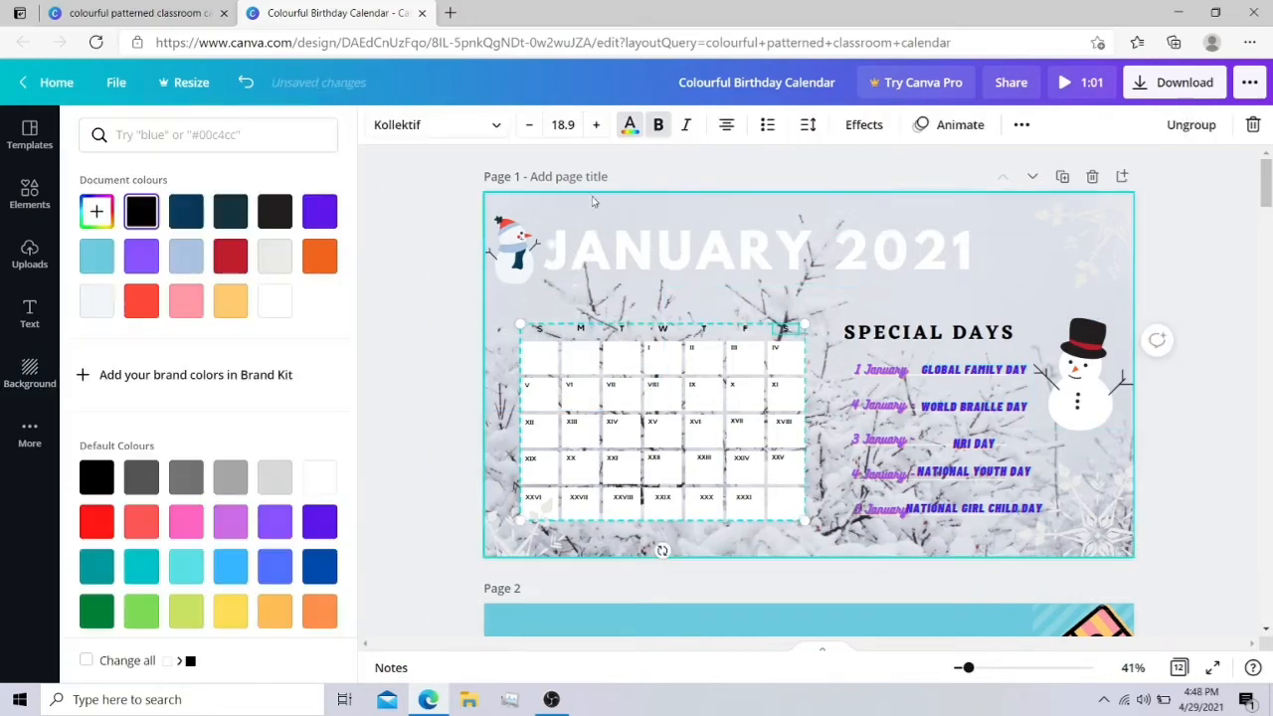
click(665, 171)
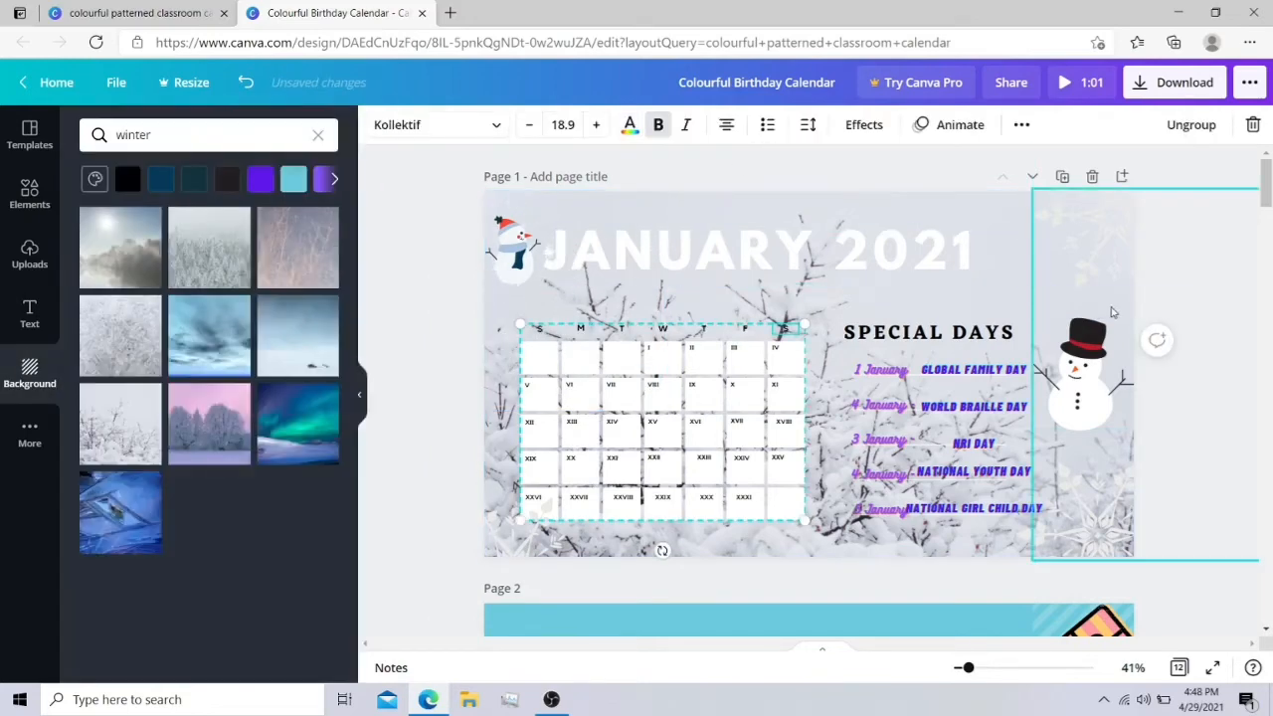
- Recolour the snowflake in the January page's upper corner, trying black and settling on light blue
click(1109, 270)
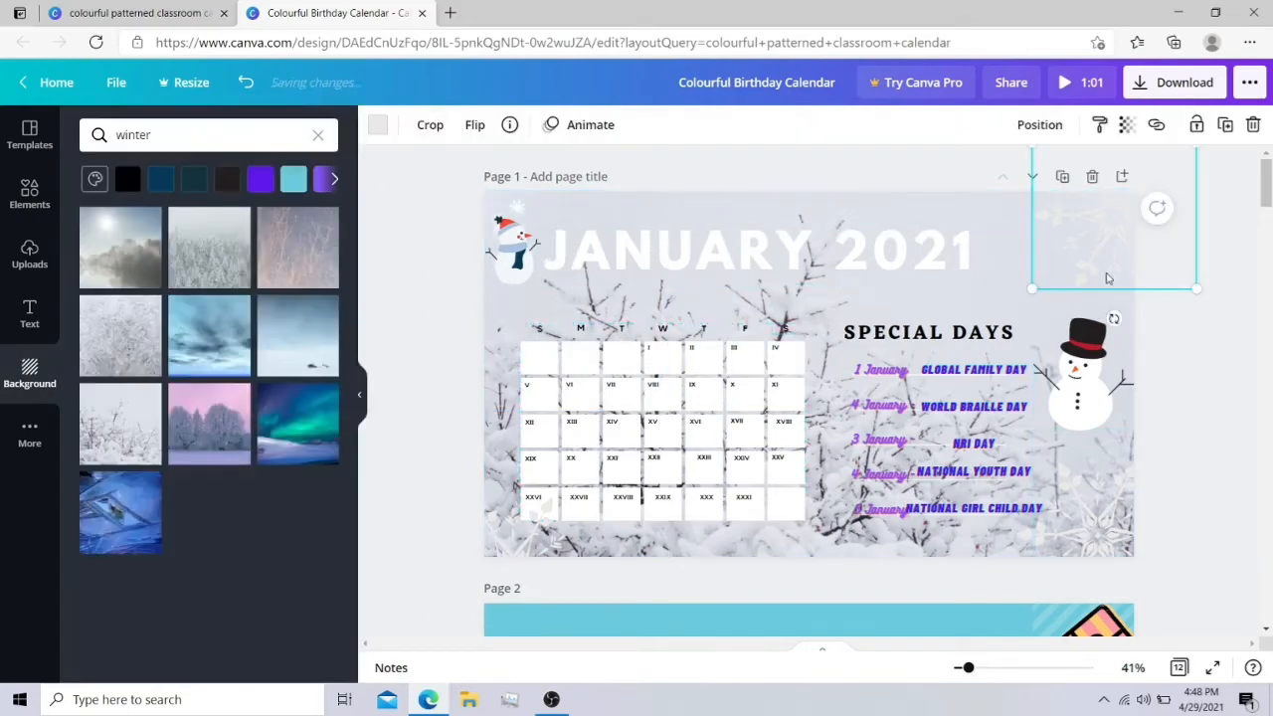
click(376, 123)
click(147, 212)
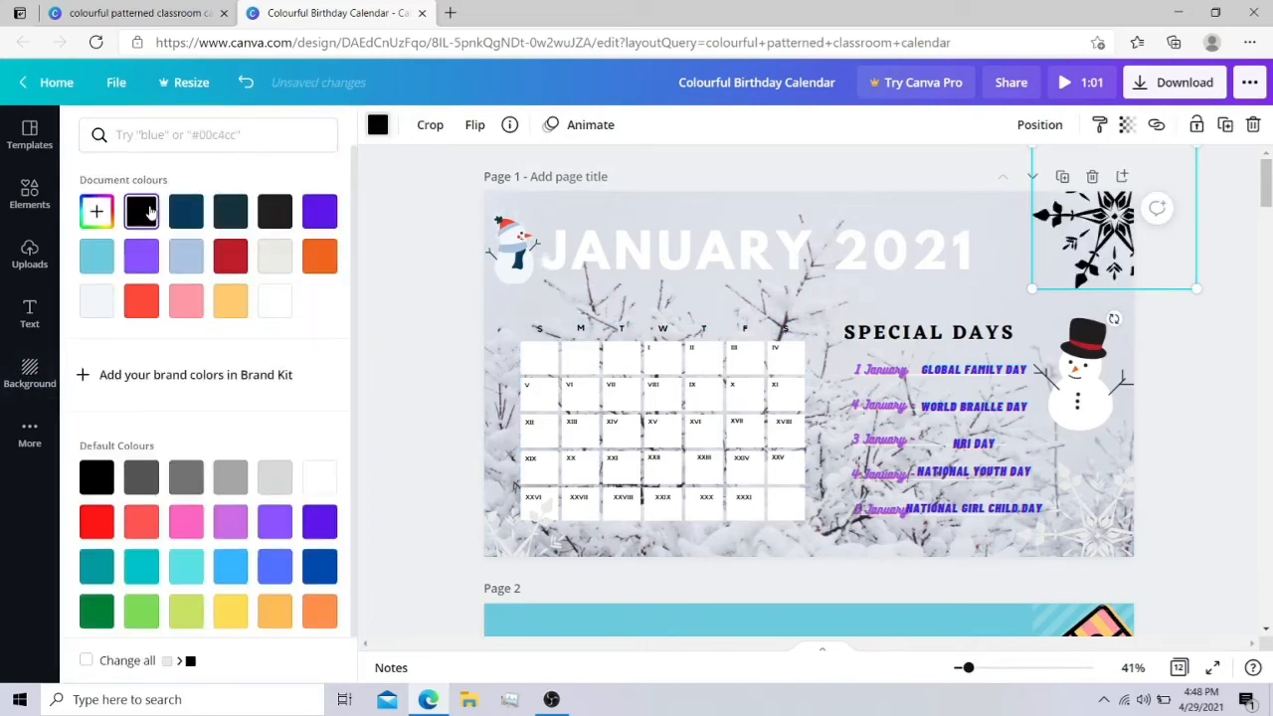
click(88, 259)
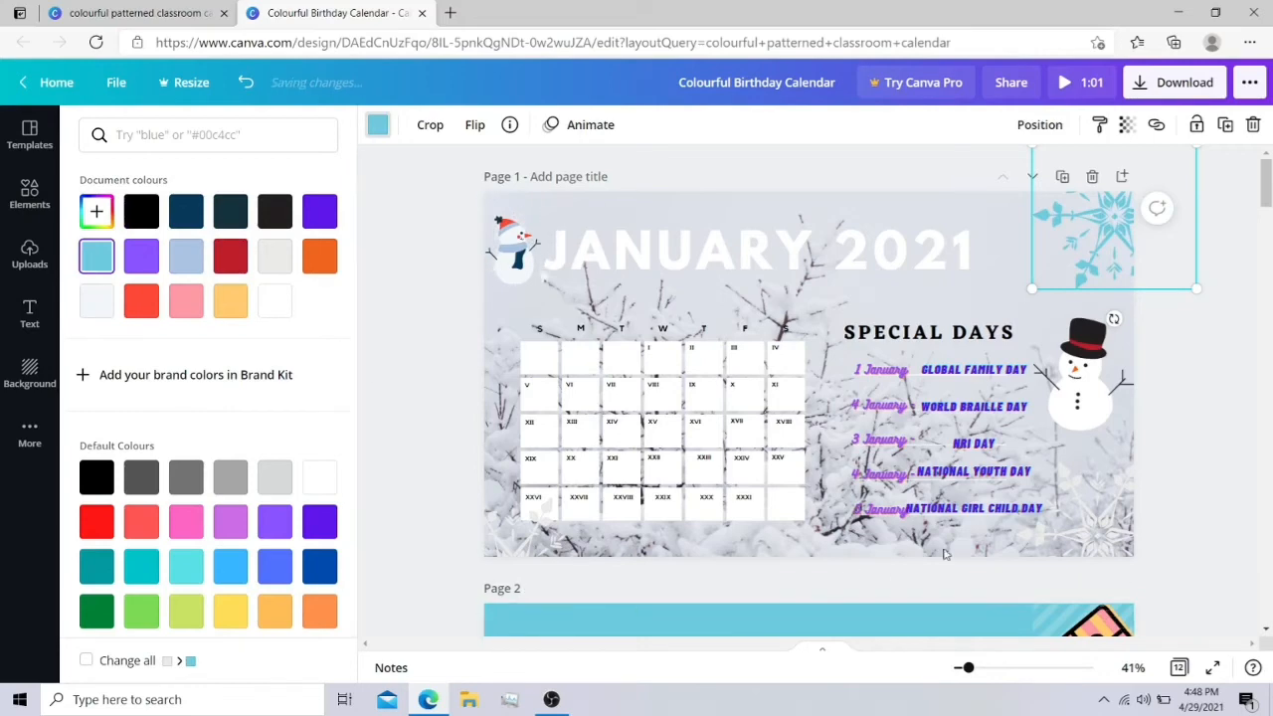
- Recolour the snowflake below the large snowman turquoise and the one at the calendar grid's lower corner purple
click(1098, 528)
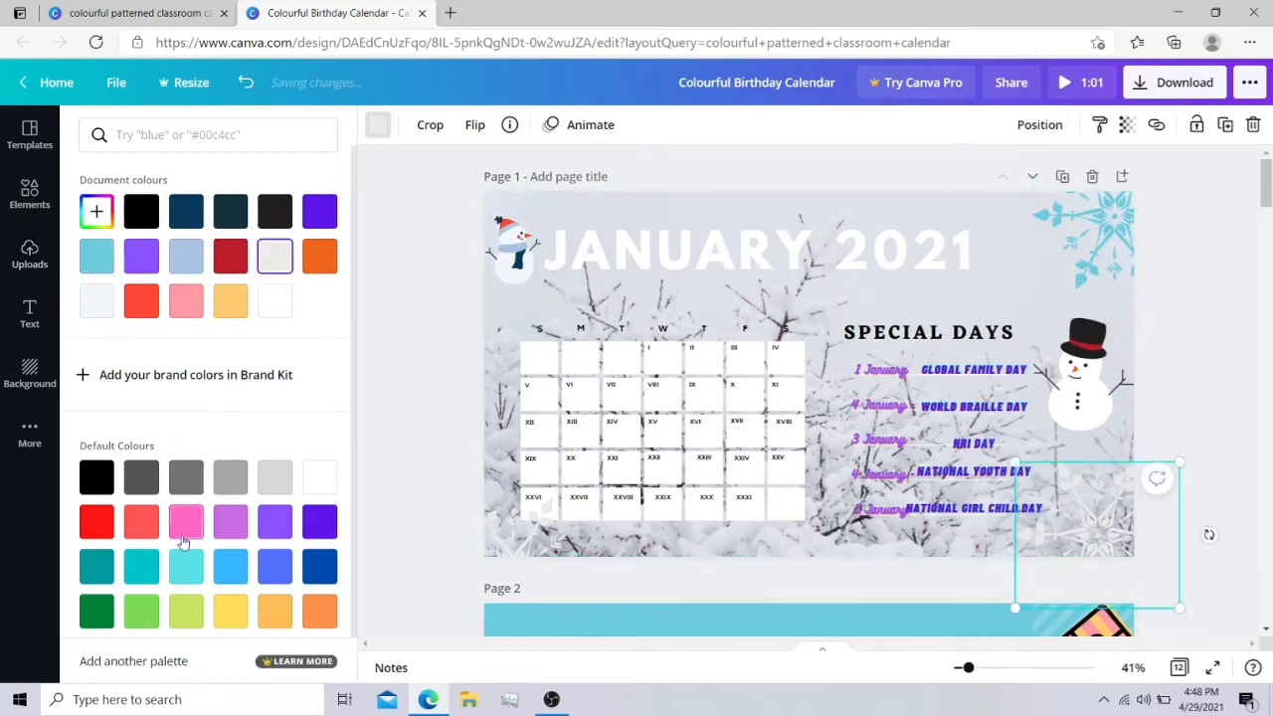
click(187, 567)
click(537, 527)
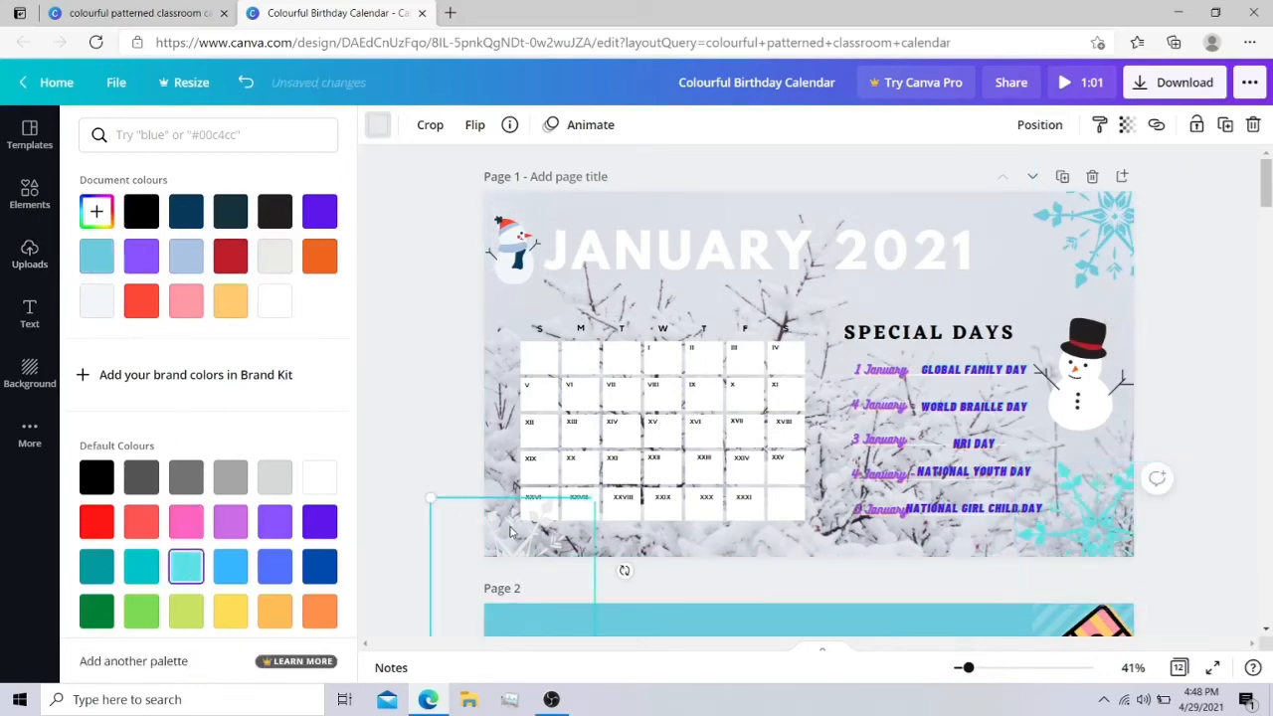
click(319, 211)
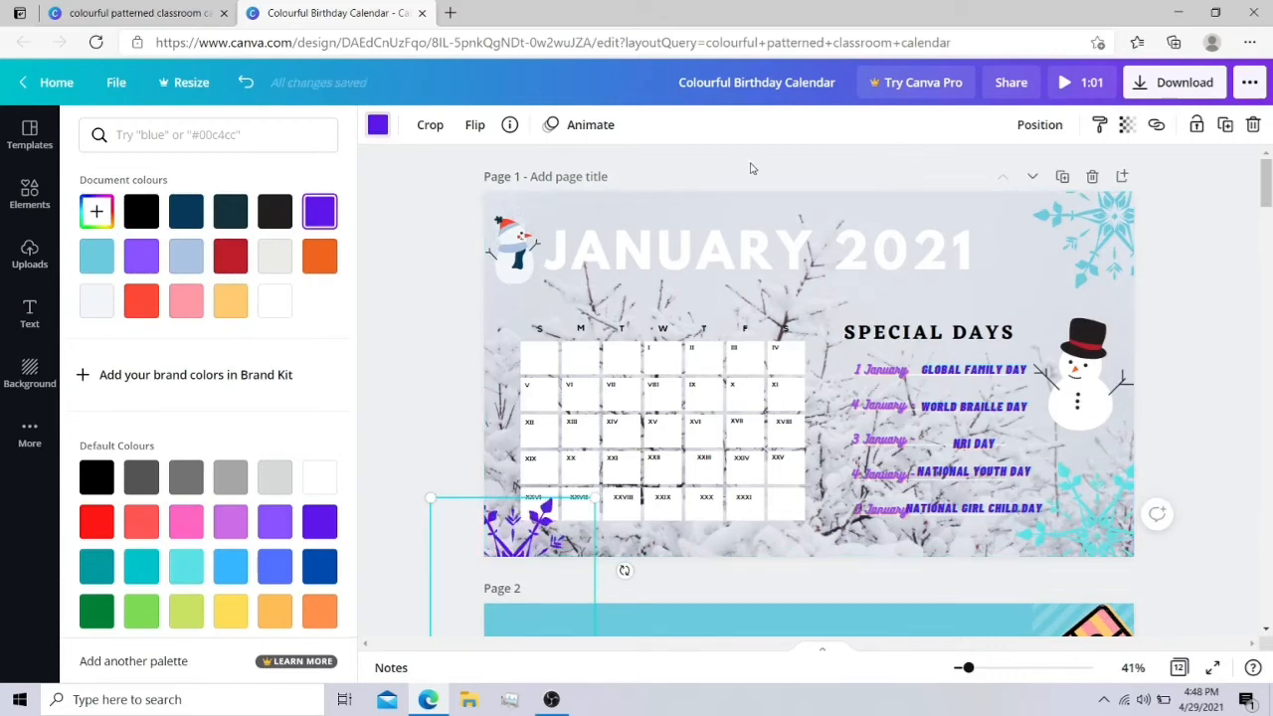
- Delete the snowflake graphics from the January page's corners and clear the background search
click(1092, 509)
key(Delete)
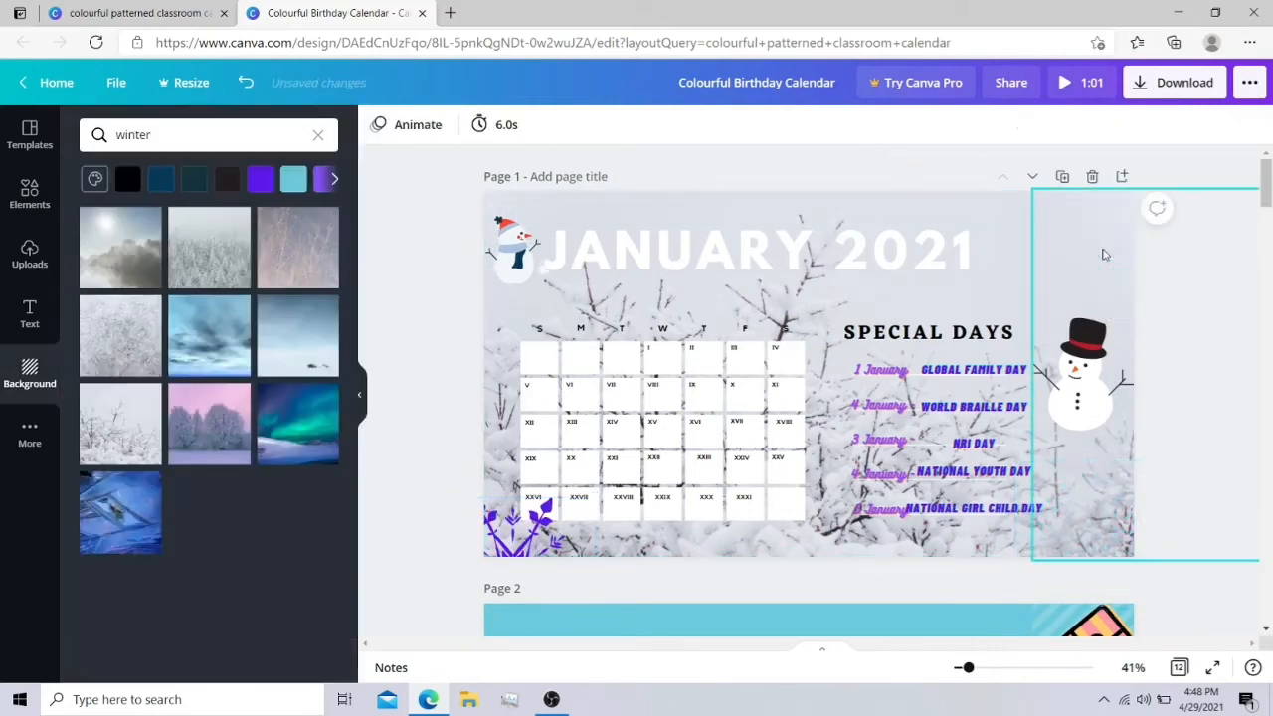
key(Delete)
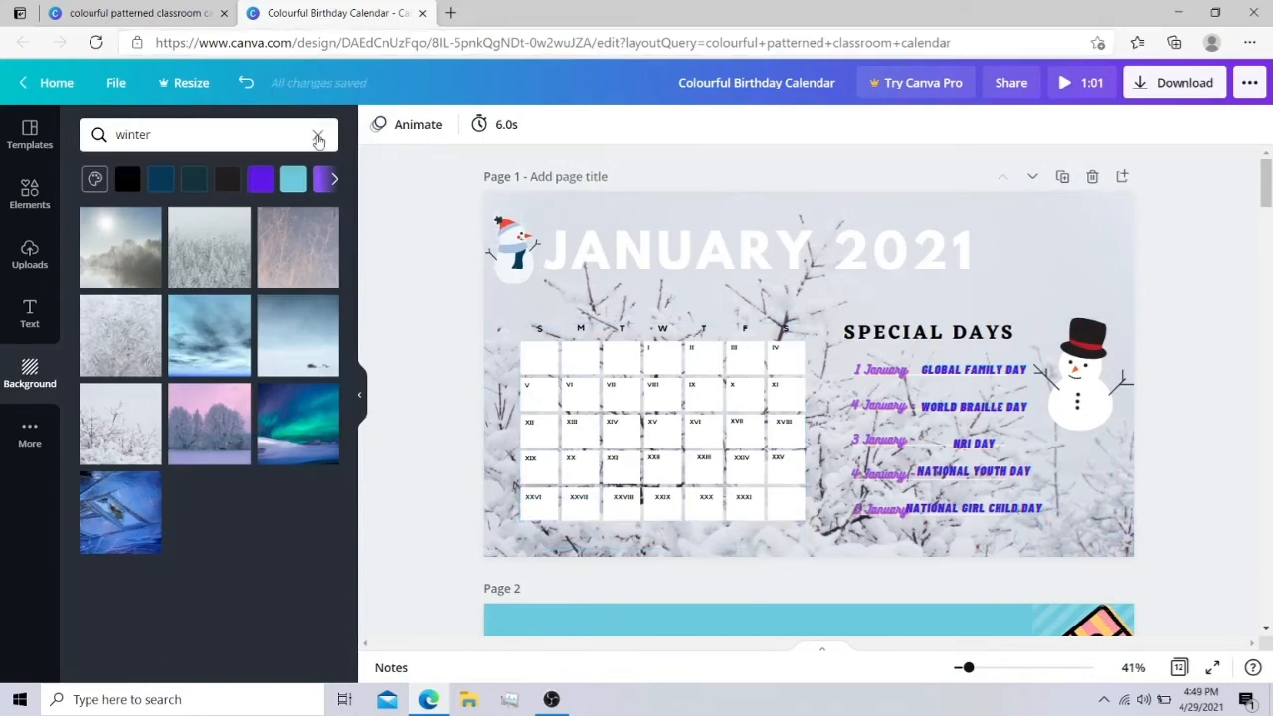
click(319, 135)
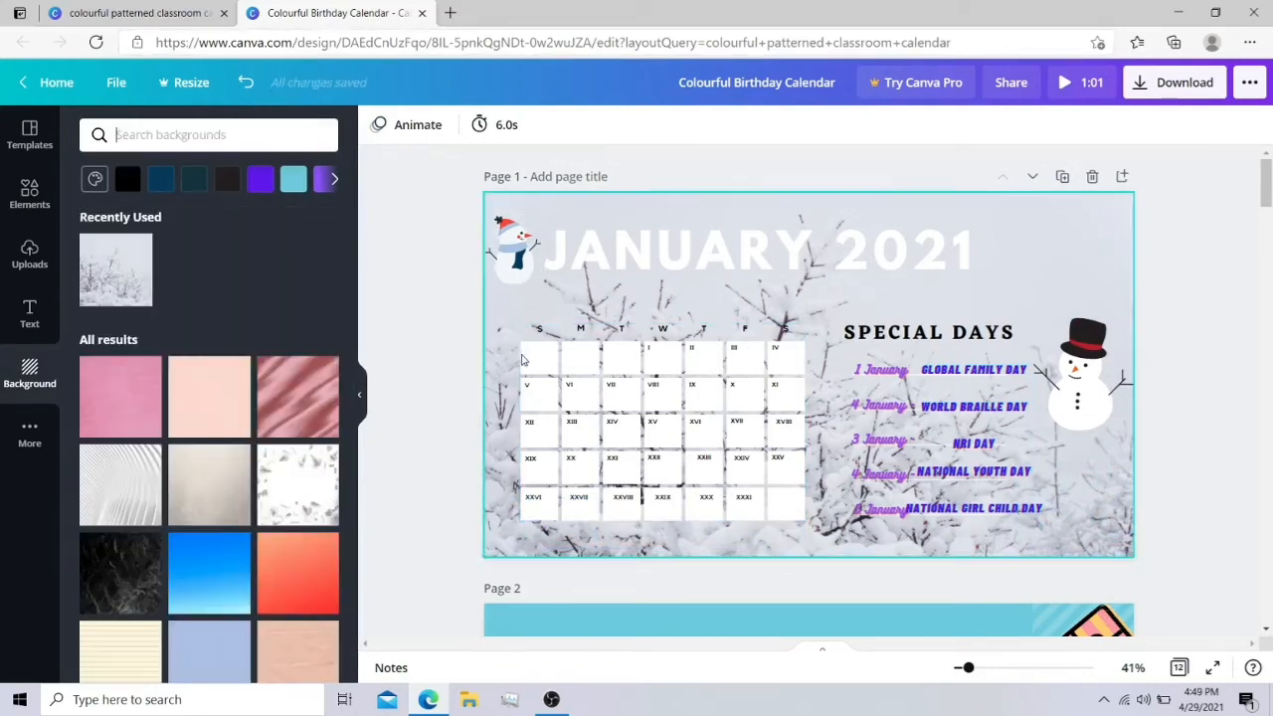
- Recolour one set of alternating calendar grid cells, trying orange and settling on turquoise
click(535, 362)
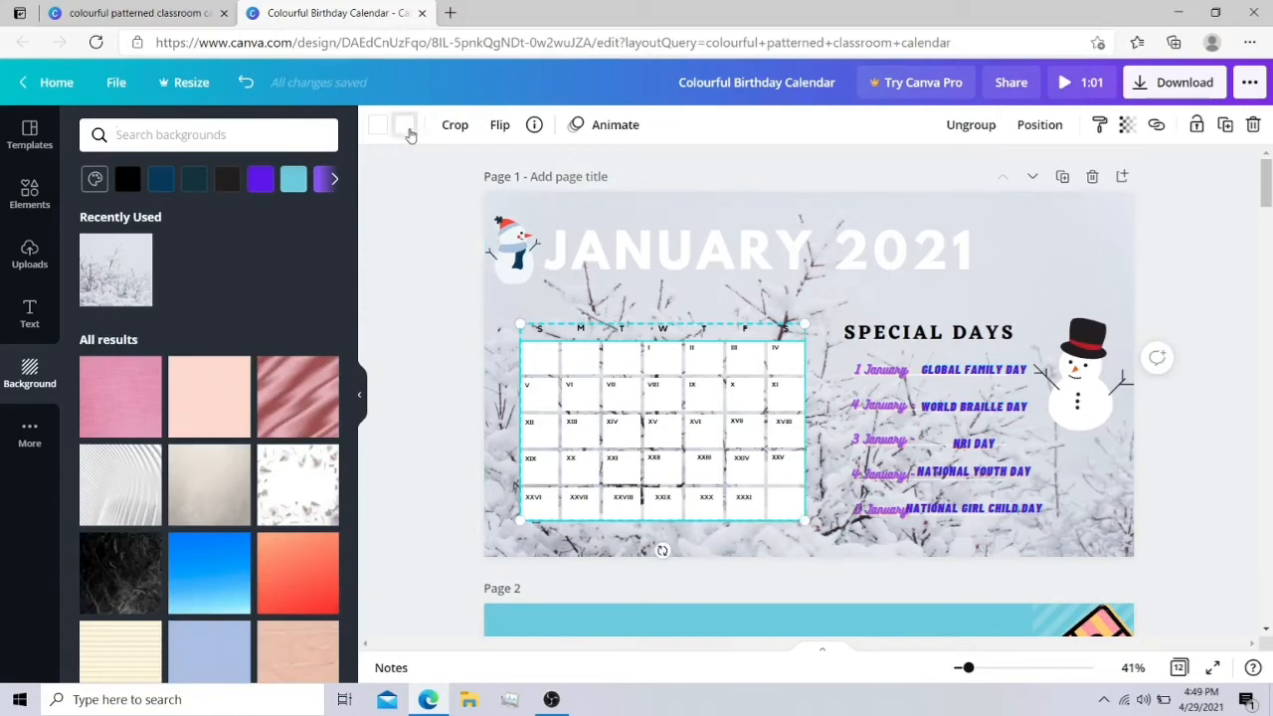
click(406, 127)
click(276, 250)
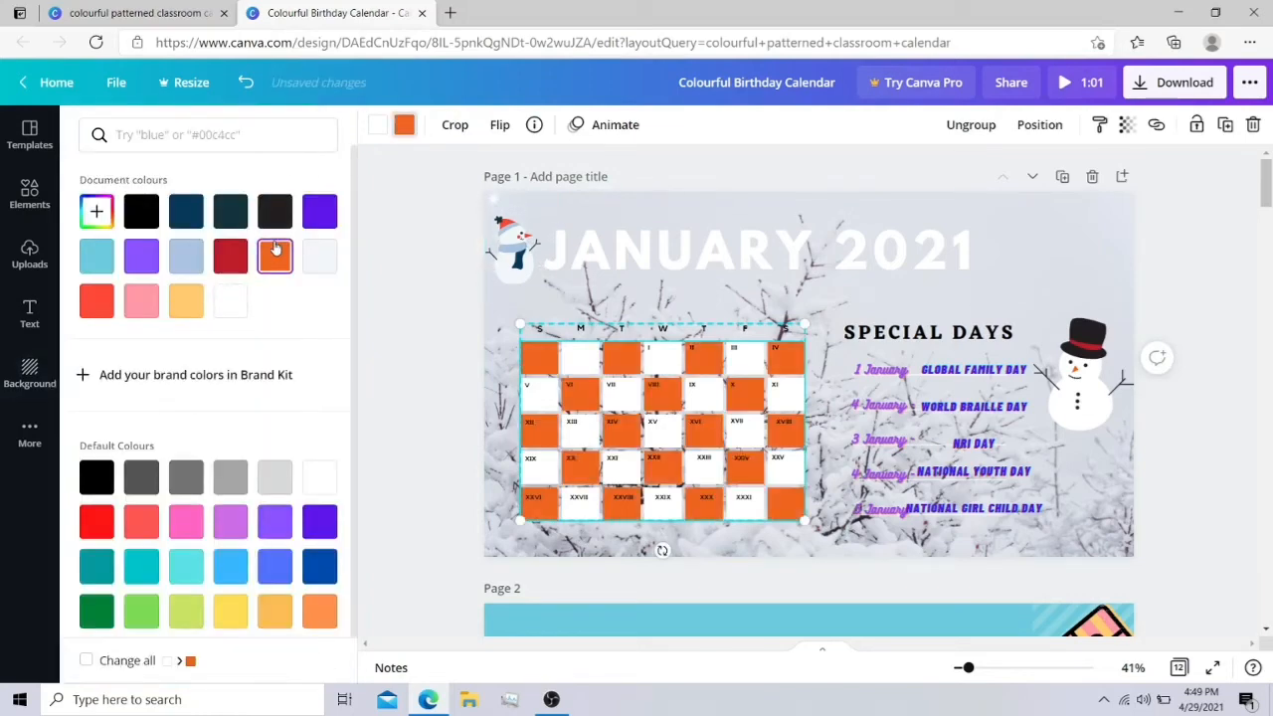
click(184, 568)
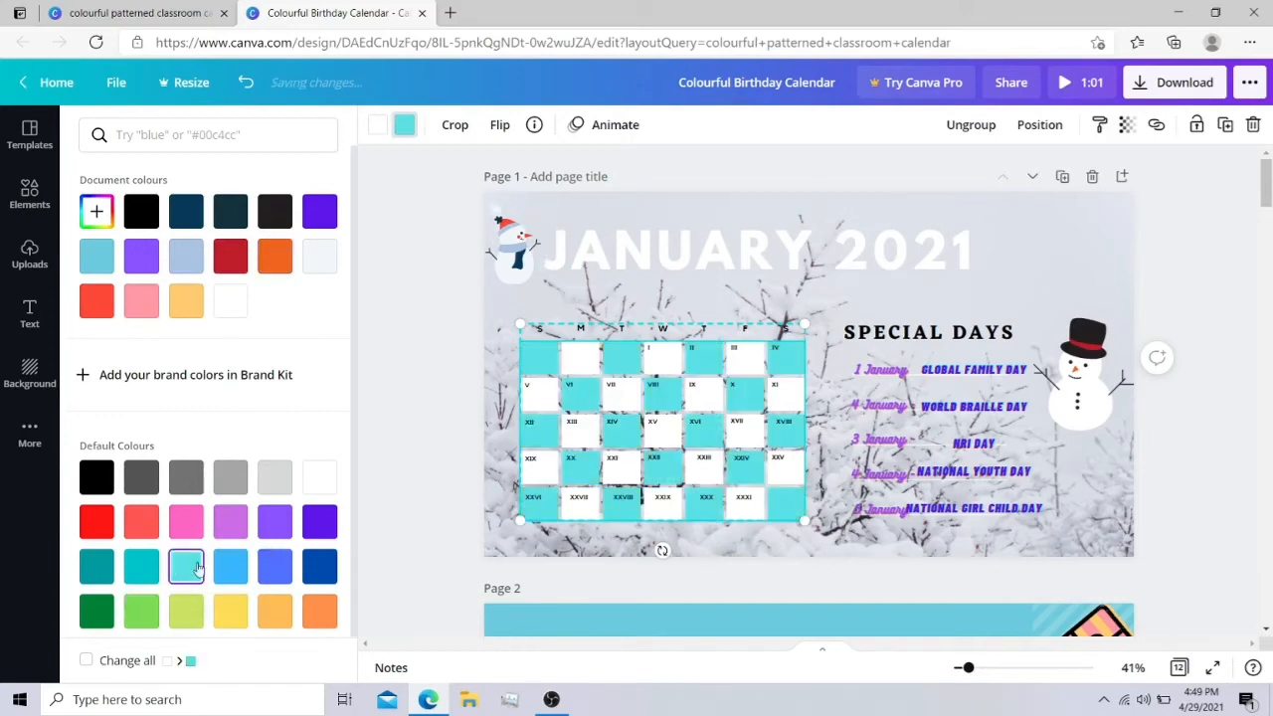
- Try purple and grey on the other set of alternating calendar cells, and return them to white
click(384, 126)
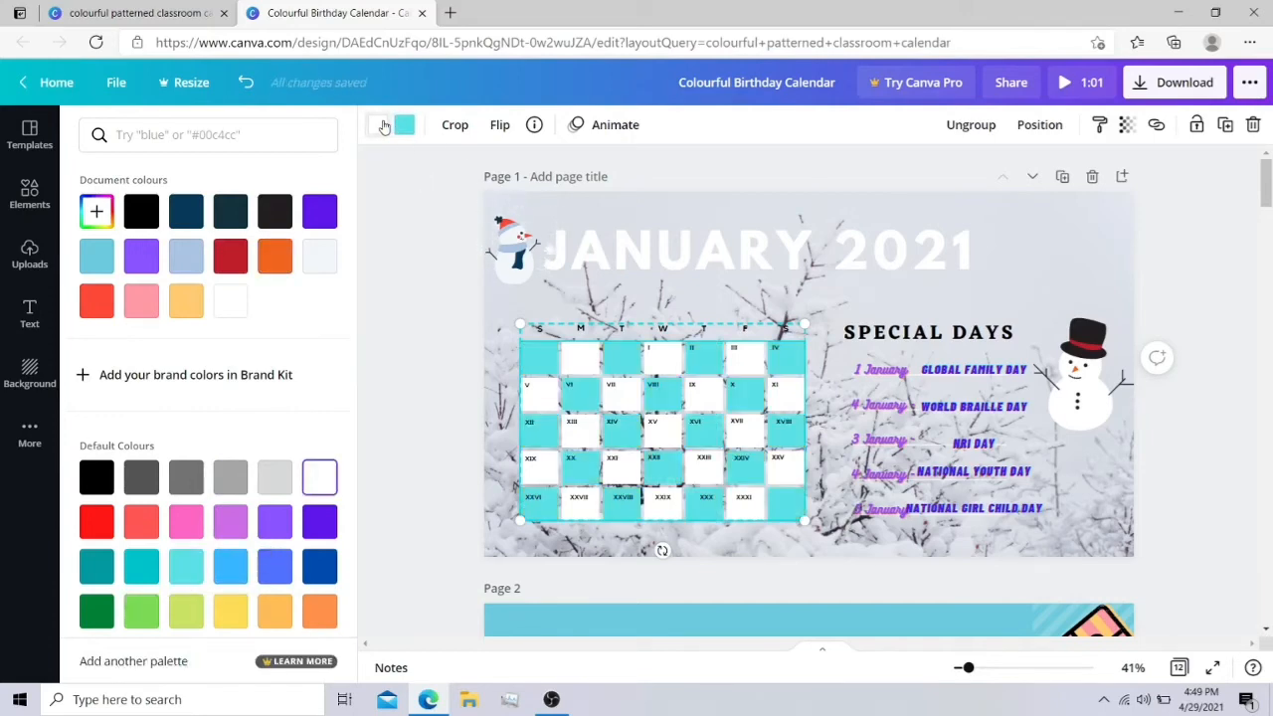
click(276, 524)
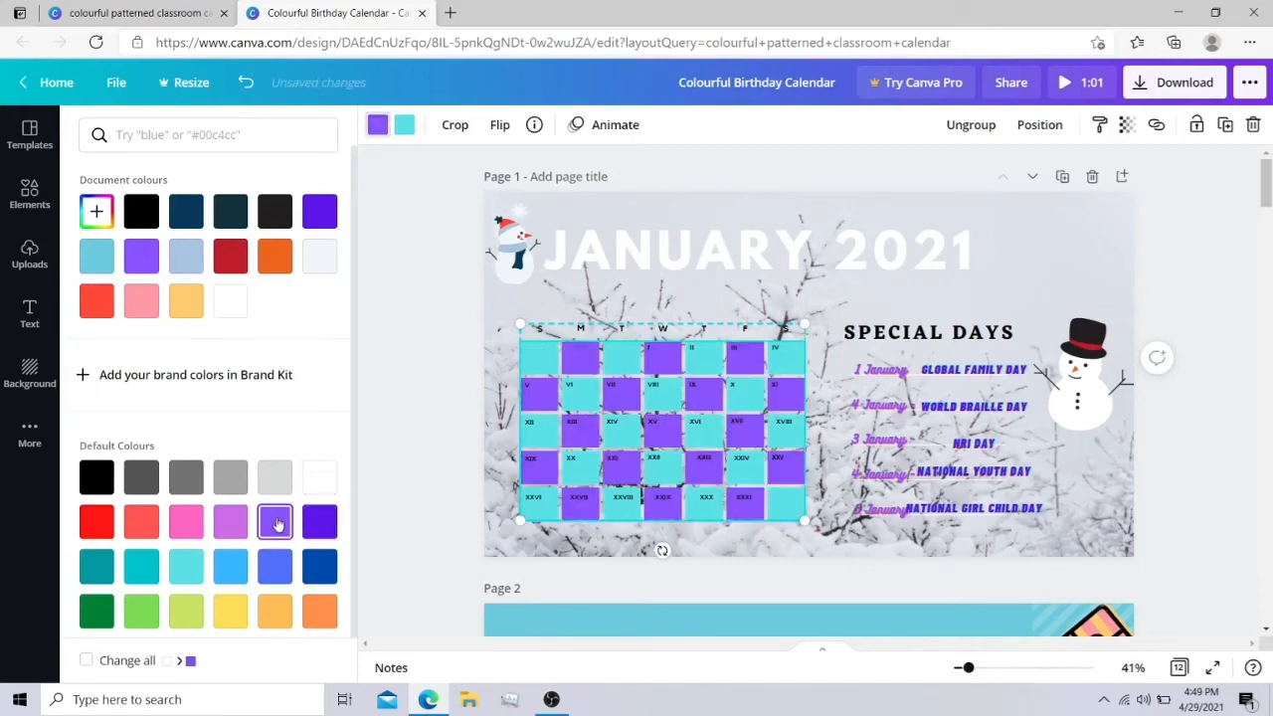
scroll(202, 511, down, 1)
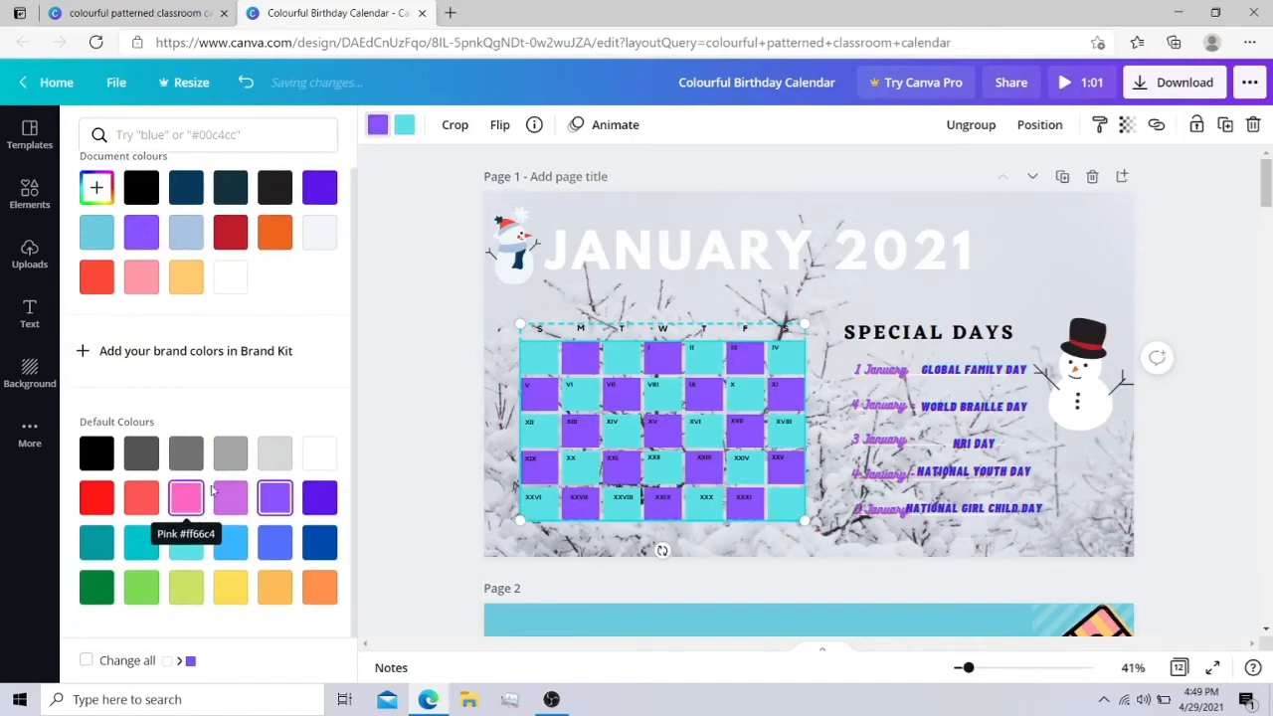
click(230, 453)
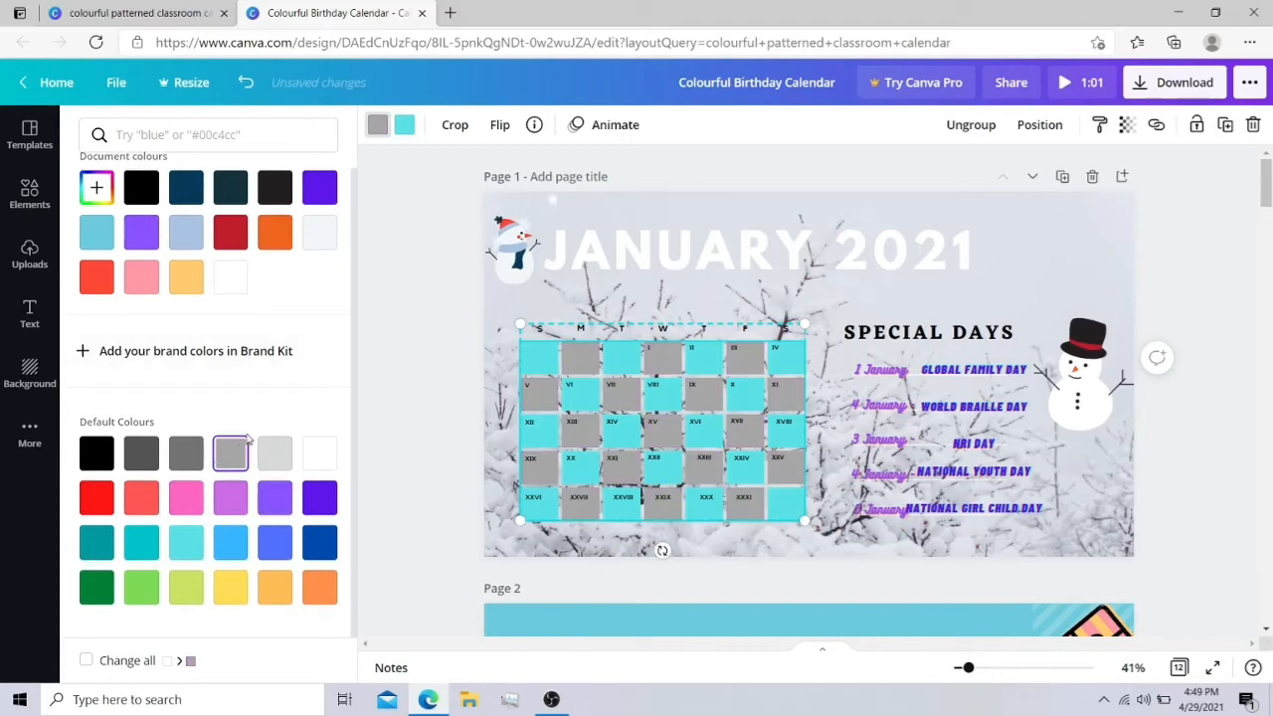
click(231, 279)
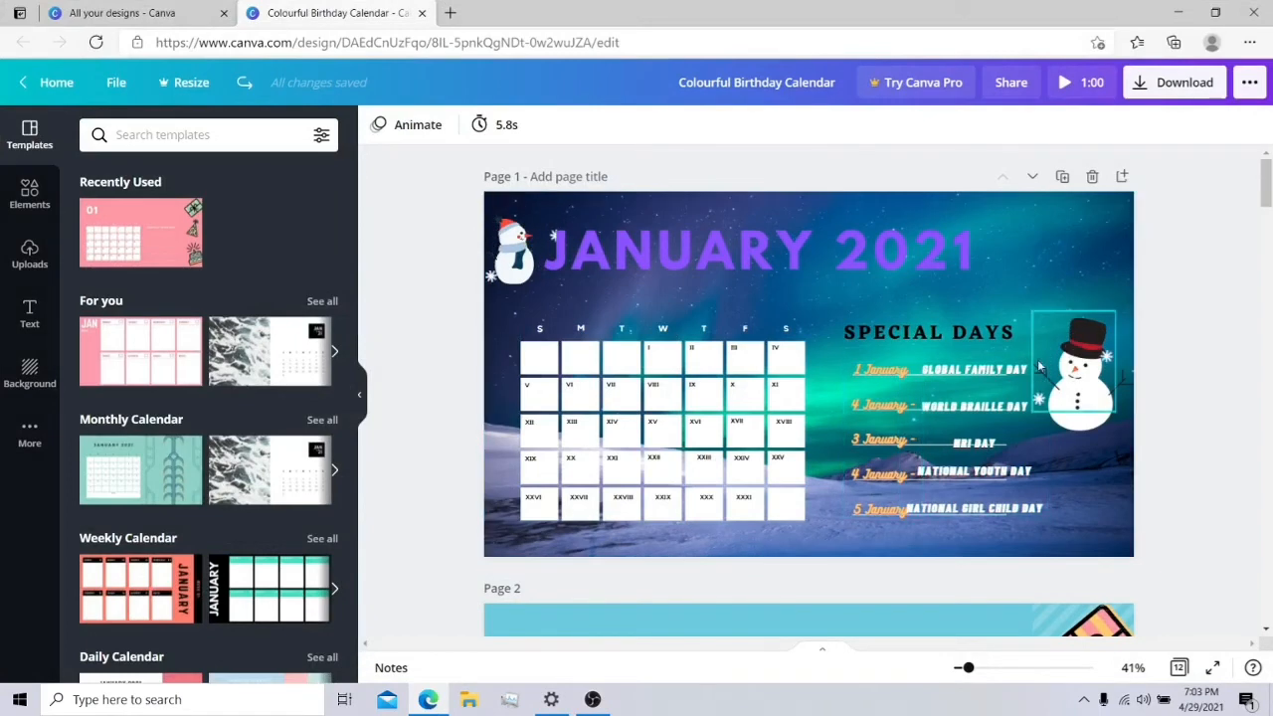
- Search the elements for "family" and add the illustrated family of four to the January page
click(658, 362)
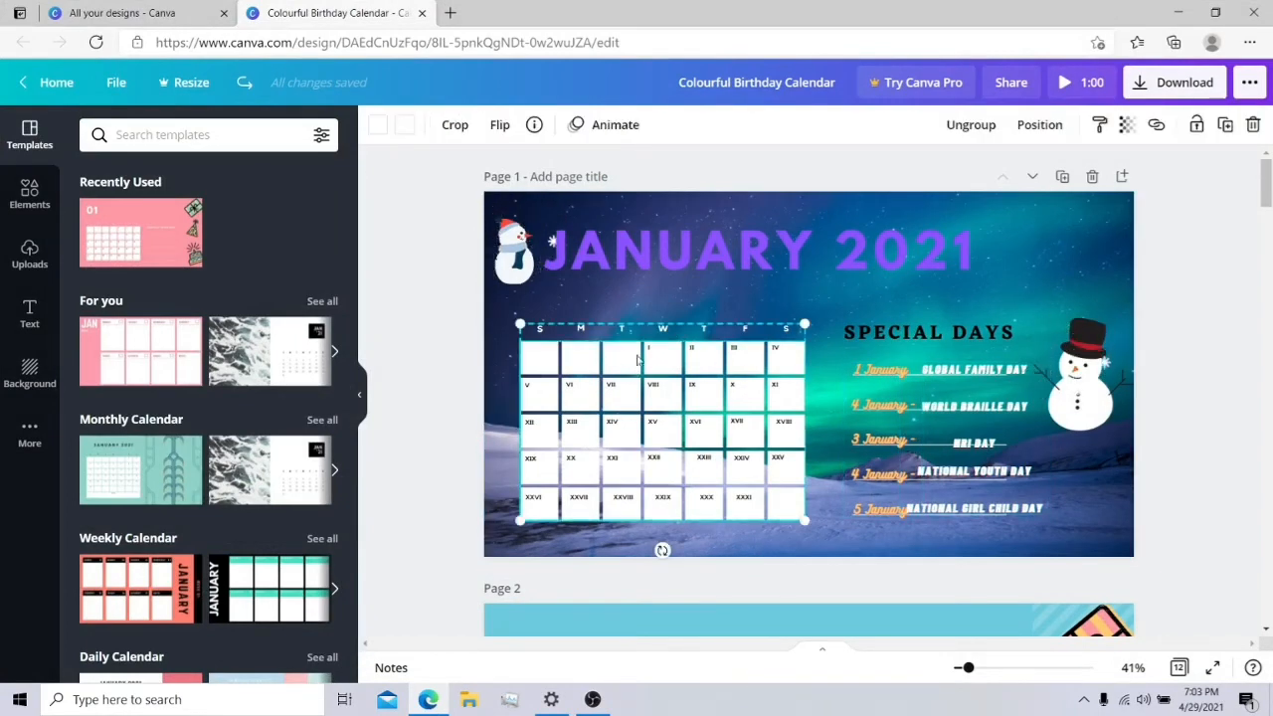
click(500, 305)
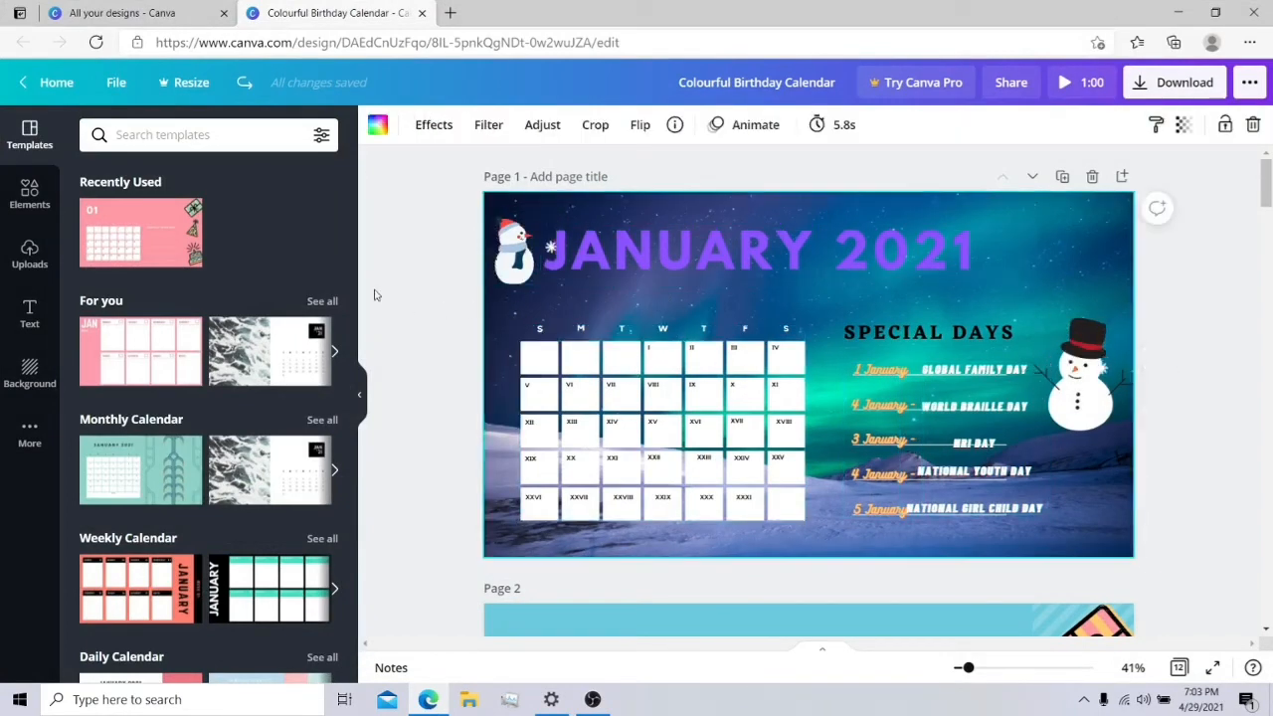
click(202, 134)
click(30, 194)
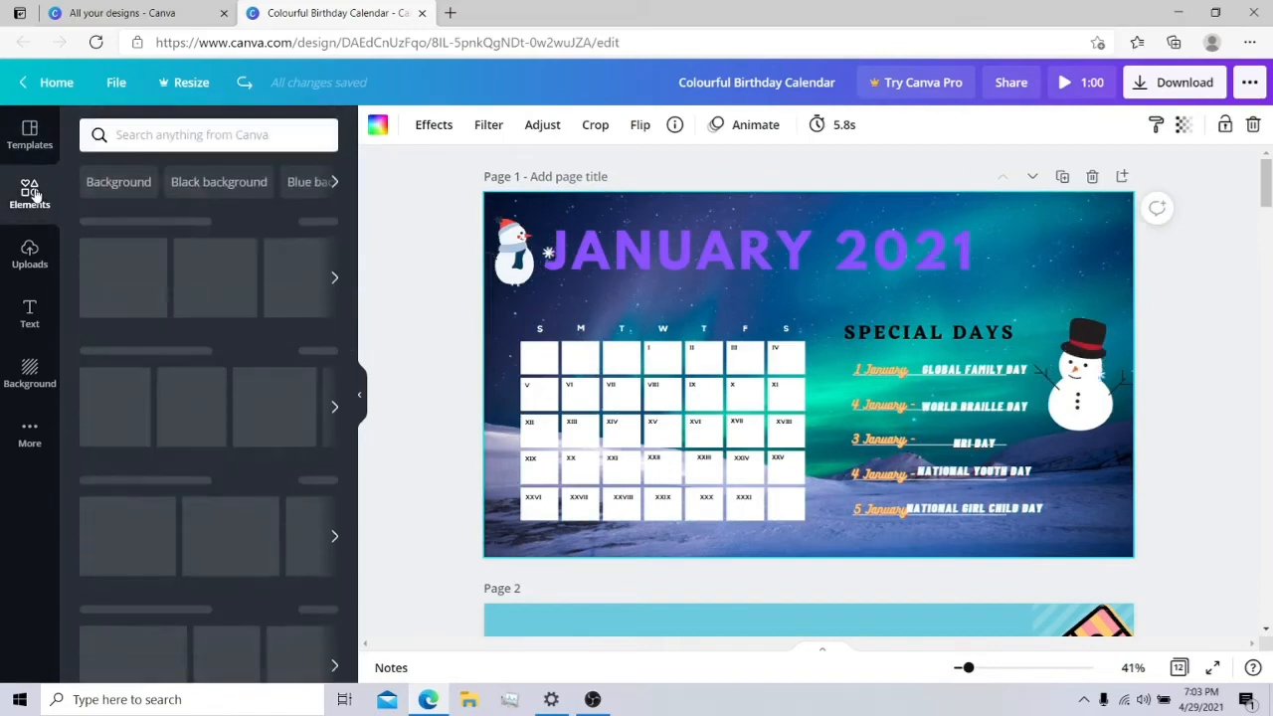
click(280, 134)
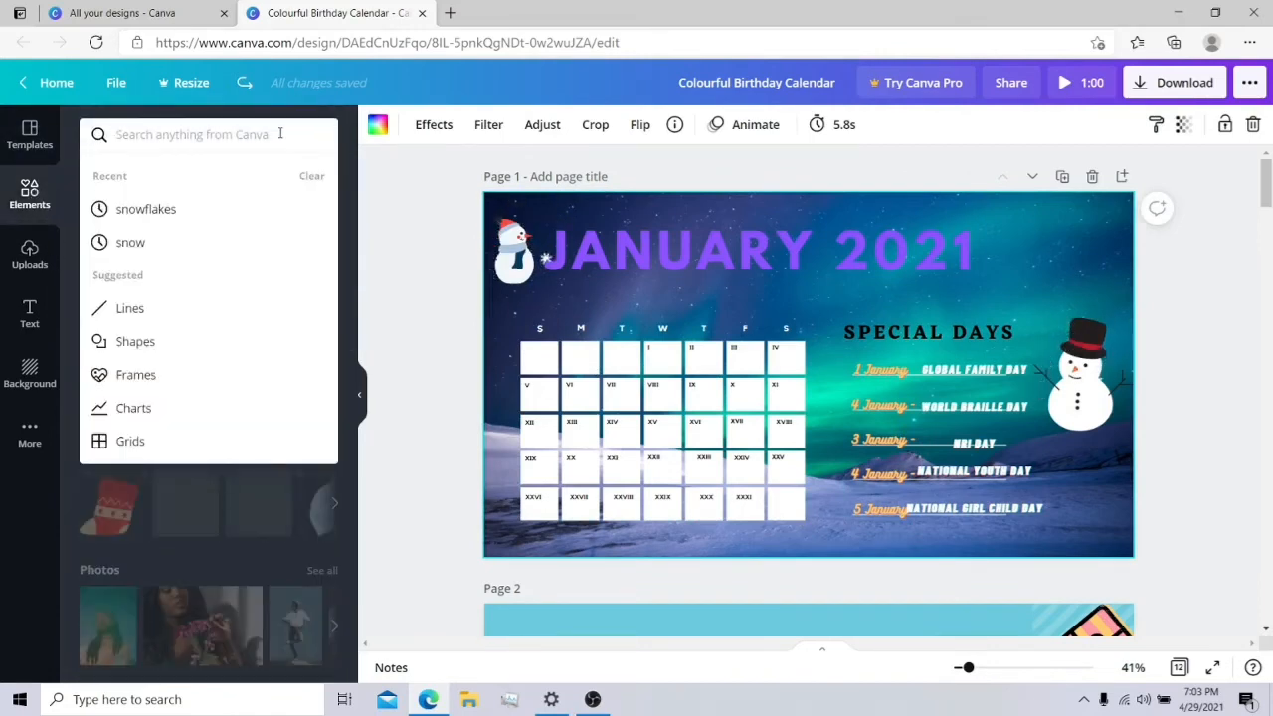
text(family)
key(Return)
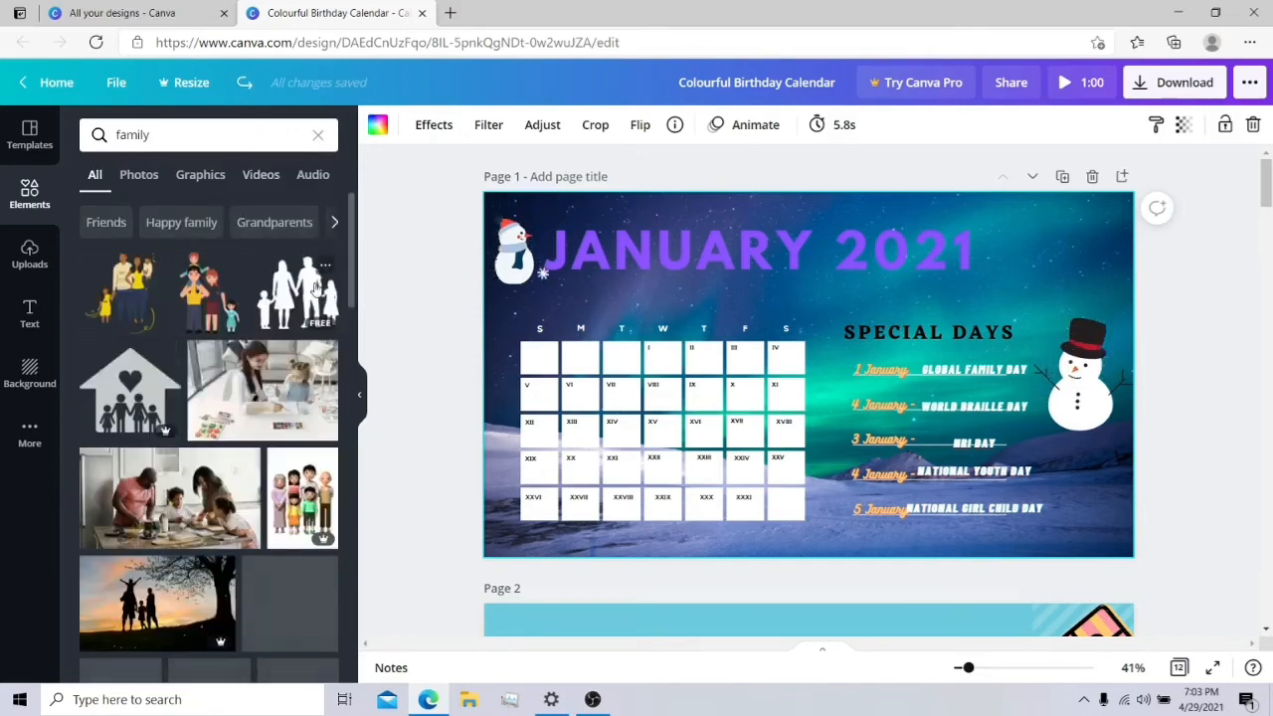
click(315, 288)
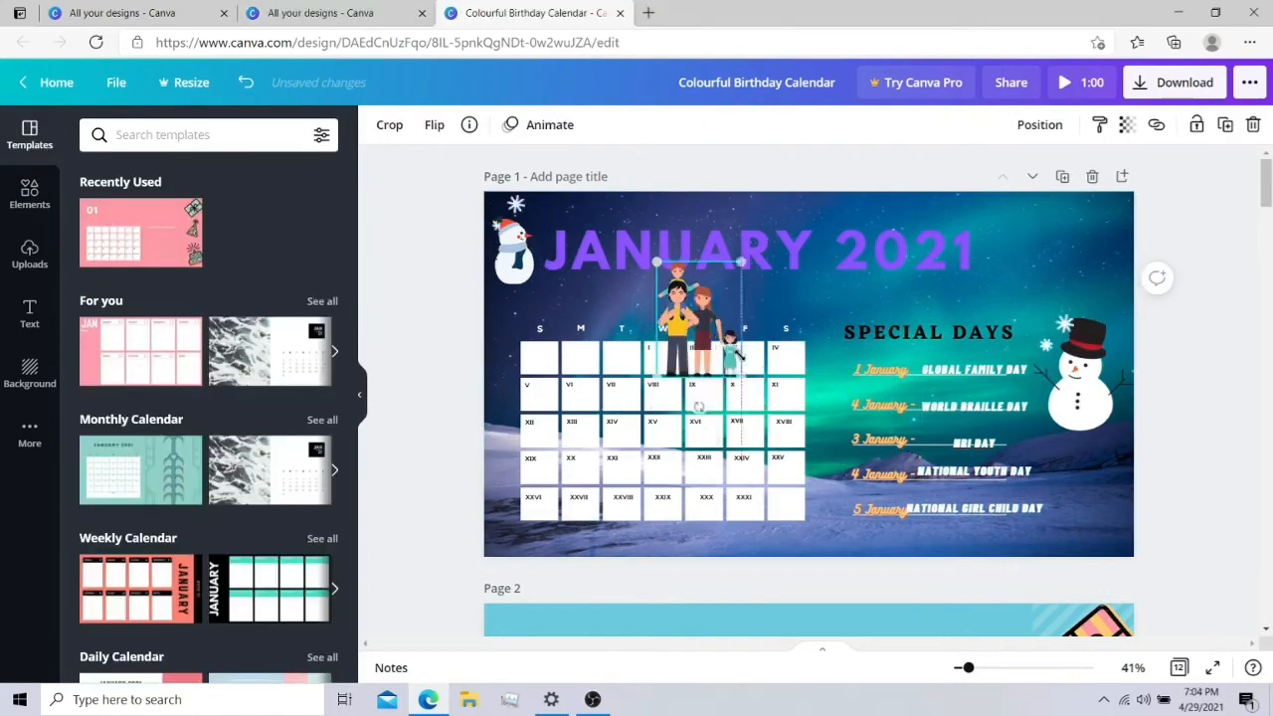
- Shrink the family illustration to fit inside the calendar cell for date I
drag(774, 444, 667, 350)
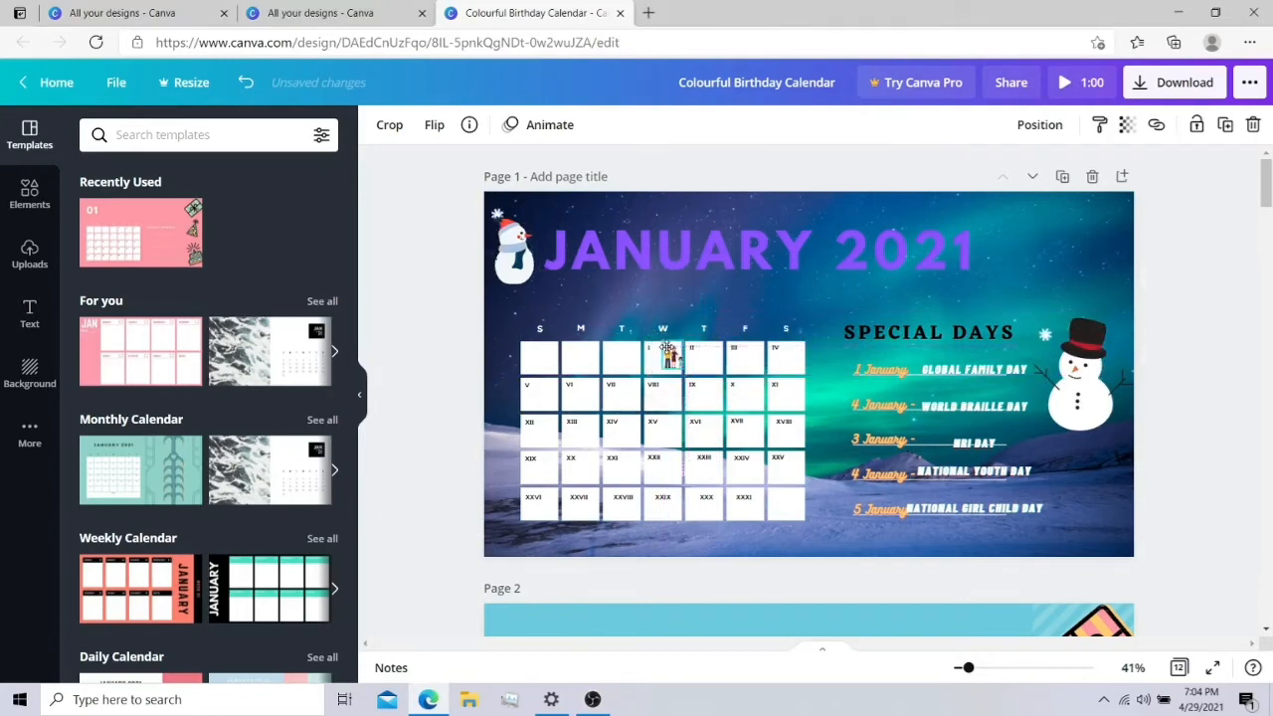
click(695, 282)
click(709, 287)
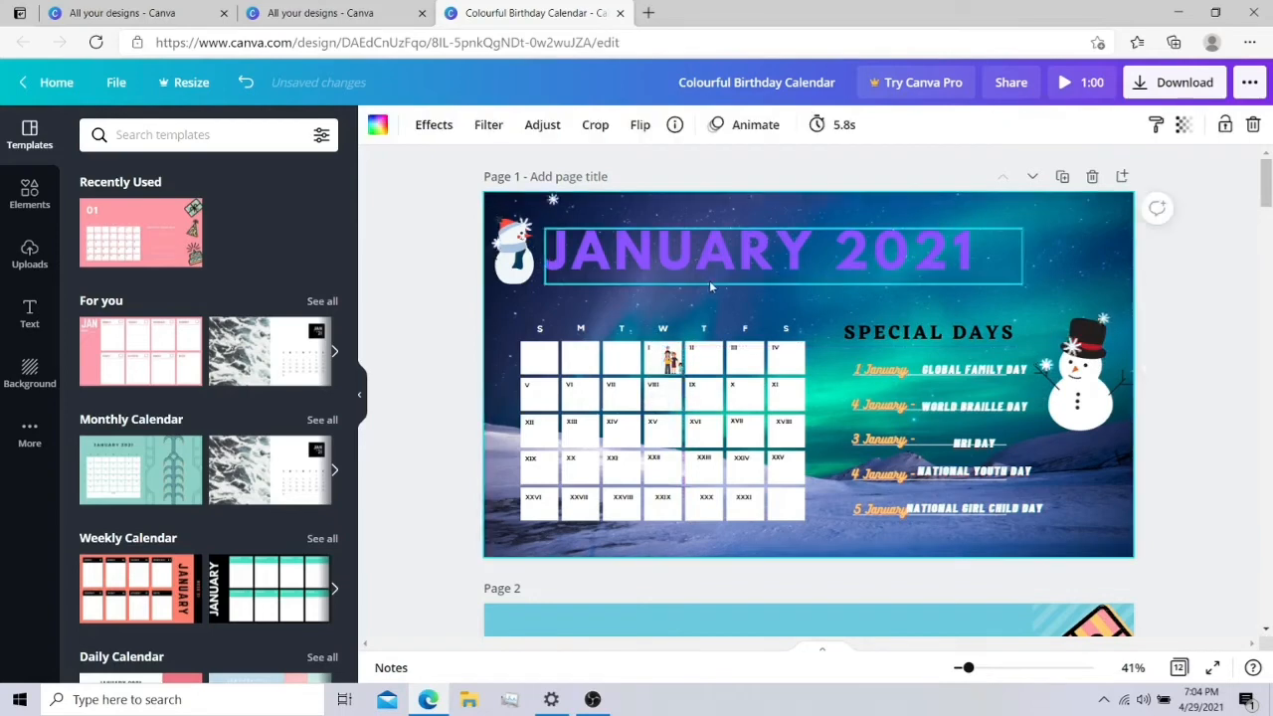
- Preview the animated calendar in full screen and return to the editor
click(1085, 79)
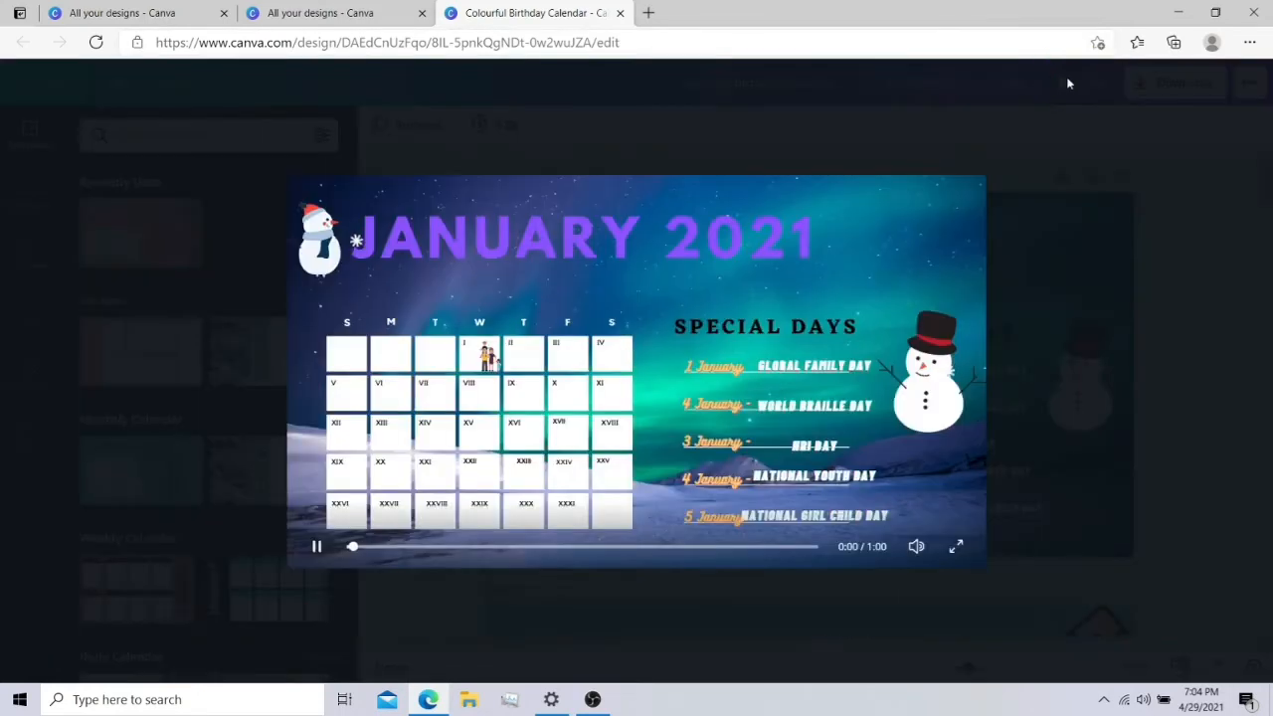
click(956, 546)
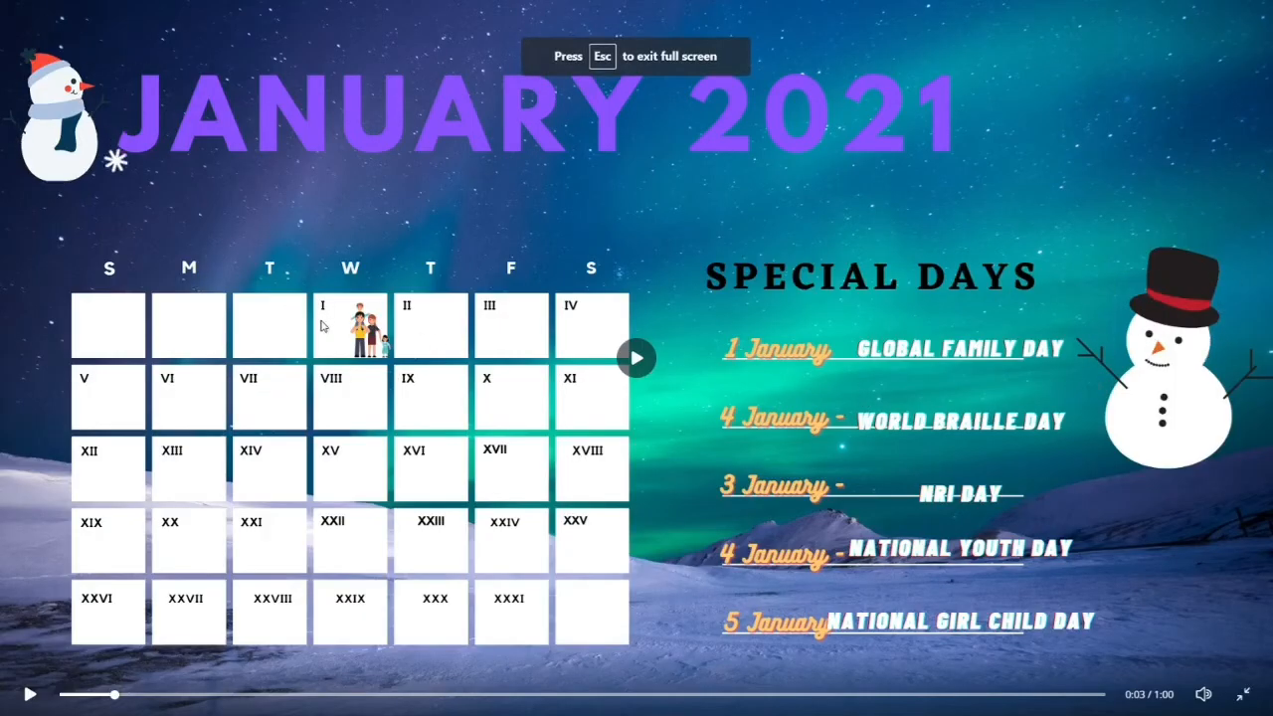
key(Escape)
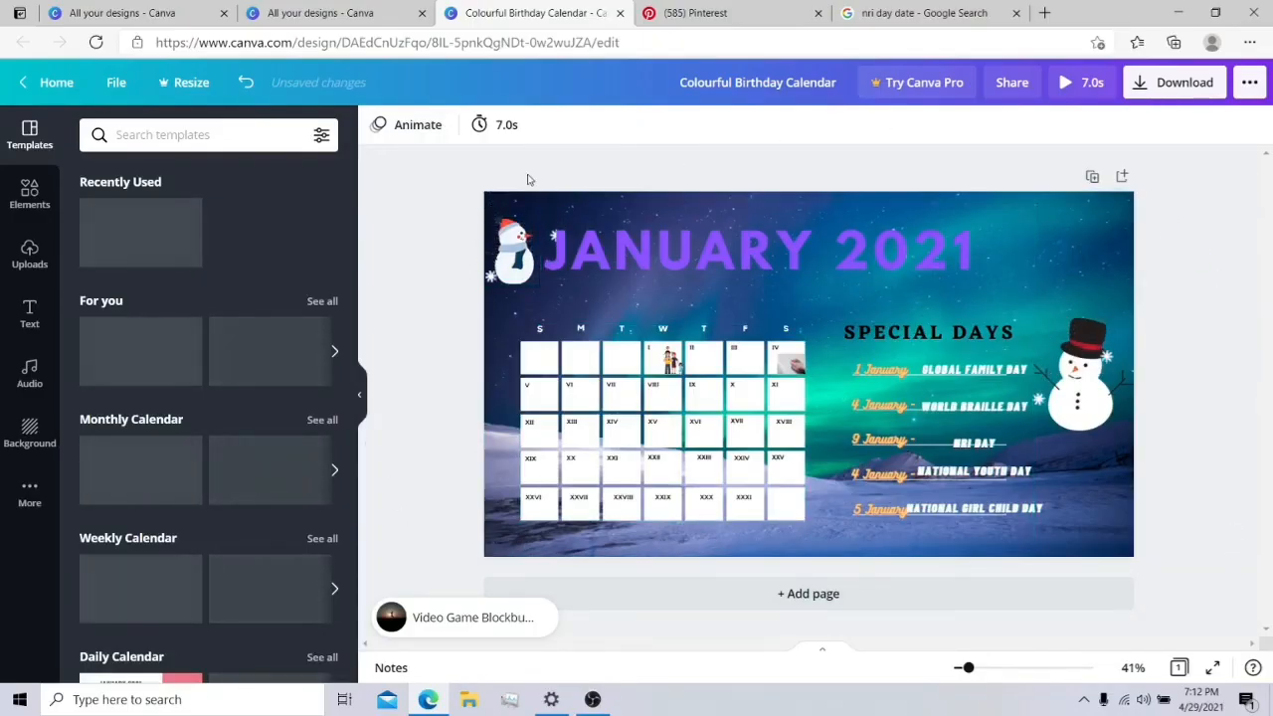
- Apply the Tumble page animation to the January page with a timing of 7.0 s
click(403, 130)
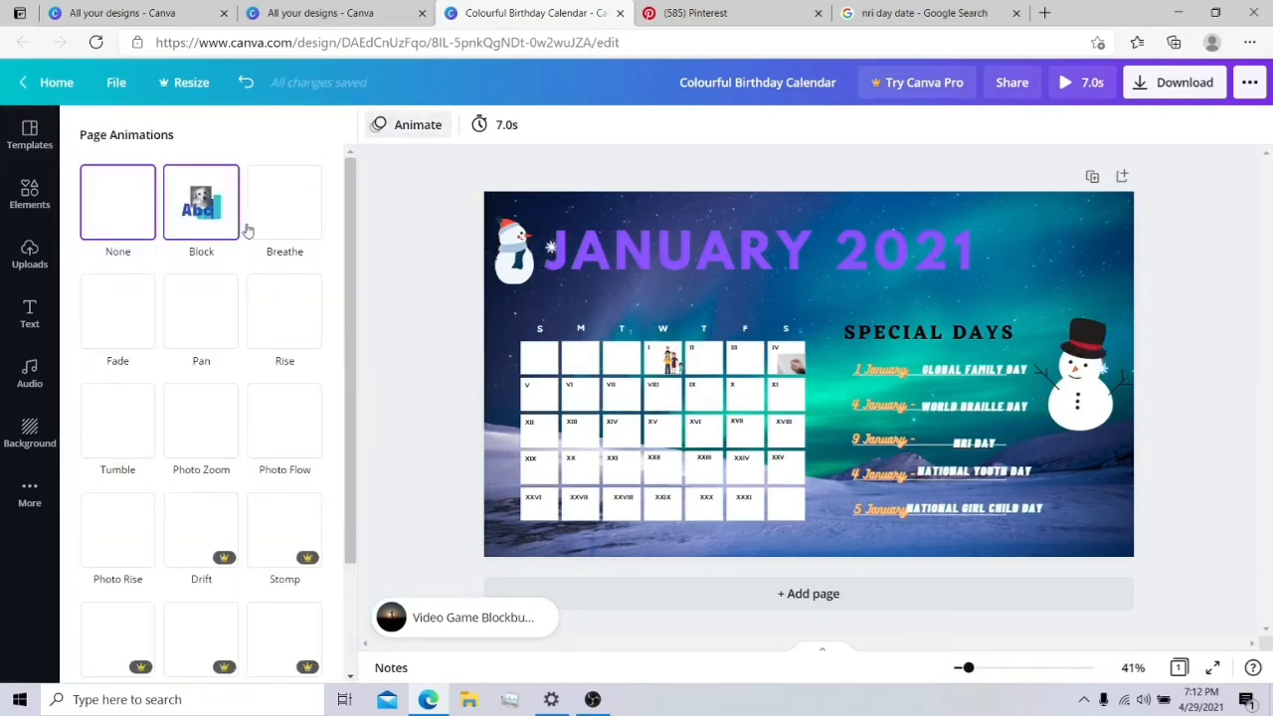
click(109, 456)
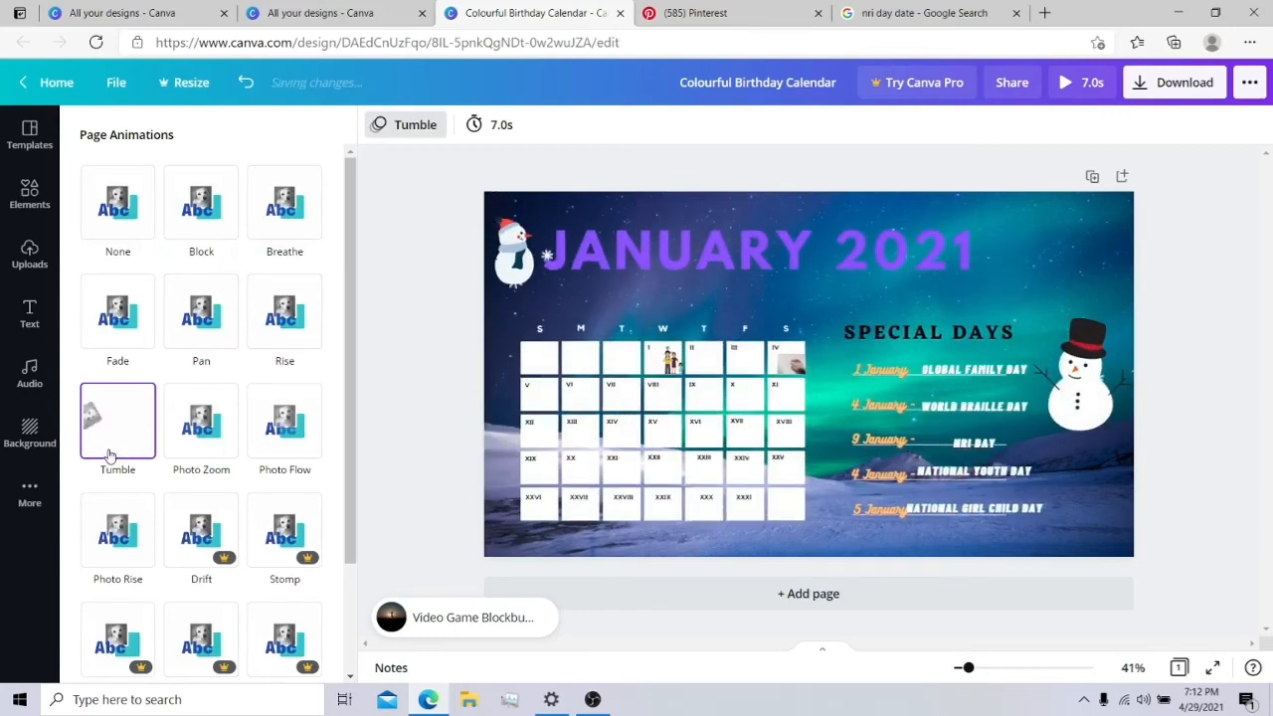
click(501, 125)
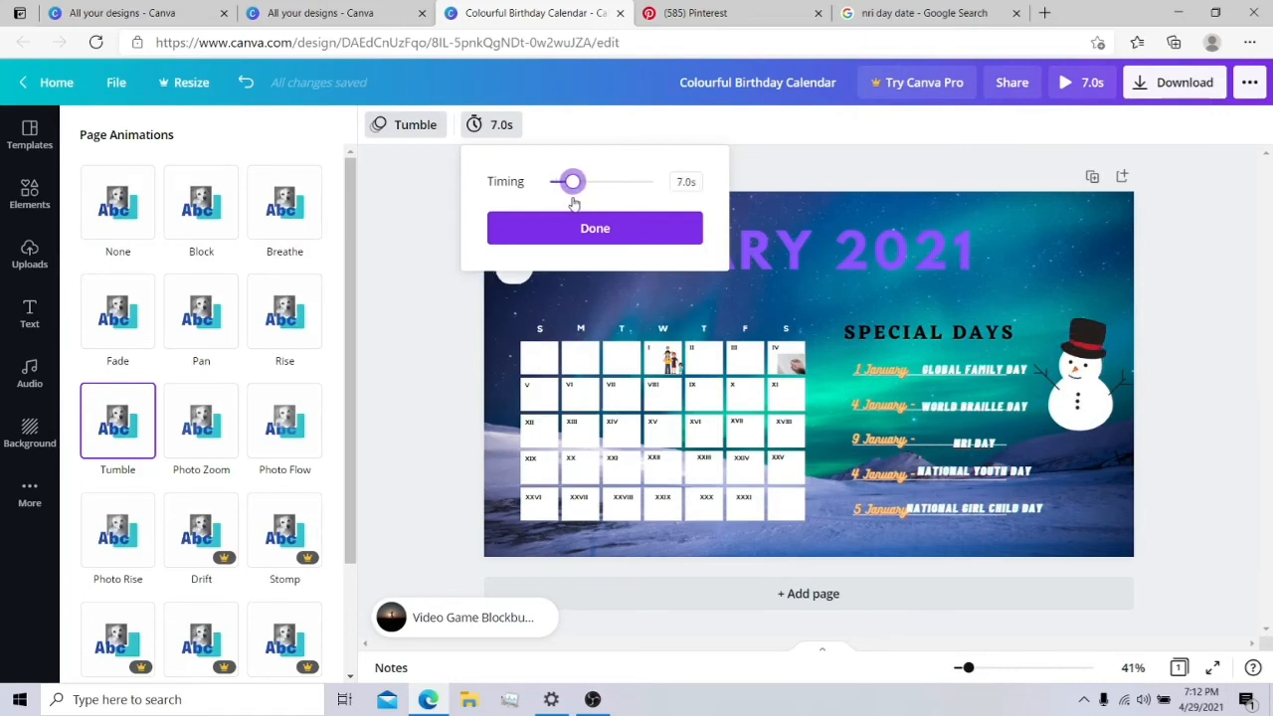
click(592, 235)
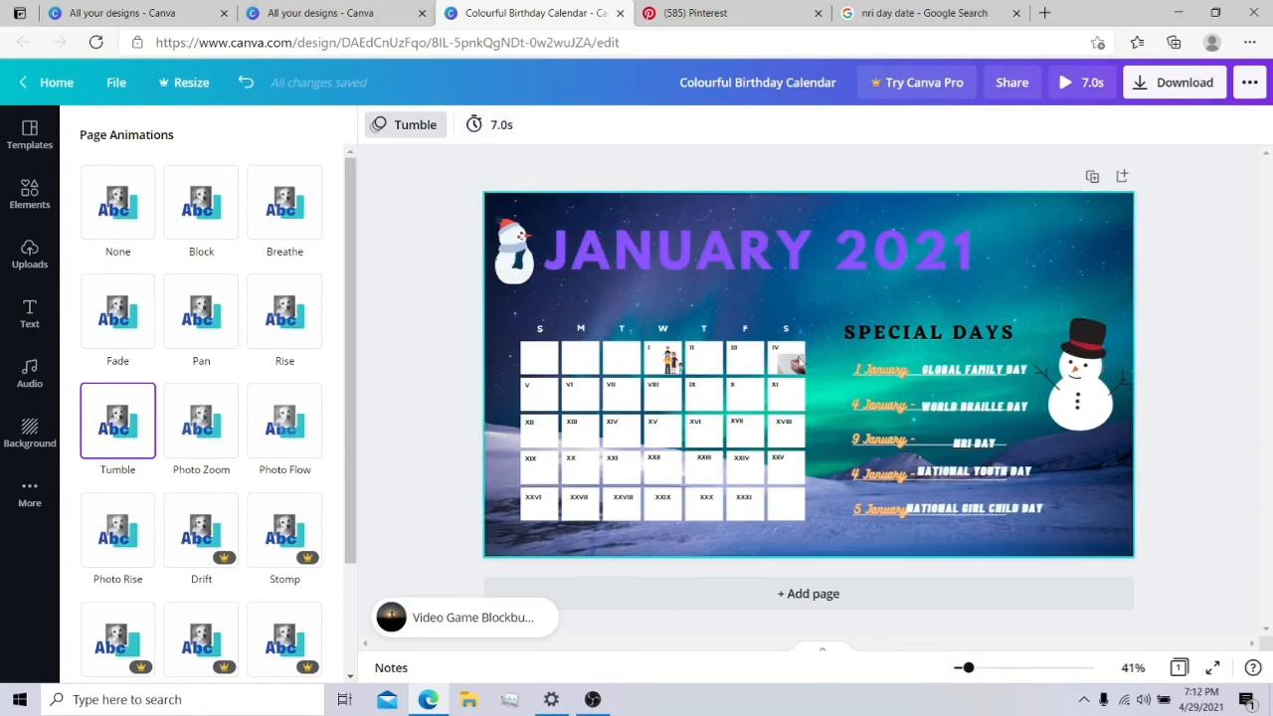
- Listen to the Video Game Blockbuster track and browse the full list of Epic audio tracks
click(29, 374)
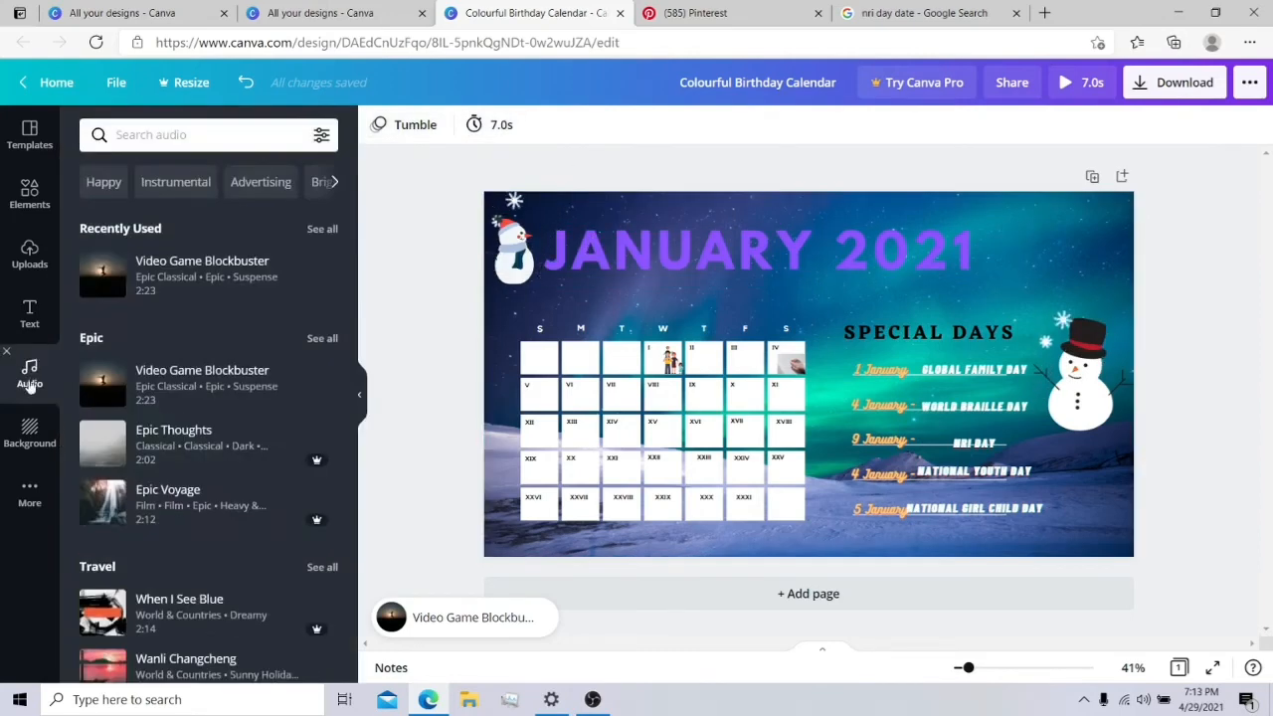
click(99, 276)
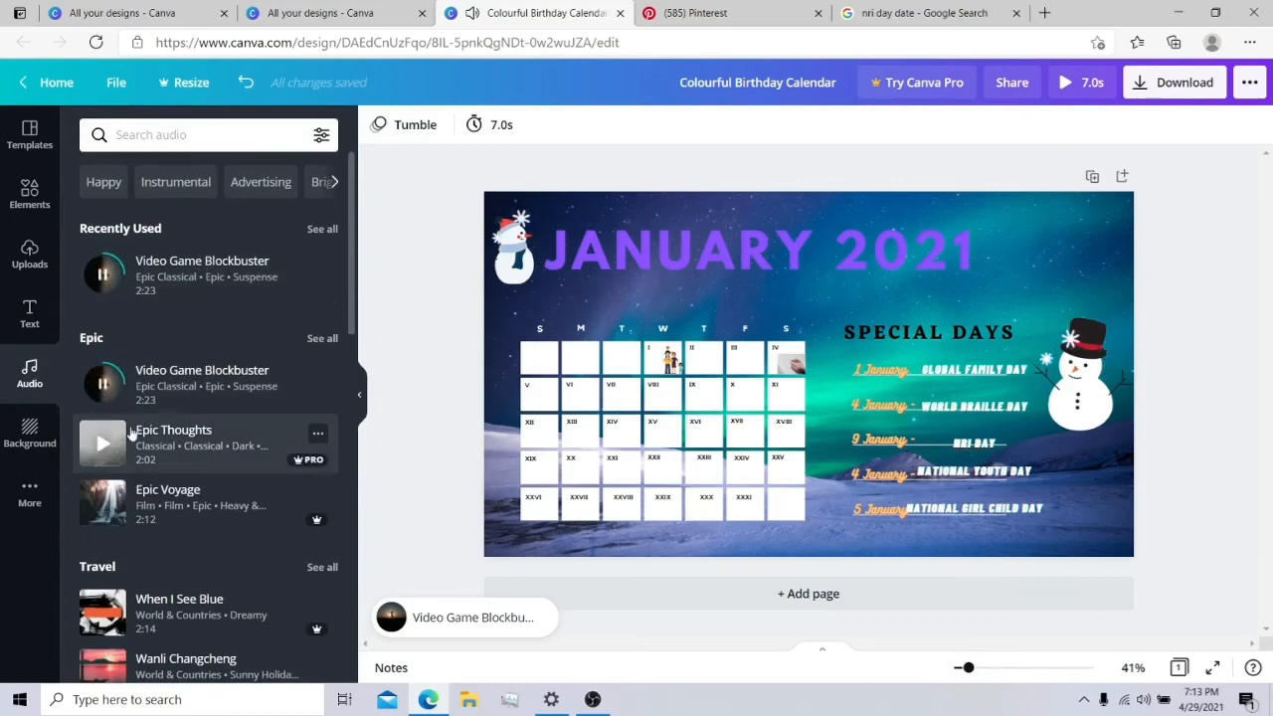
click(328, 339)
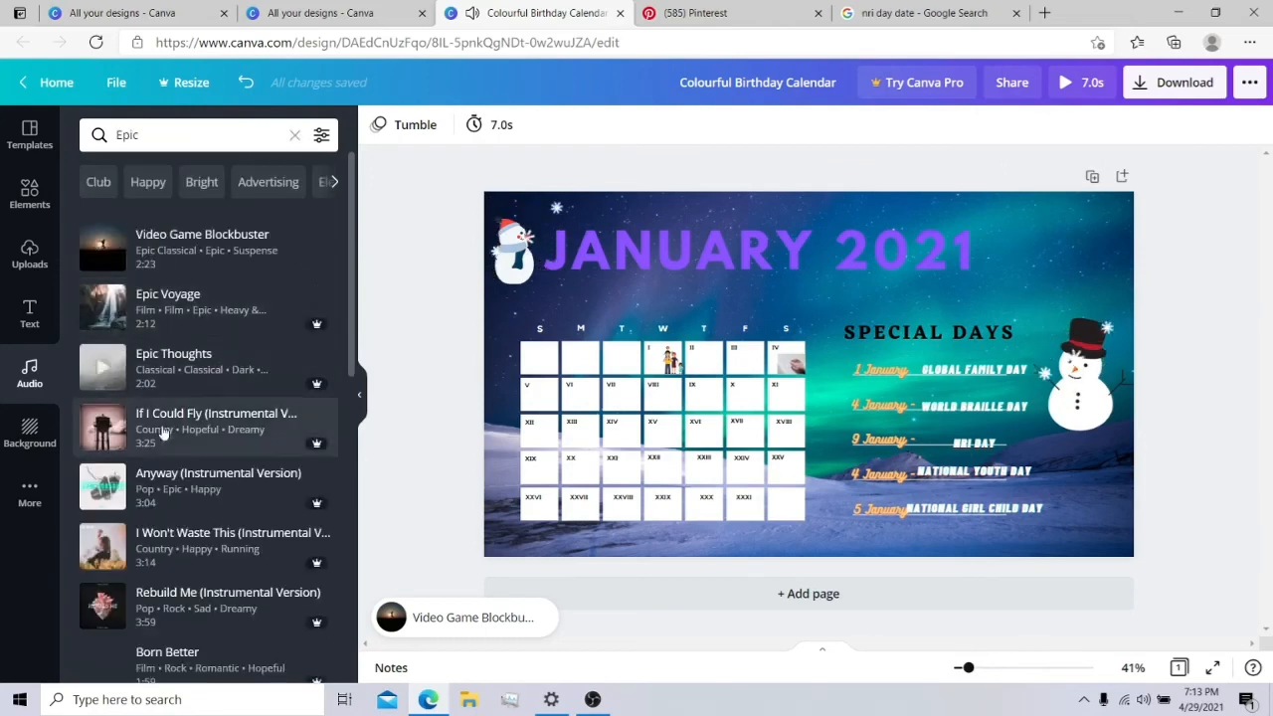
- Search the audio library for "free" and use the free Piano track Morning Snowflake as the calendar's audio
click(336, 183)
click(336, 183)
click(275, 136)
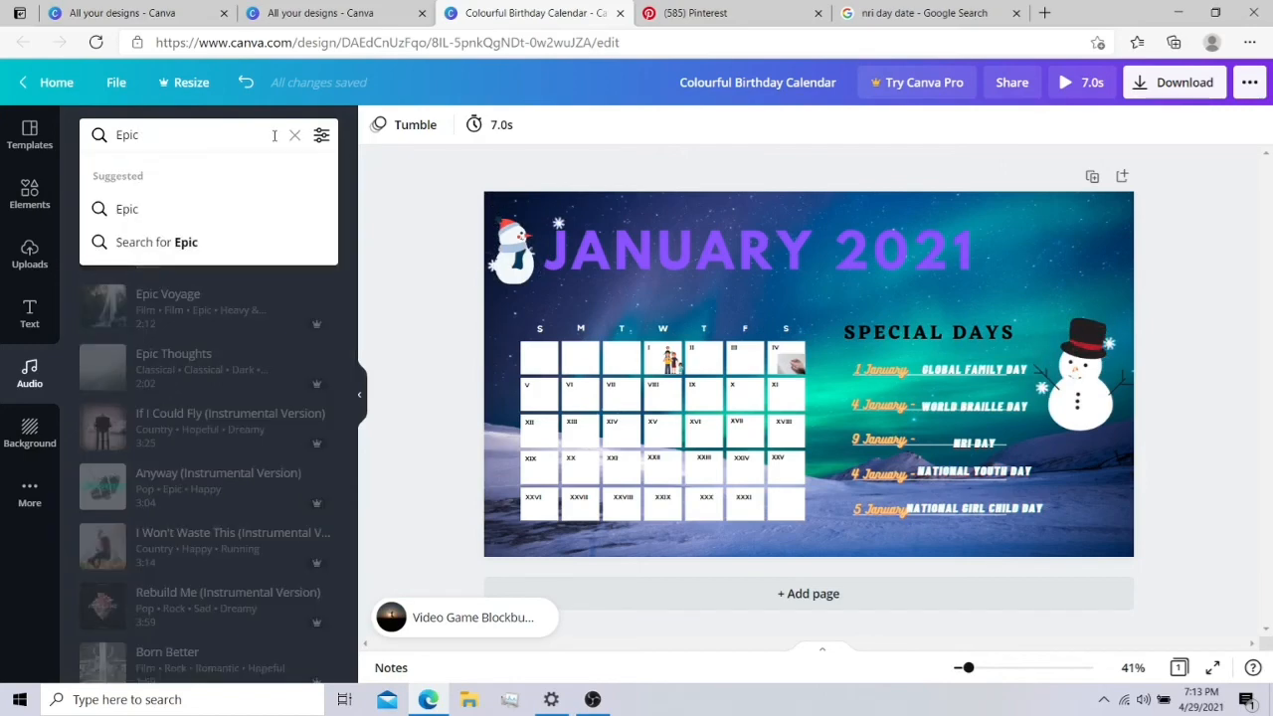
key(BackSpace)
key(BackSpace)
key(BackSpace)
key(BackSpace)
text(free)
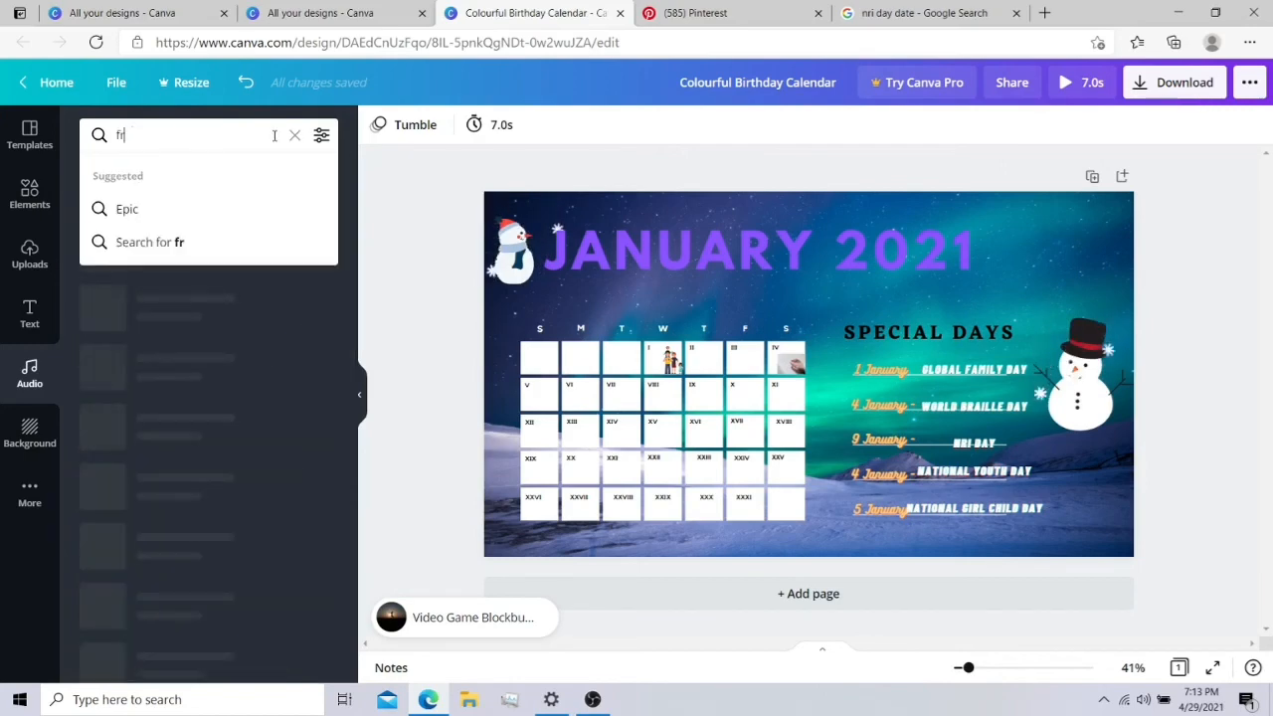
key(Return)
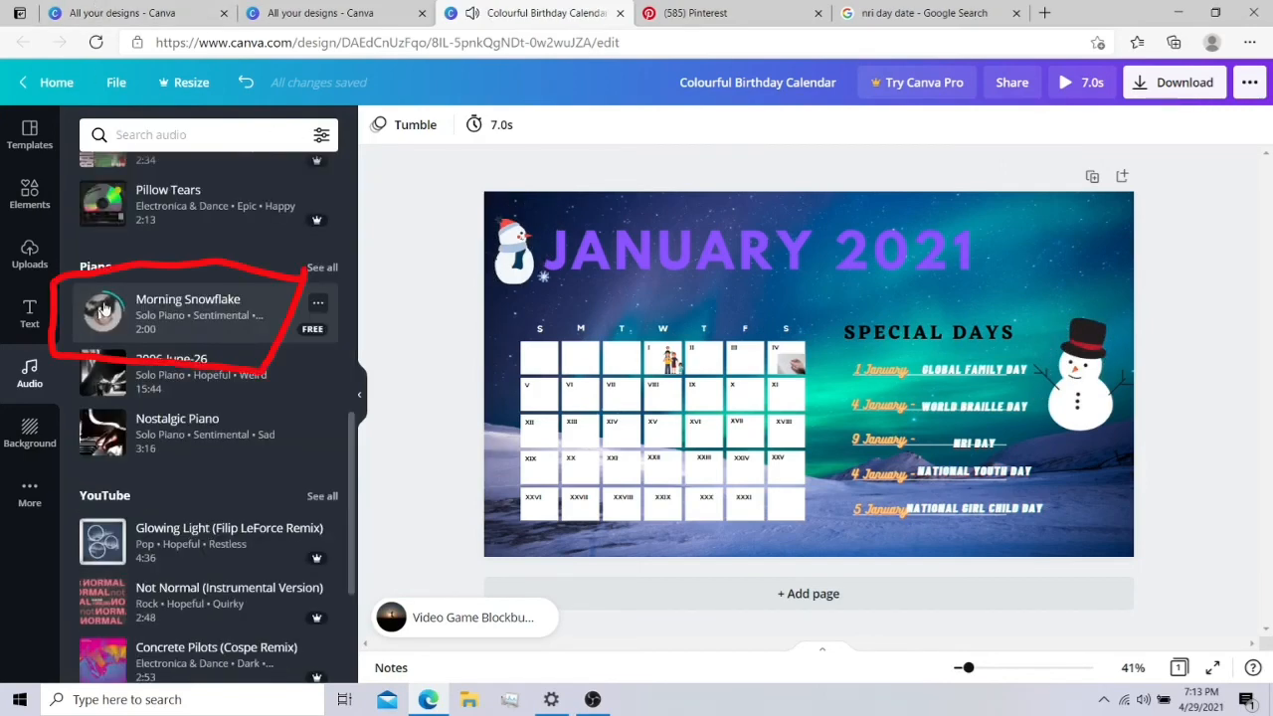
click(125, 311)
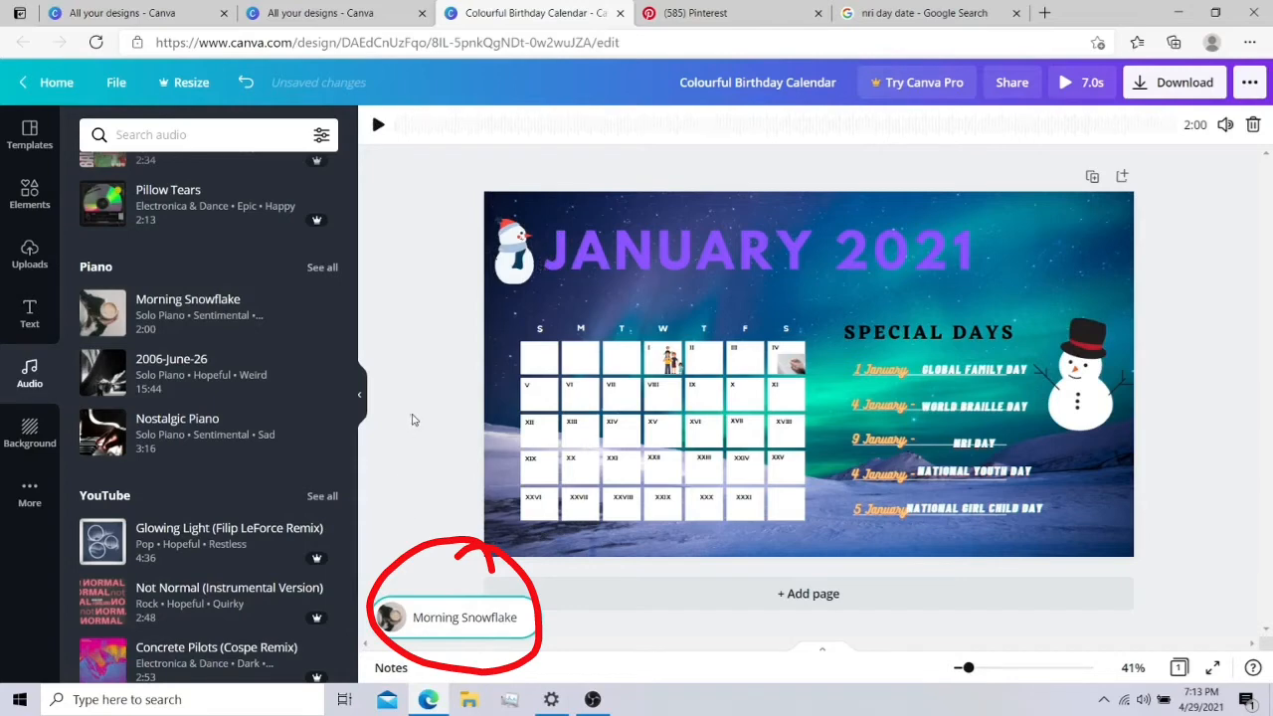
click(412, 421)
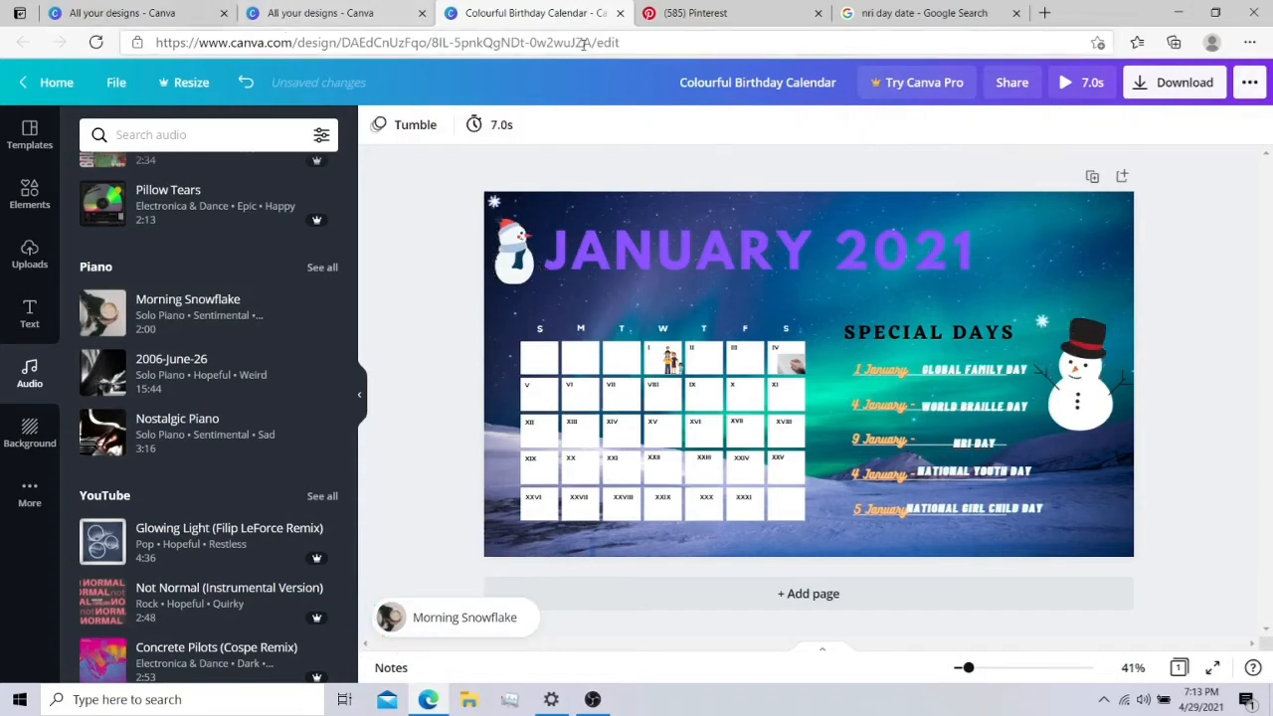
- Close the Pinterest and Google Search browser tabs, keeping the calendar design open
click(817, 13)
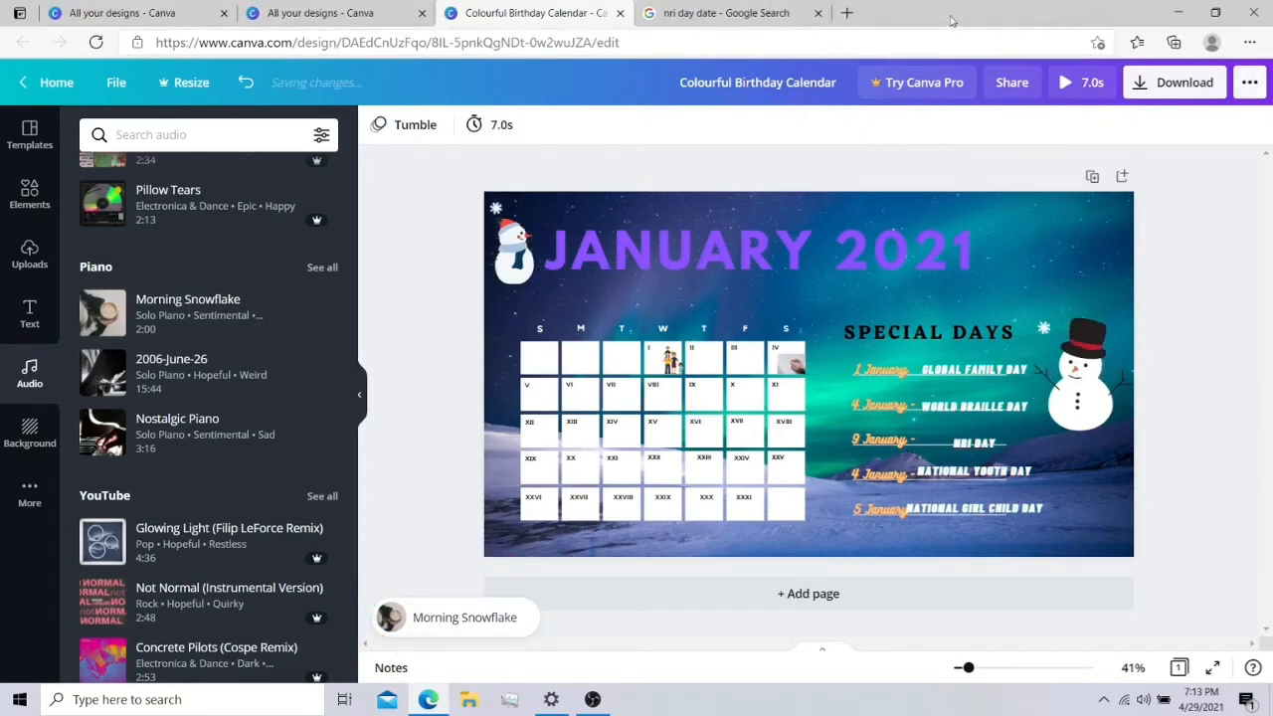
click(817, 13)
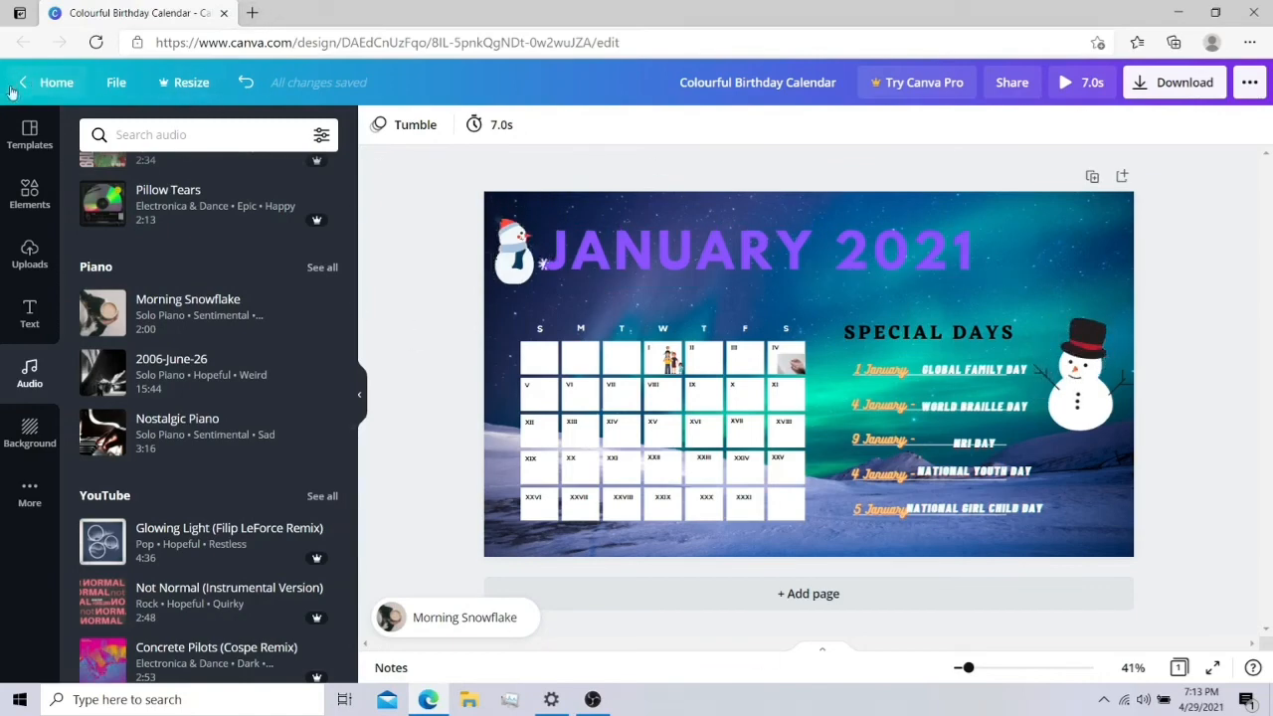
- Leave the editor for the home page and reopen the Colourful Birthday Calendar from the list of all designs
click(43, 89)
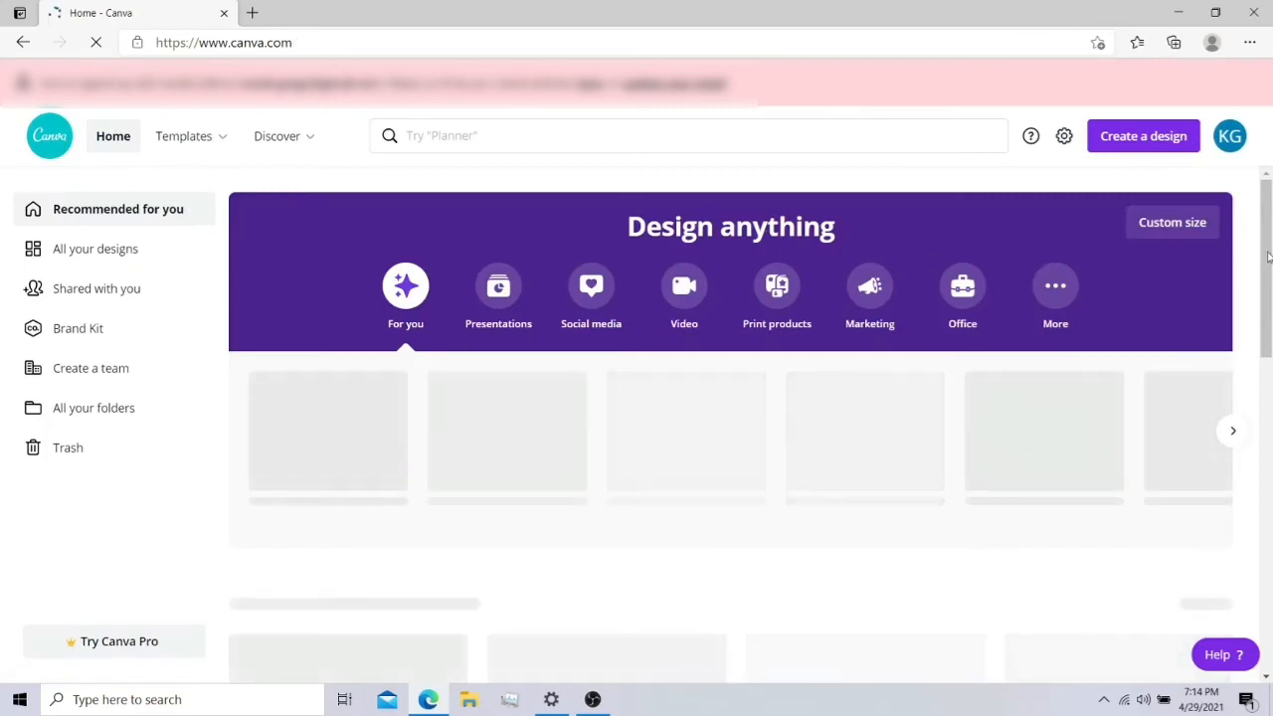
scroll(1267, 256, down, 1)
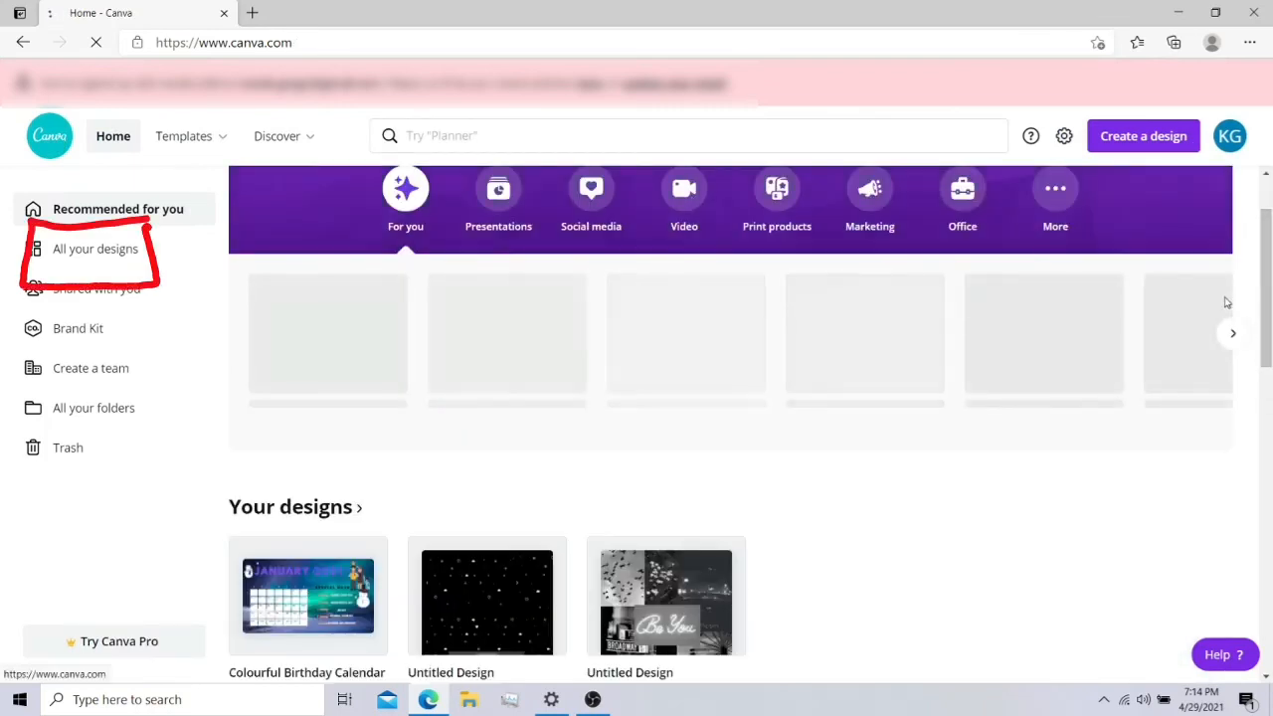
drag(1270, 363, 1270, 324)
click(64, 254)
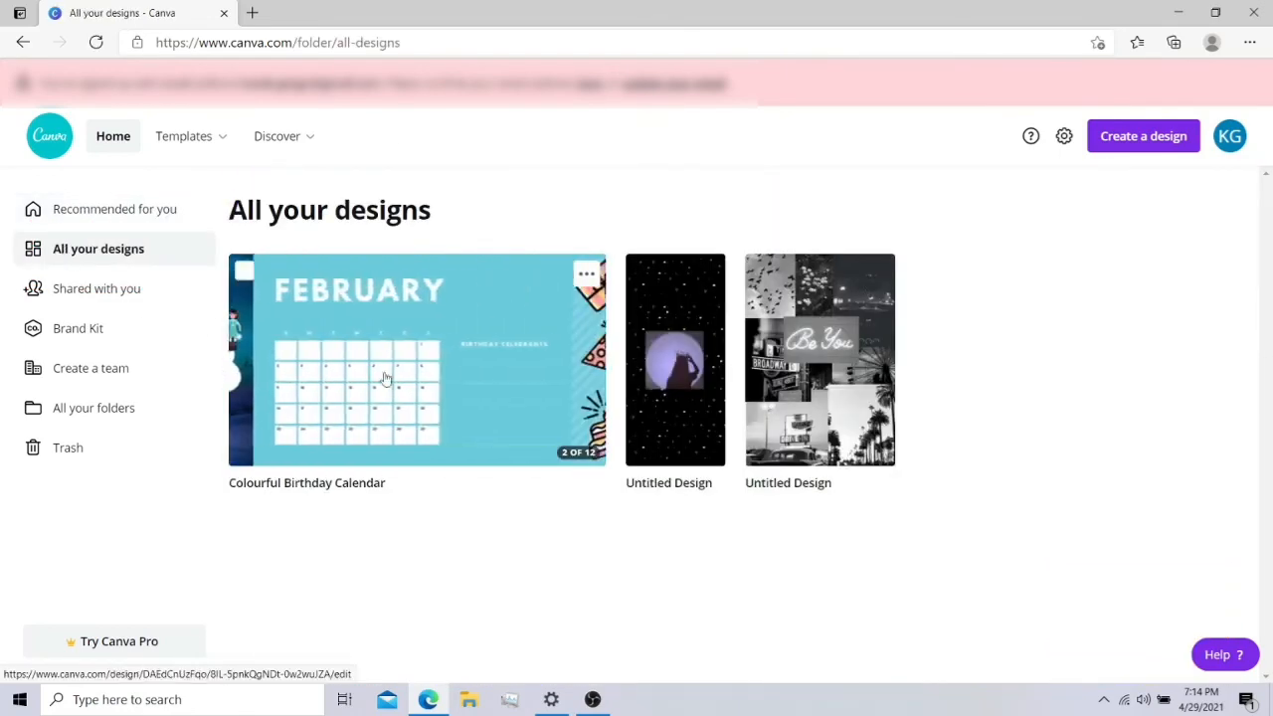
click(314, 339)
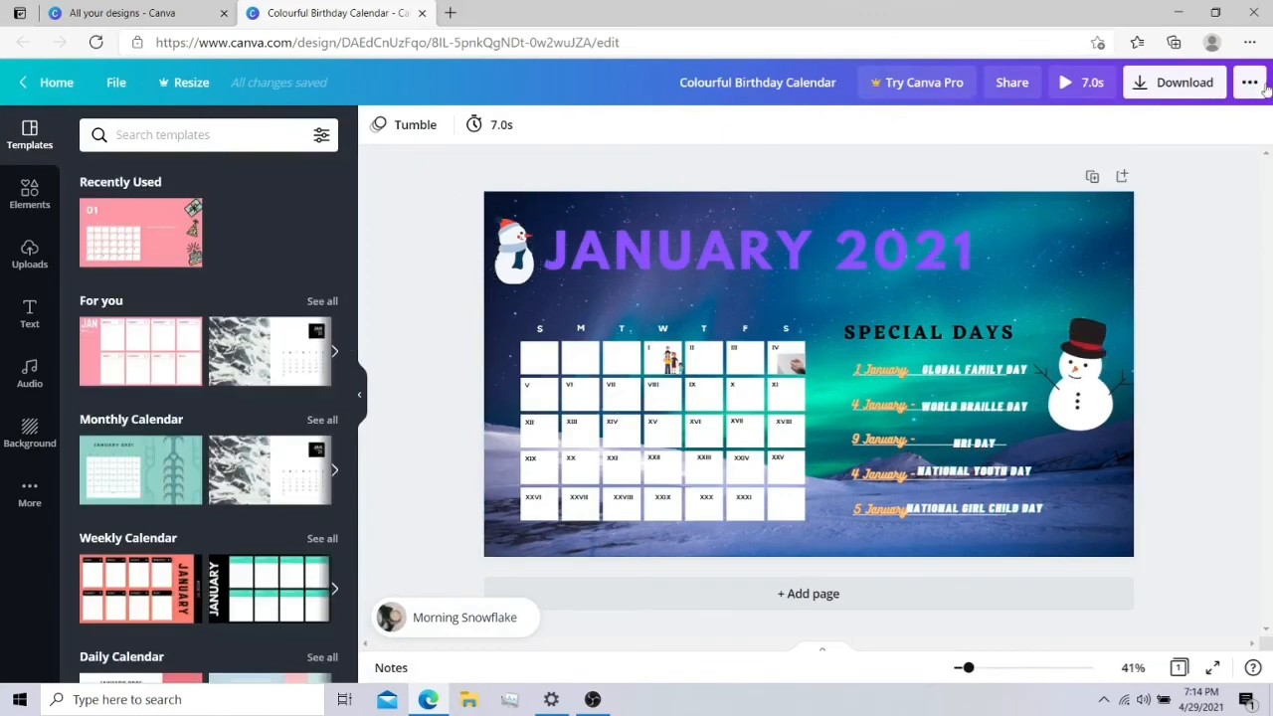
- Download the calendar as an MP4 Video and show the downloaded file in its folder
click(1181, 82)
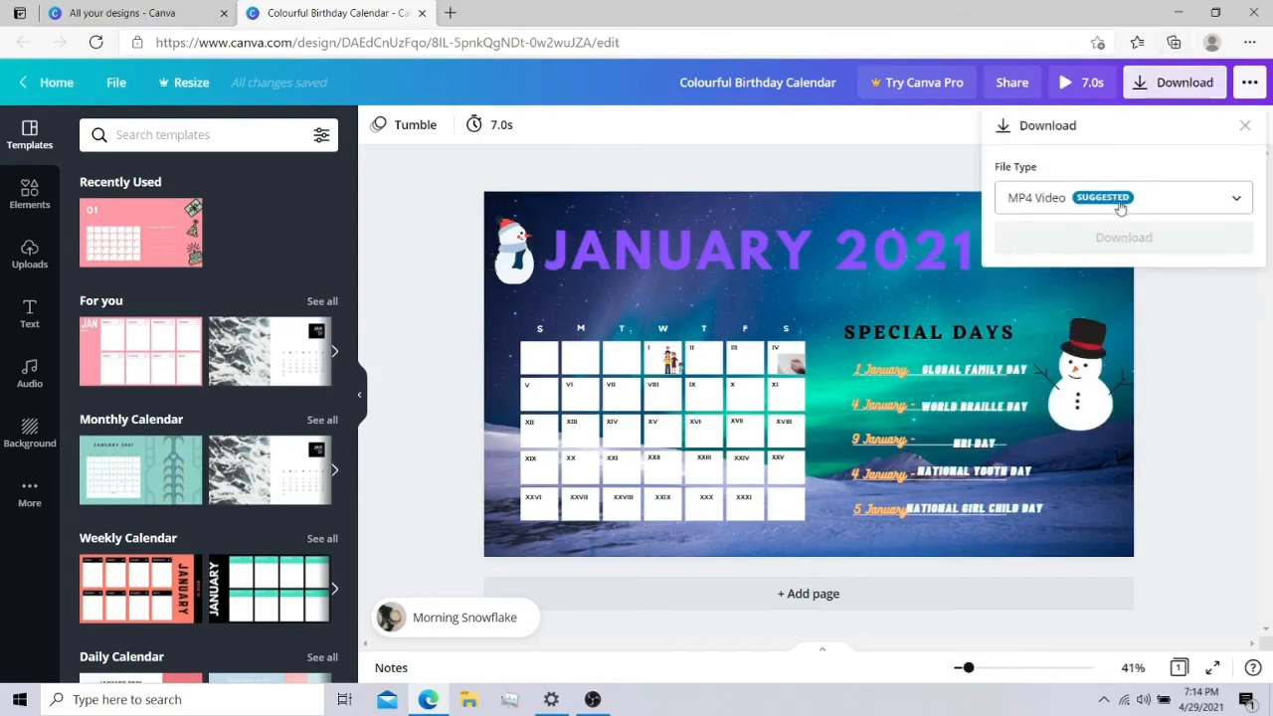
click(1134, 239)
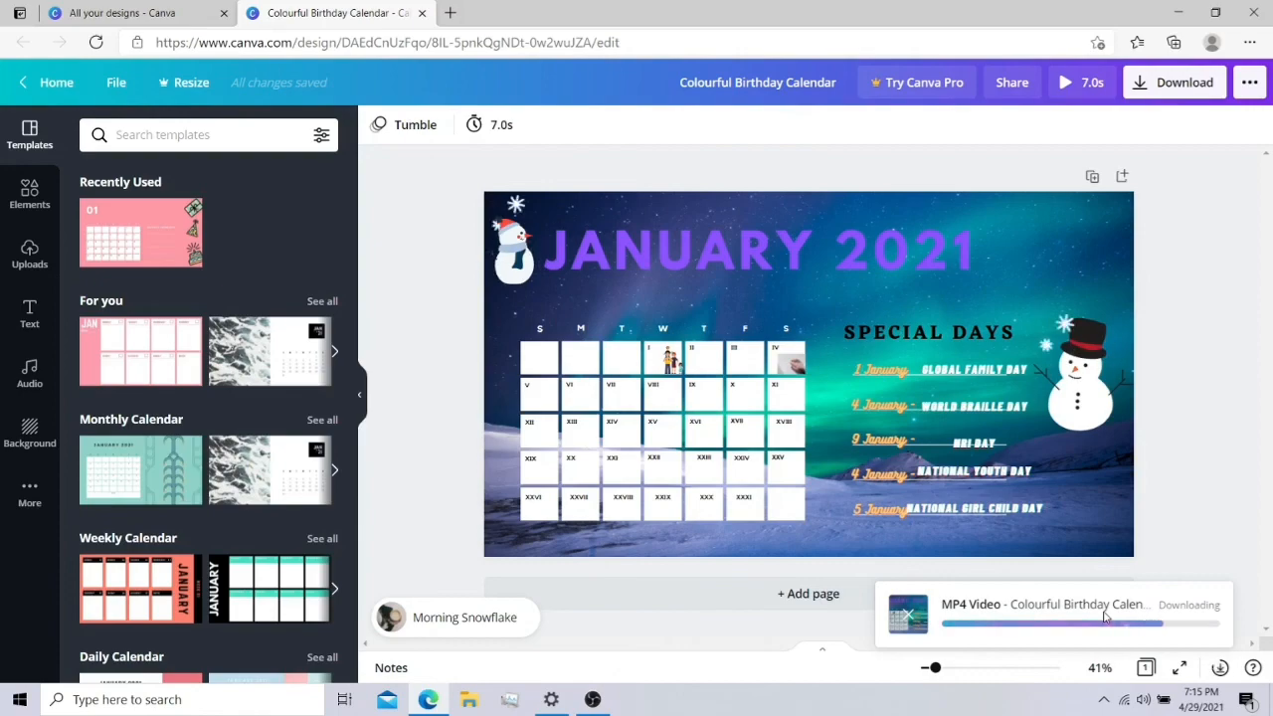
click(1079, 106)
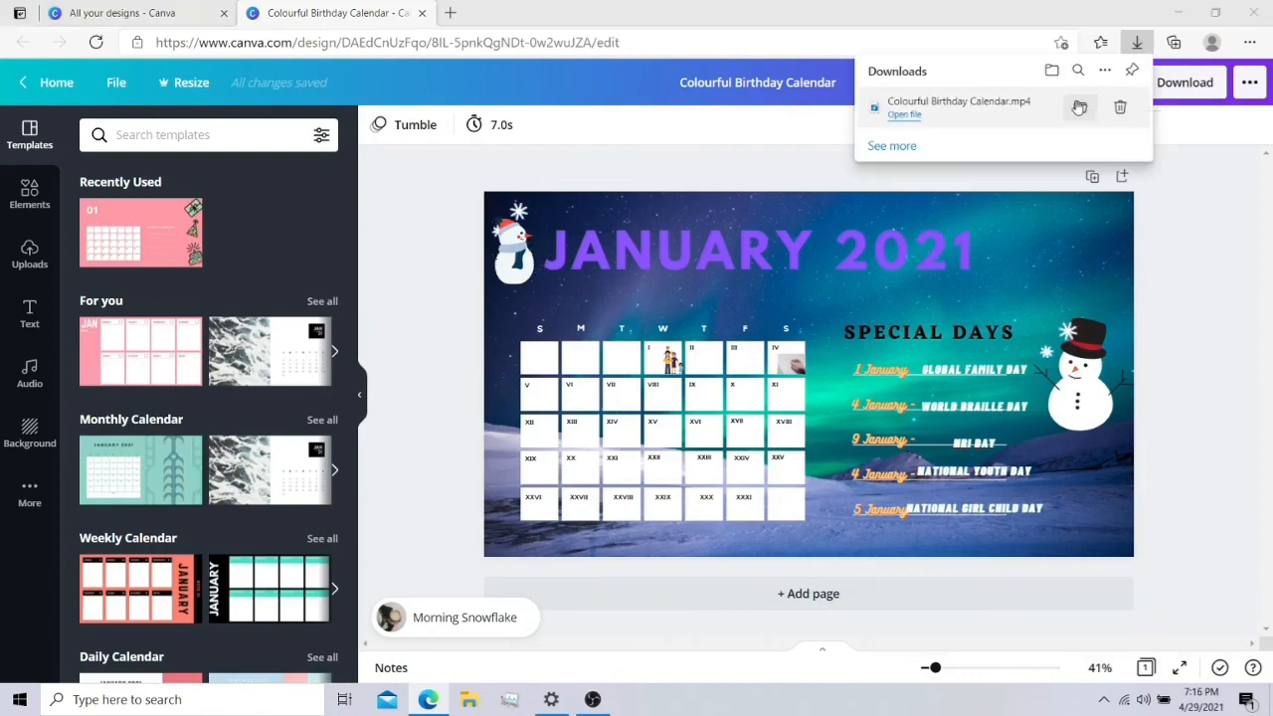